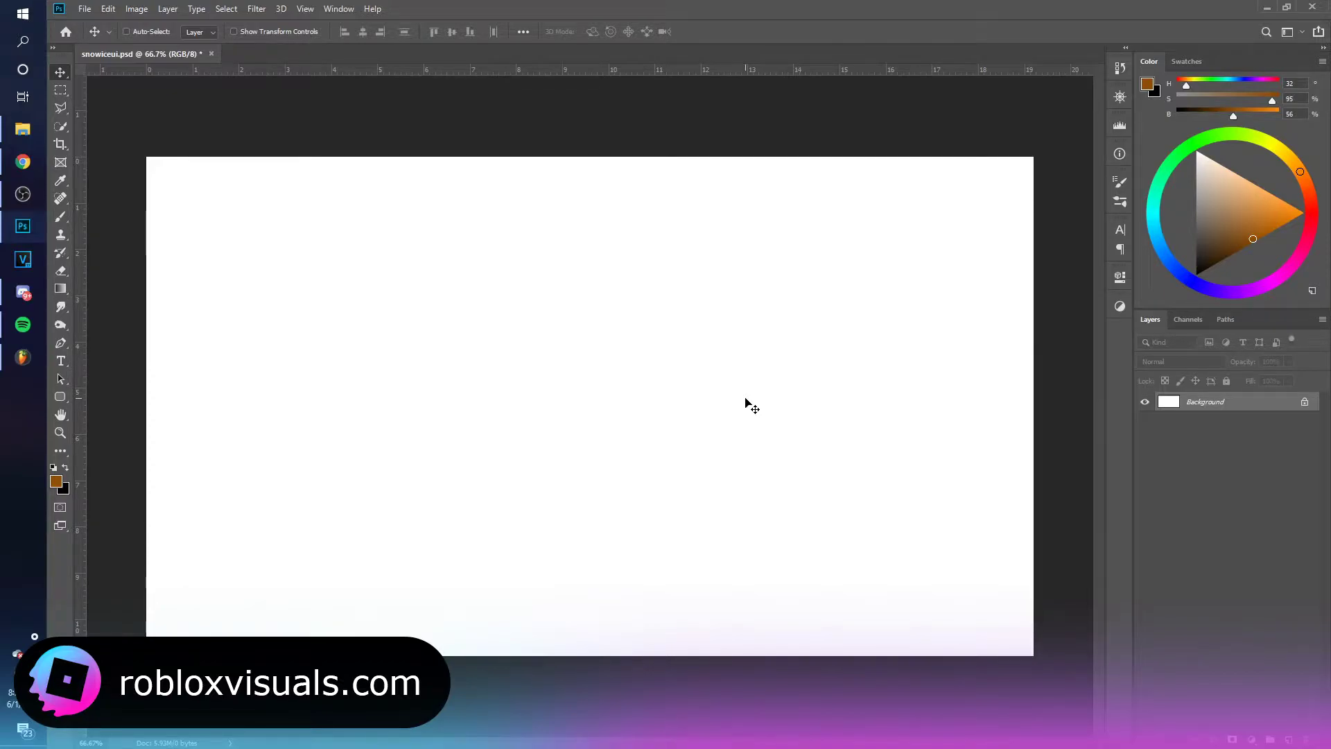
Draw a rounded rectangle about 821 by 641 px with a 20 px corner radius and move it near the canvas centre.
{"action": "left_click", "coordinate": [61, 396]}
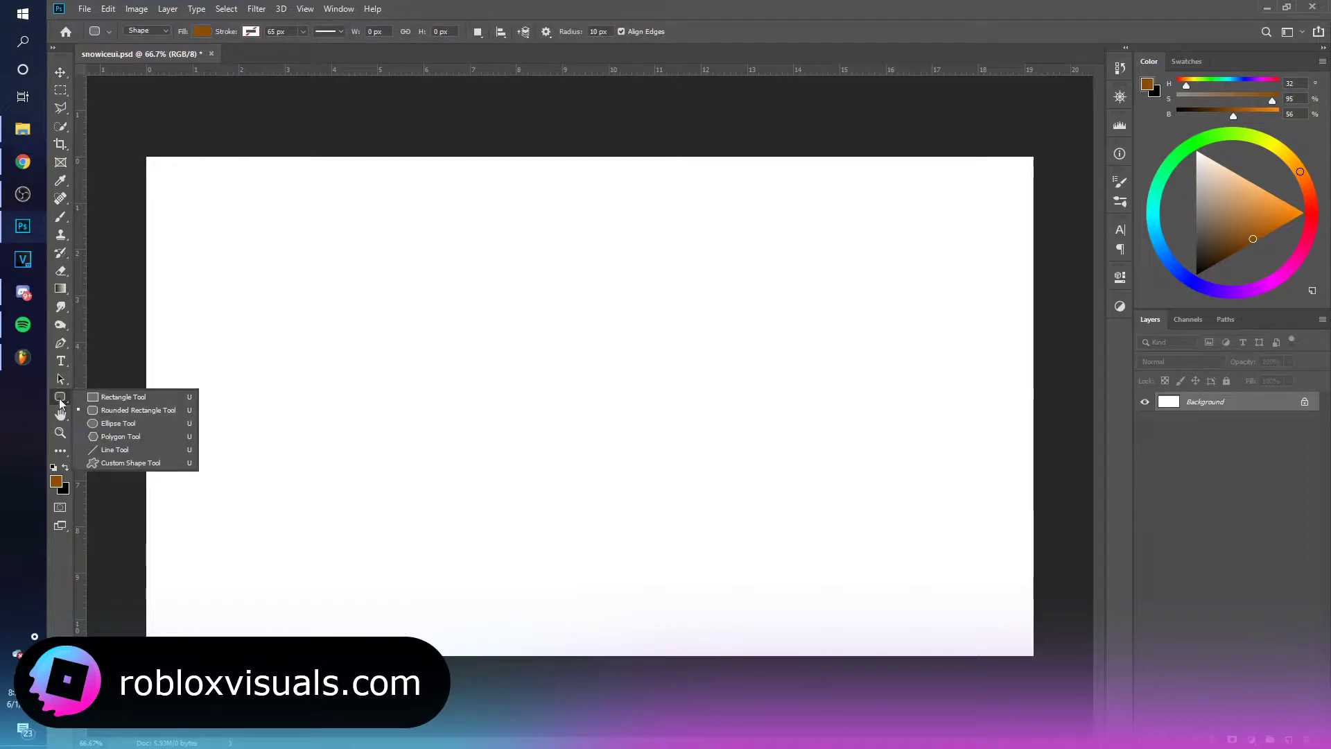
{"action": "left_click", "coordinate": [113, 414]}
{"action": "left_click_drag", "start_coordinate": [386, 291], "coordinate": [677, 514]}
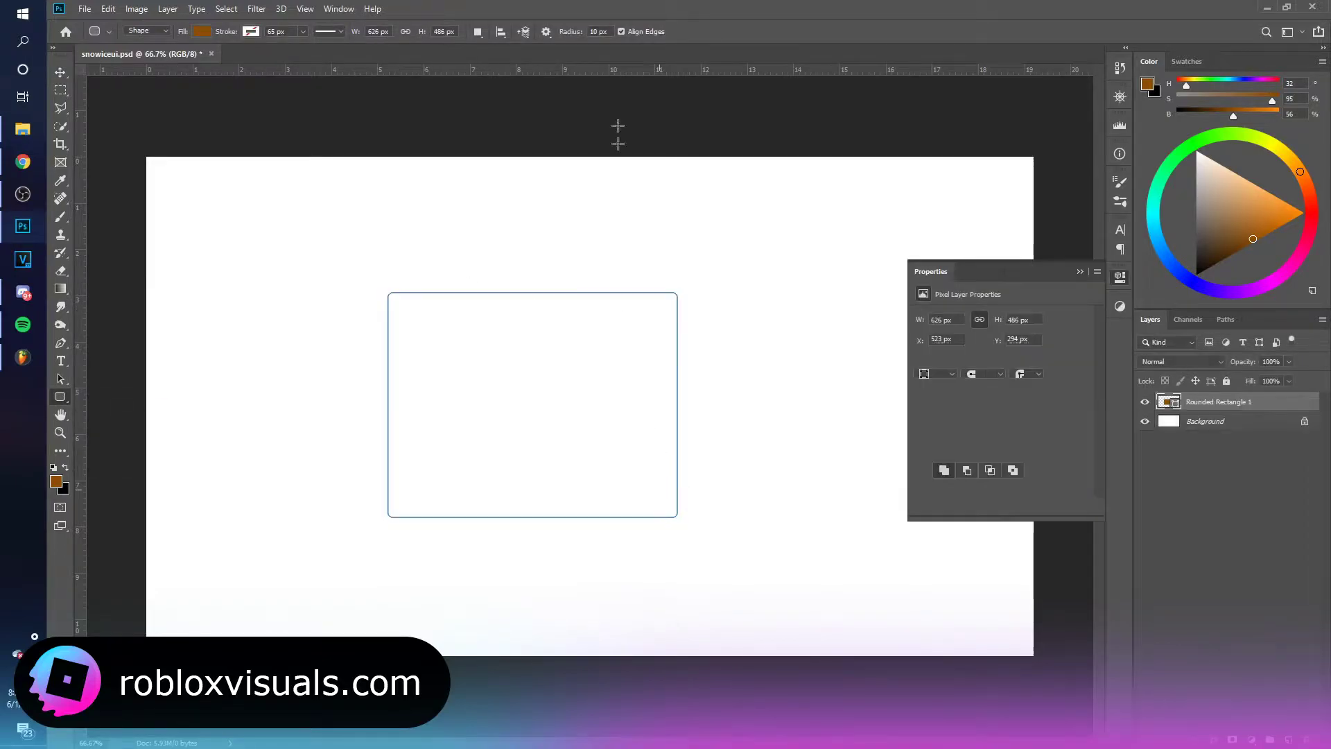
{"action": "left_click", "coordinate": [560, 33]}
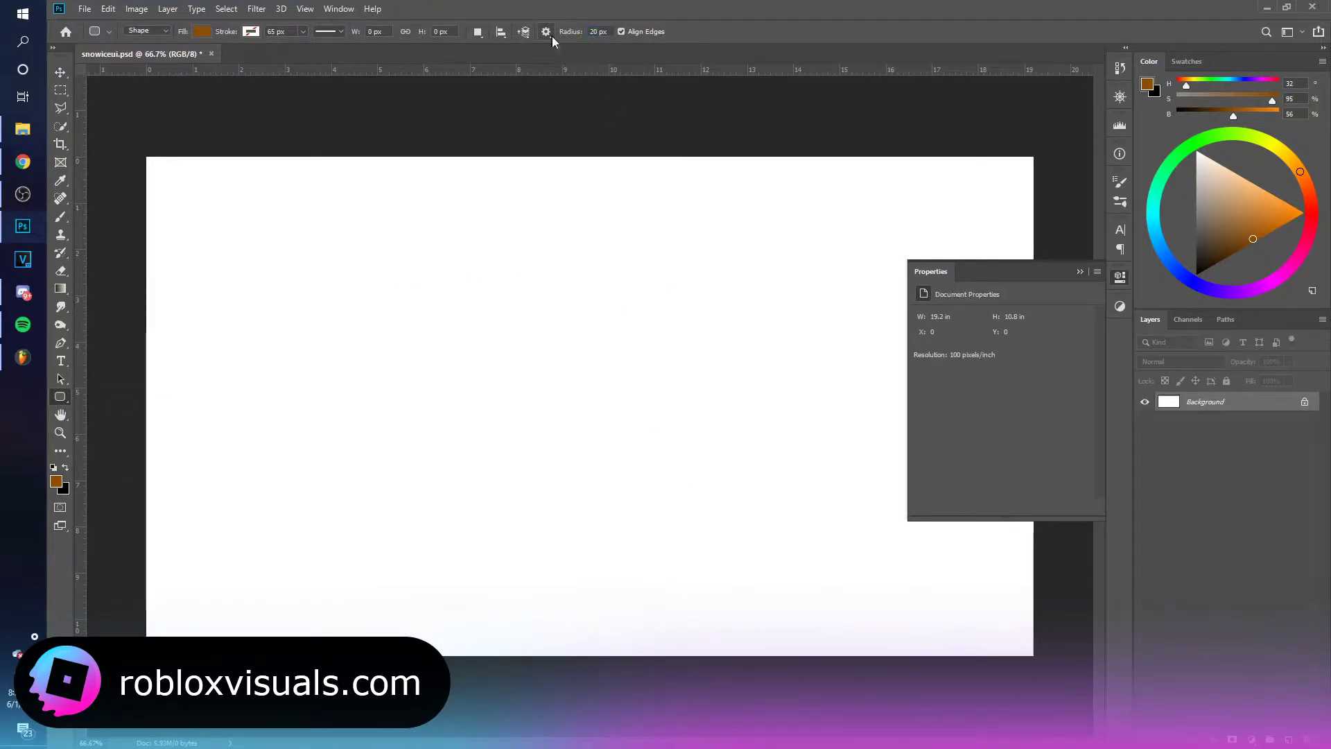
{"action": "left_click", "coordinate": [1080, 271]}
{"action": "left_click_drag", "start_coordinate": [463, 277], "coordinate": [842, 573]}
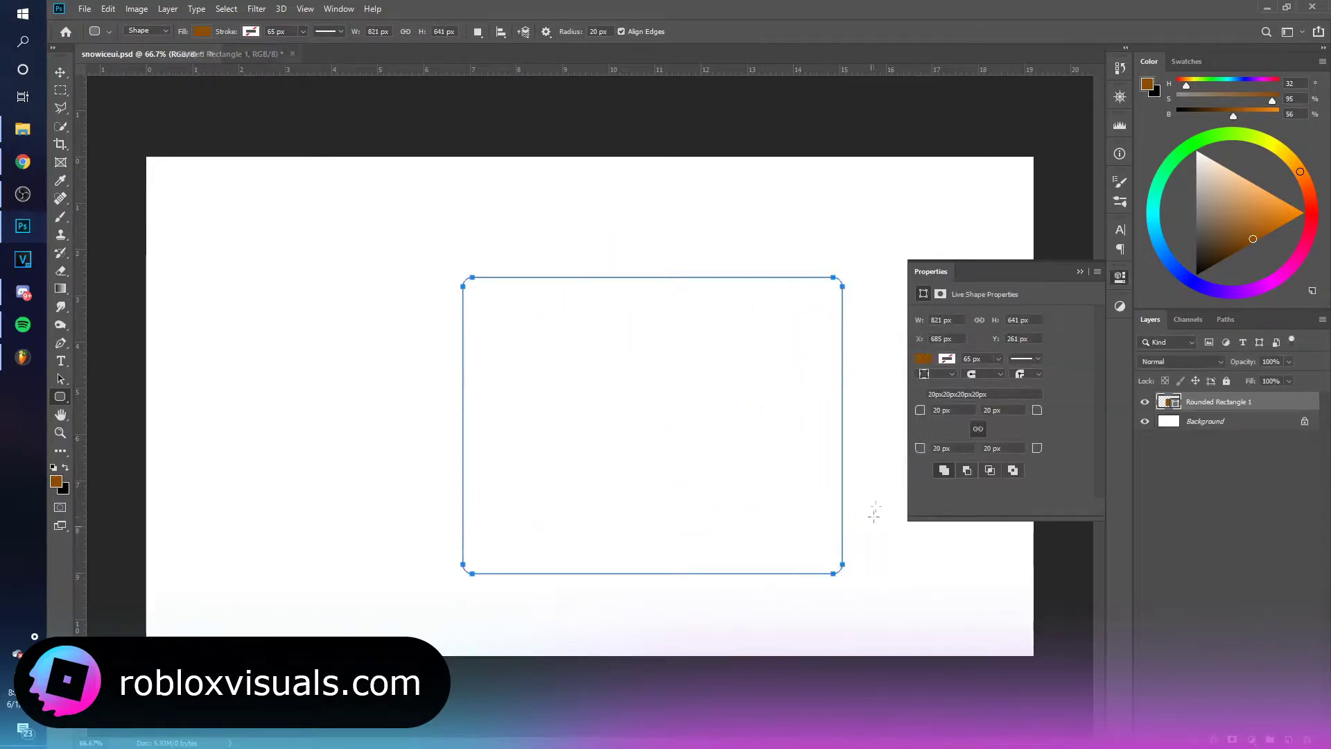
{"action": "key", "text": "v"}
{"action": "left_click_drag", "start_coordinate": [742, 389], "coordinate": [694, 371]}
{"action": "left_click", "coordinate": [1083, 271]}
Recolour the rounded rectangle with the cyan foreground colour (H 190, S 92, B 82) and centre it horizontally on the canvas.
{"action": "double_click", "coordinate": [1169, 401]}
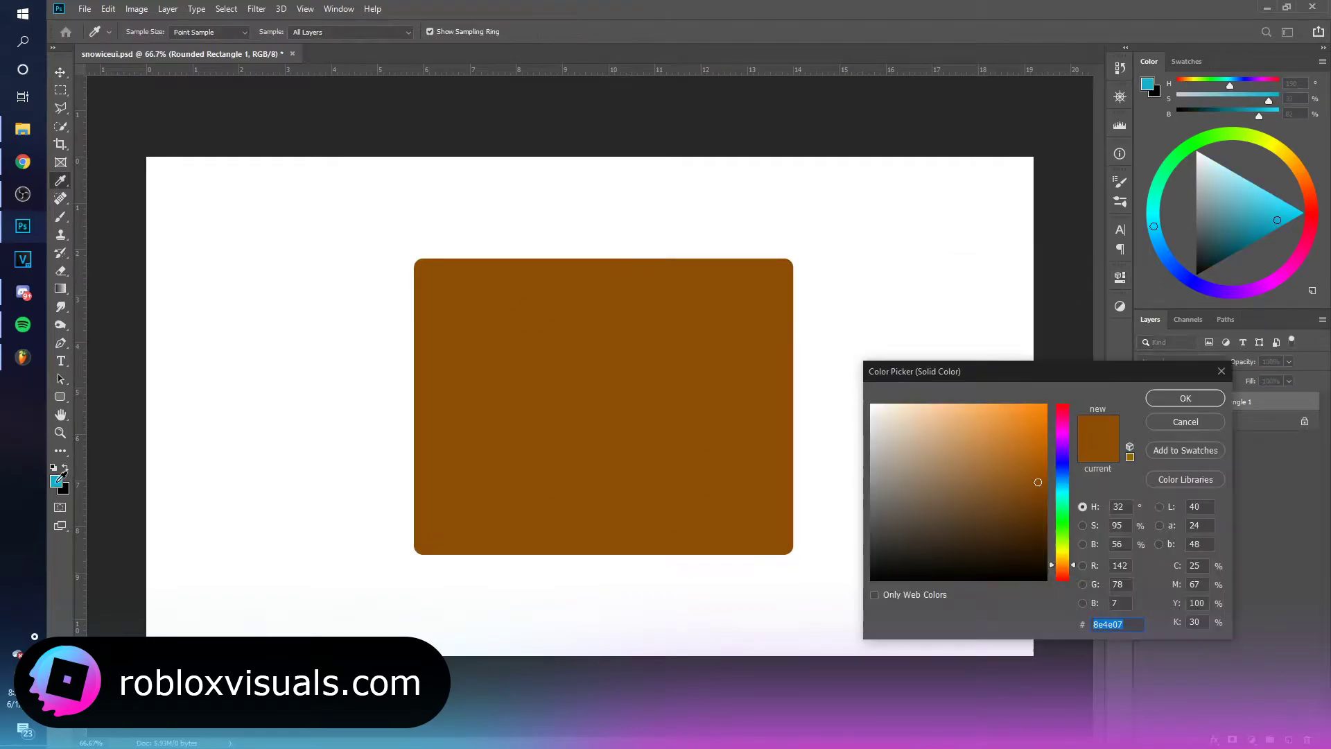
{"action": "left_click", "coordinate": [56, 483]}
{"action": "left_click", "coordinate": [1218, 405]}
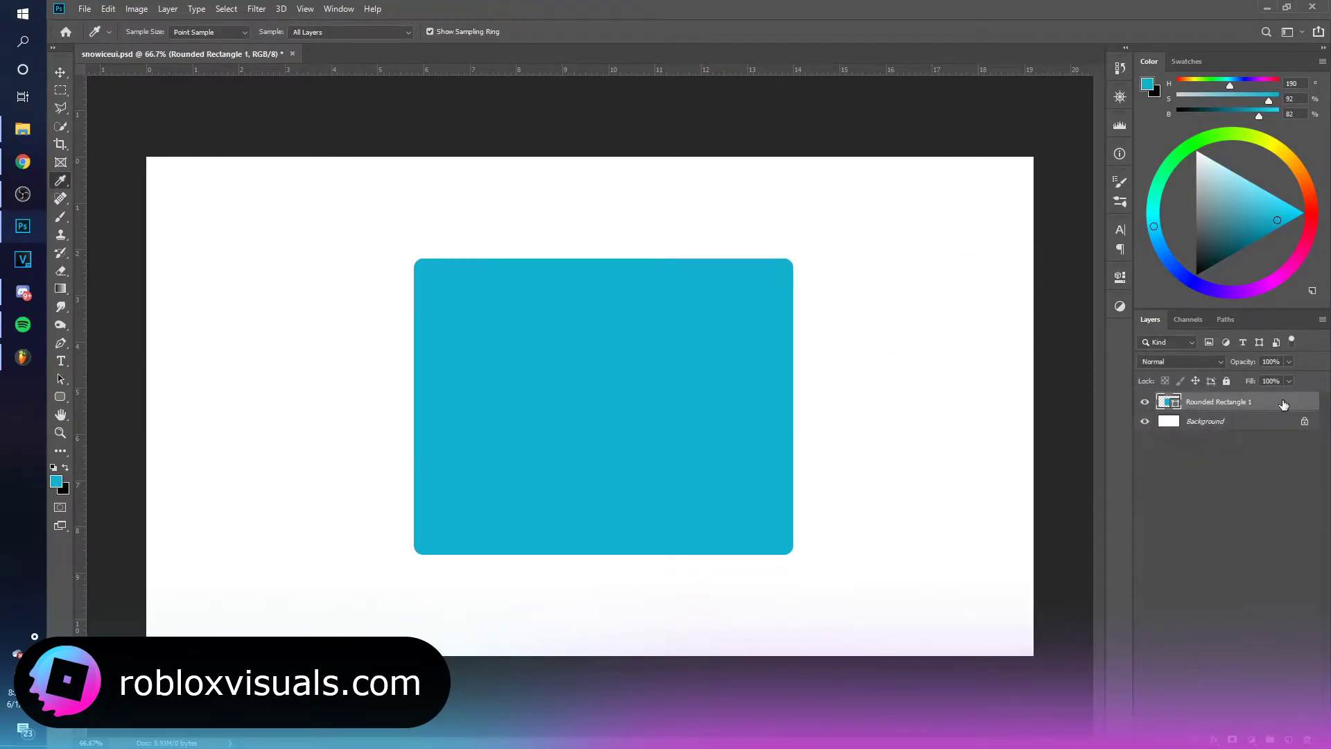
{"action": "left_click_drag", "start_coordinate": [719, 393], "coordinate": [705, 387]}
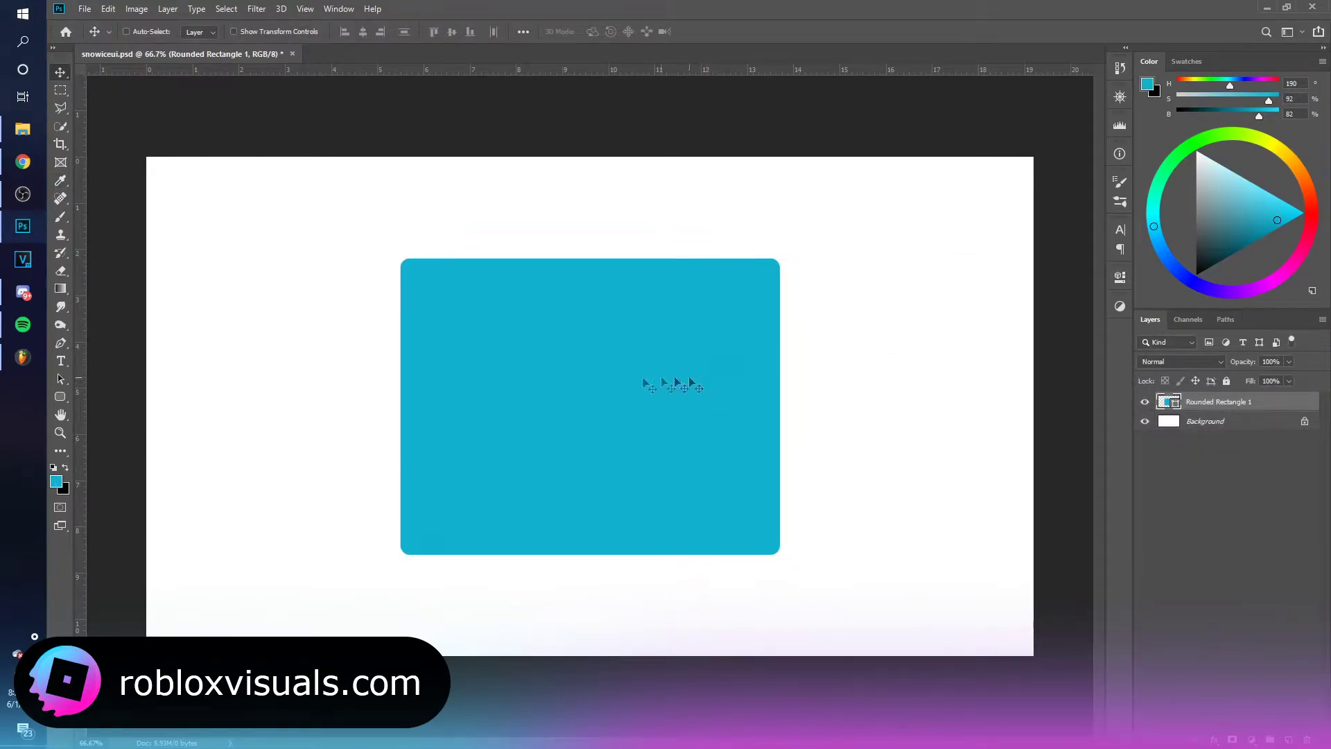
On a new layer, start a curved Pen path from left of the rectangle, up past its top edge and back to its middle.
{"action": "left_click", "coordinate": [61, 343]}
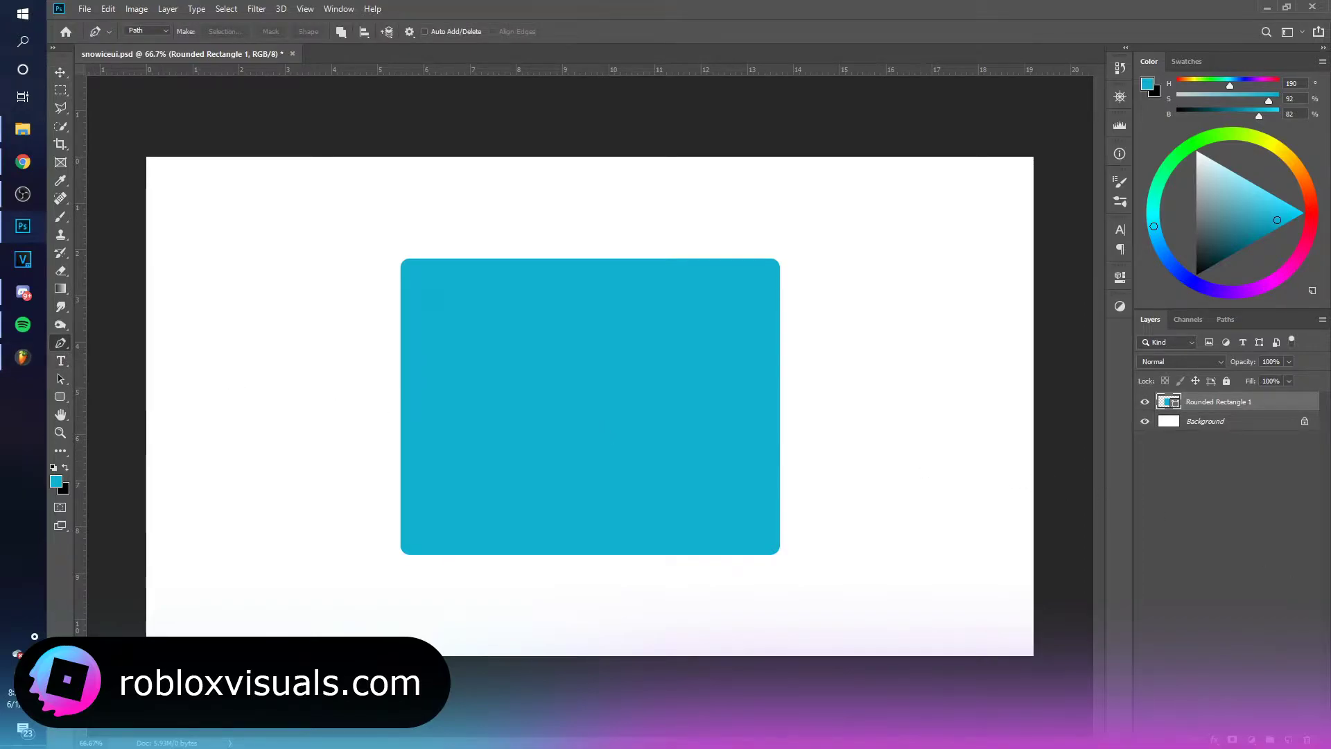
{"action": "left_click", "coordinate": [1289, 740]}
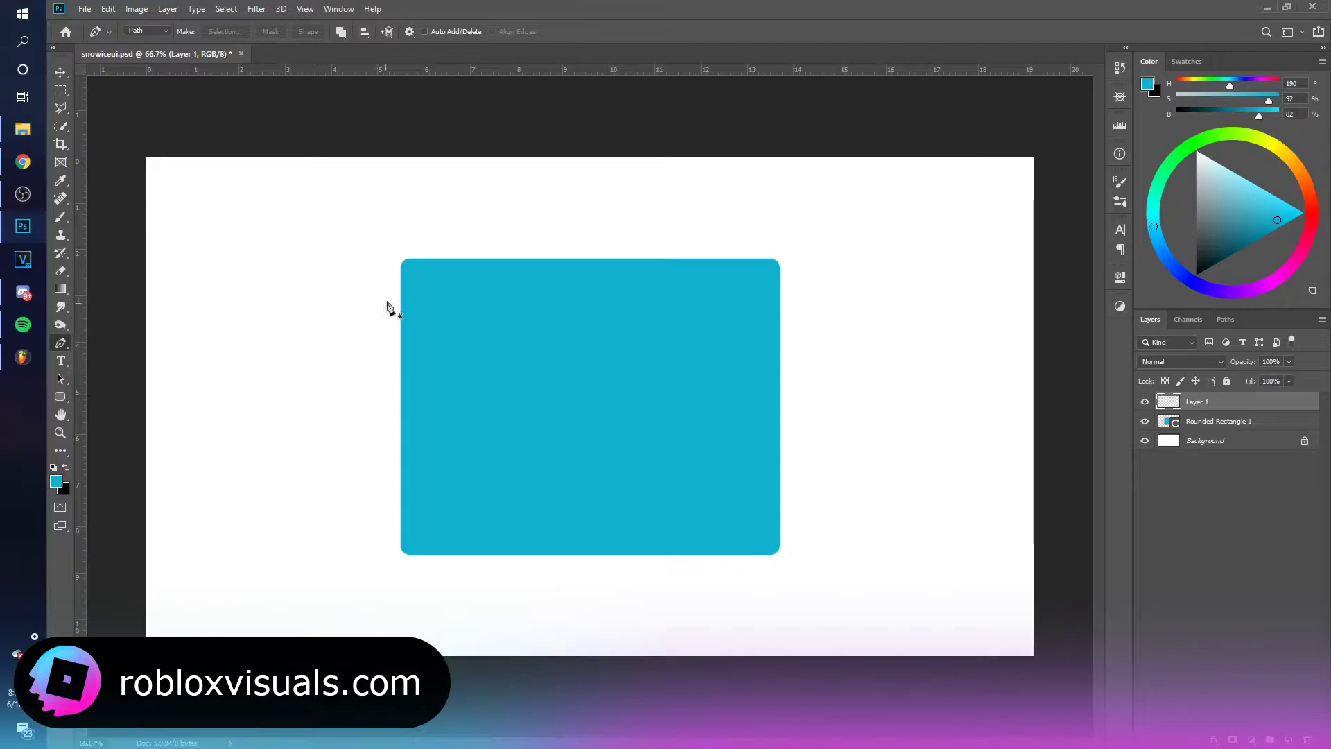
{"action": "left_click", "coordinate": [360, 353]}
{"action": "left_click_drag", "start_coordinate": [547, 348], "coordinate": [619, 402]}
{"action": "left_click_drag", "start_coordinate": [696, 256], "coordinate": [680, 163]}
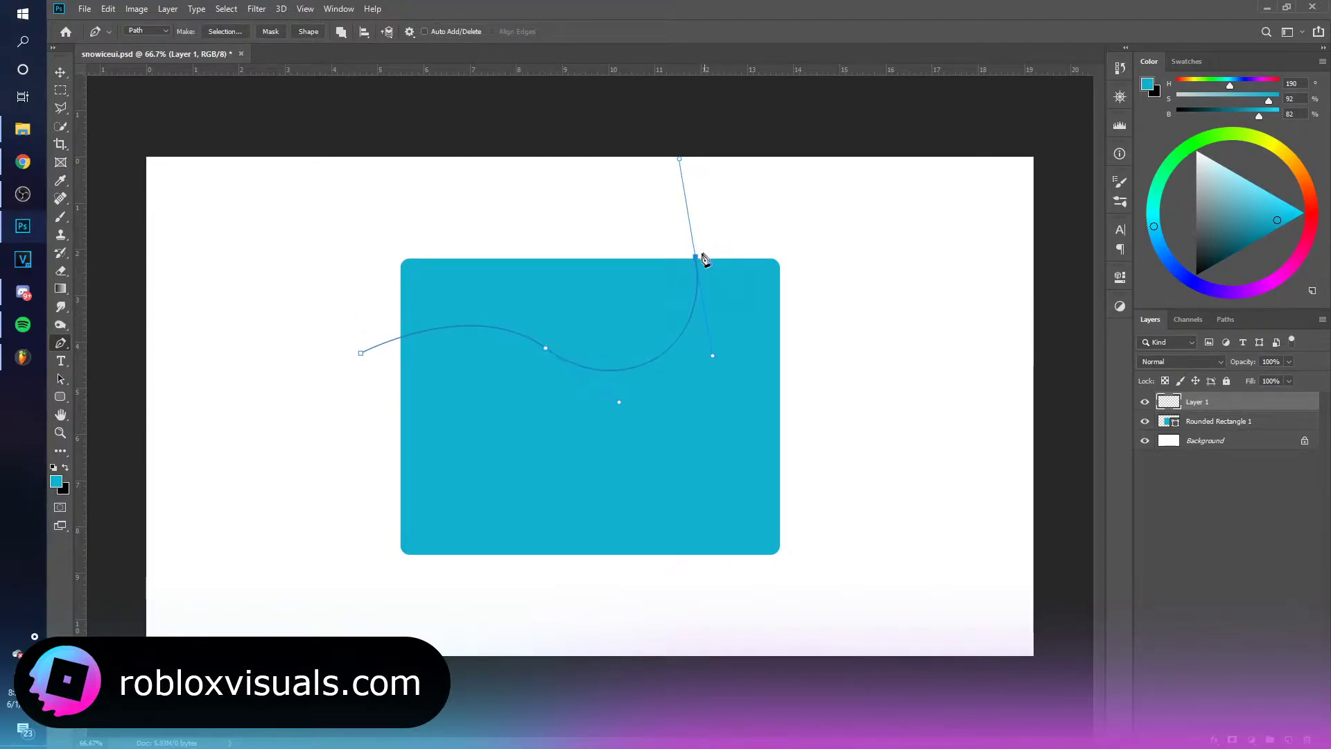
{"action": "left_click_drag", "start_coordinate": [695, 256], "coordinate": [720, 231]}
{"action": "left_click_drag", "start_coordinate": [626, 403], "coordinate": [490, 403]}
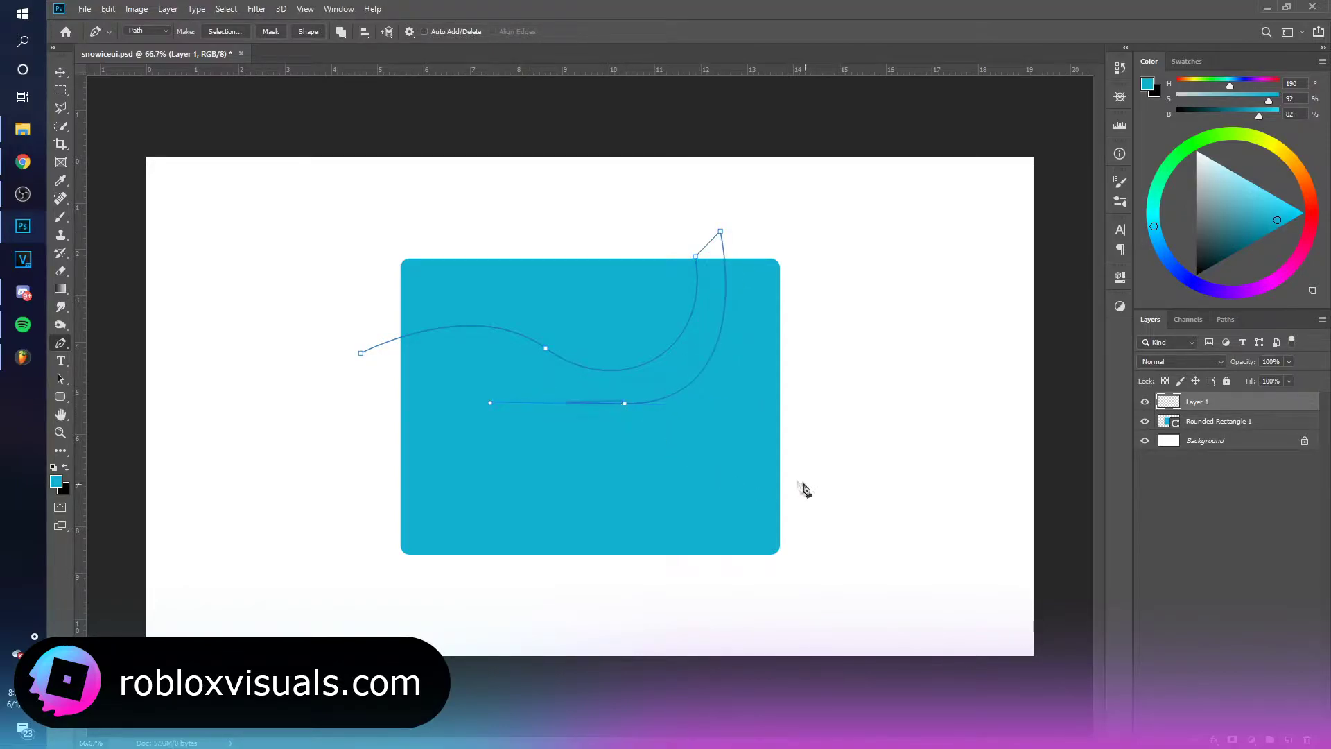
Extend the path in a wavy branch past the rectangle's right edge and back to the left, close it and convert it to a shape.
{"action": "left_click", "coordinate": [626, 404], "text": "alt"}
{"action": "left_click_drag", "start_coordinate": [704, 455], "coordinate": [901, 449]}
{"action": "left_click", "coordinate": [840, 489]}
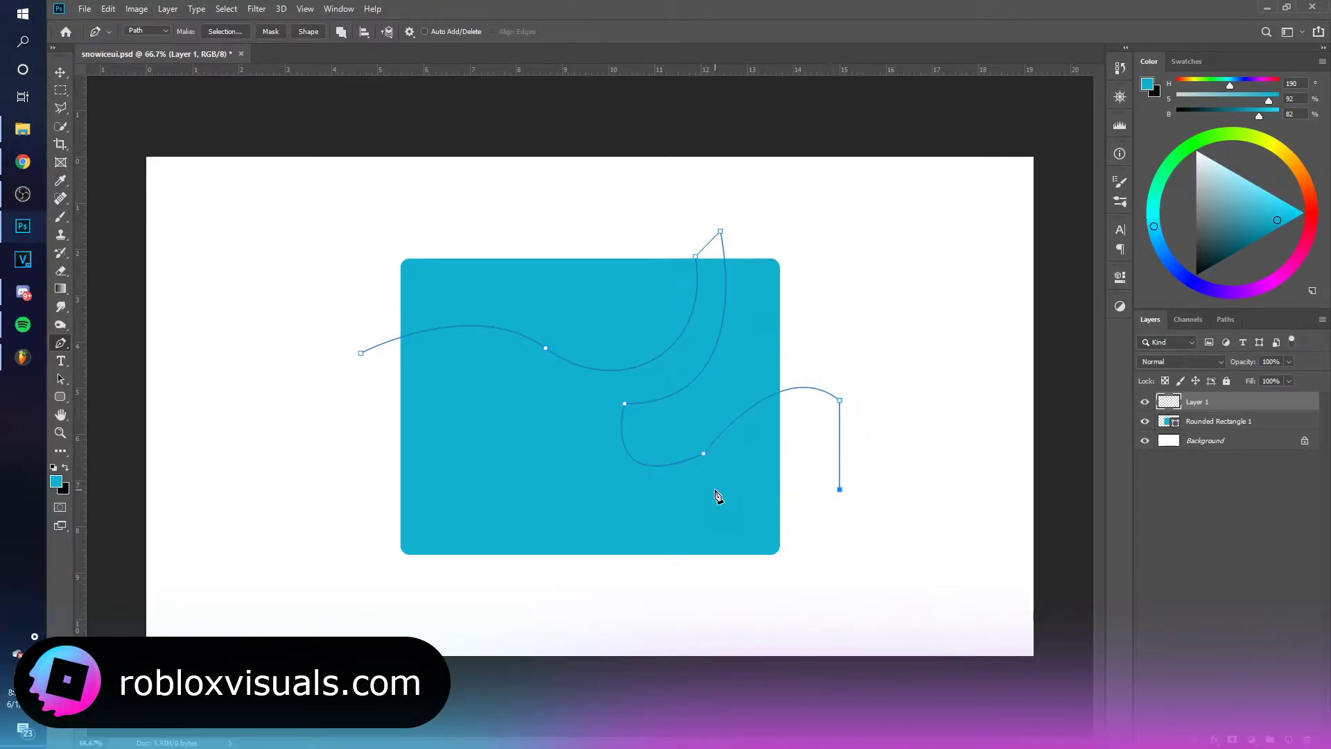
{"action": "left_click_drag", "start_coordinate": [709, 481], "coordinate": [631, 552]}
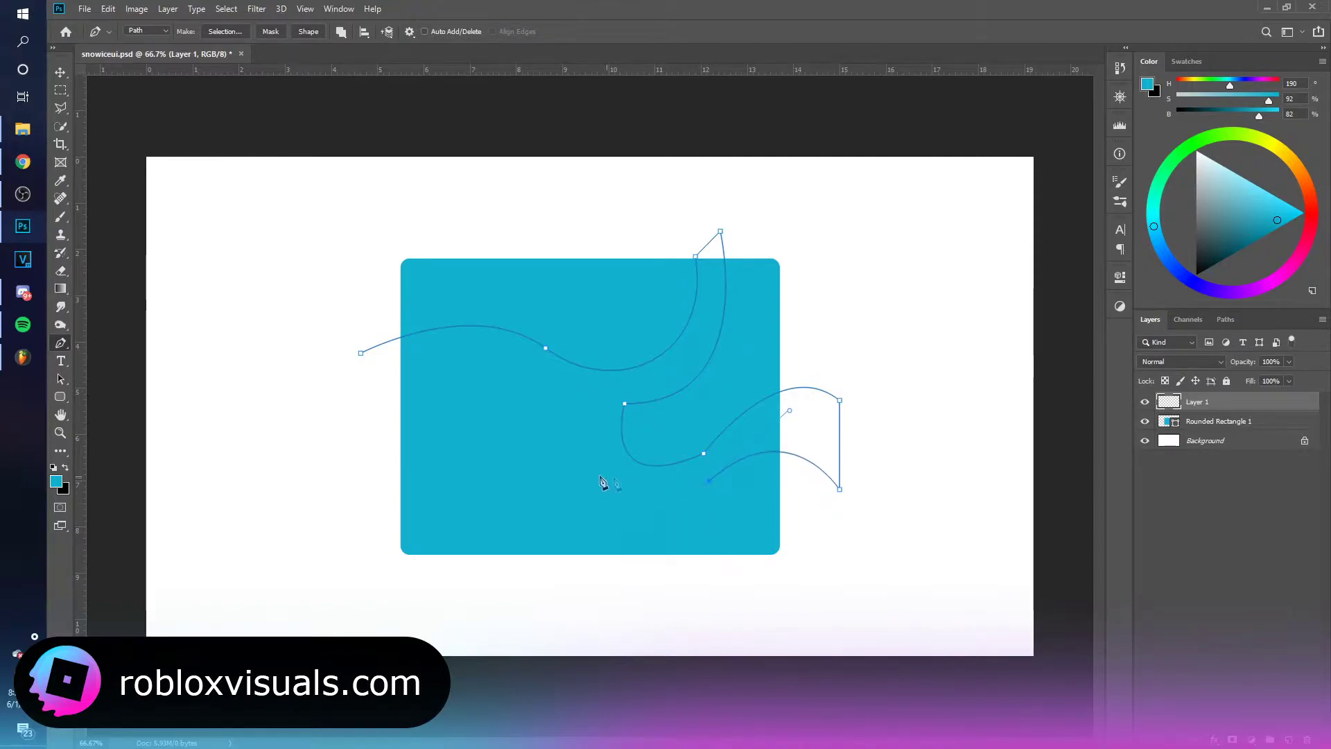
{"action": "left_click_drag", "start_coordinate": [523, 410], "coordinate": [469, 280]}
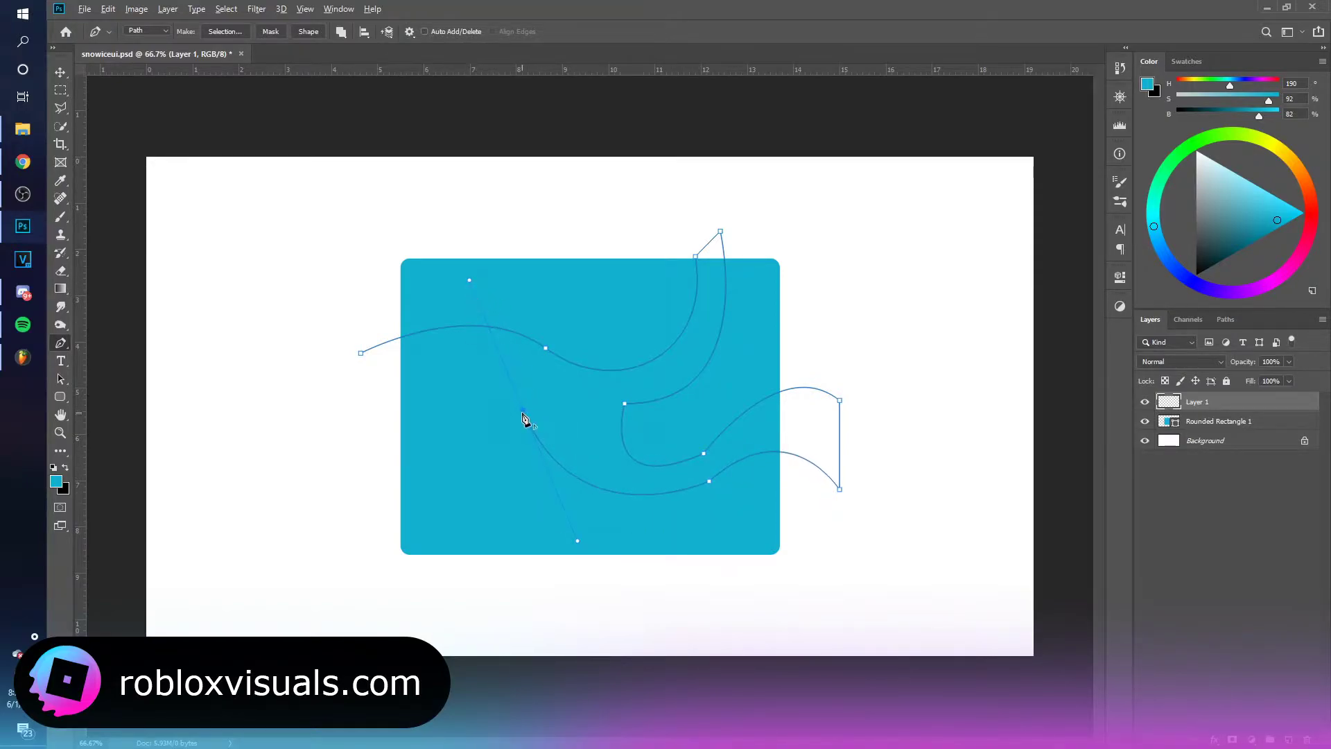
{"action": "left_click_drag", "start_coordinate": [319, 380], "coordinate": [193, 419]}
{"action": "left_click", "coordinate": [319, 380], "text": "alt"}
{"action": "left_click", "coordinate": [357, 353]}
{"action": "left_click", "coordinate": [309, 32]}
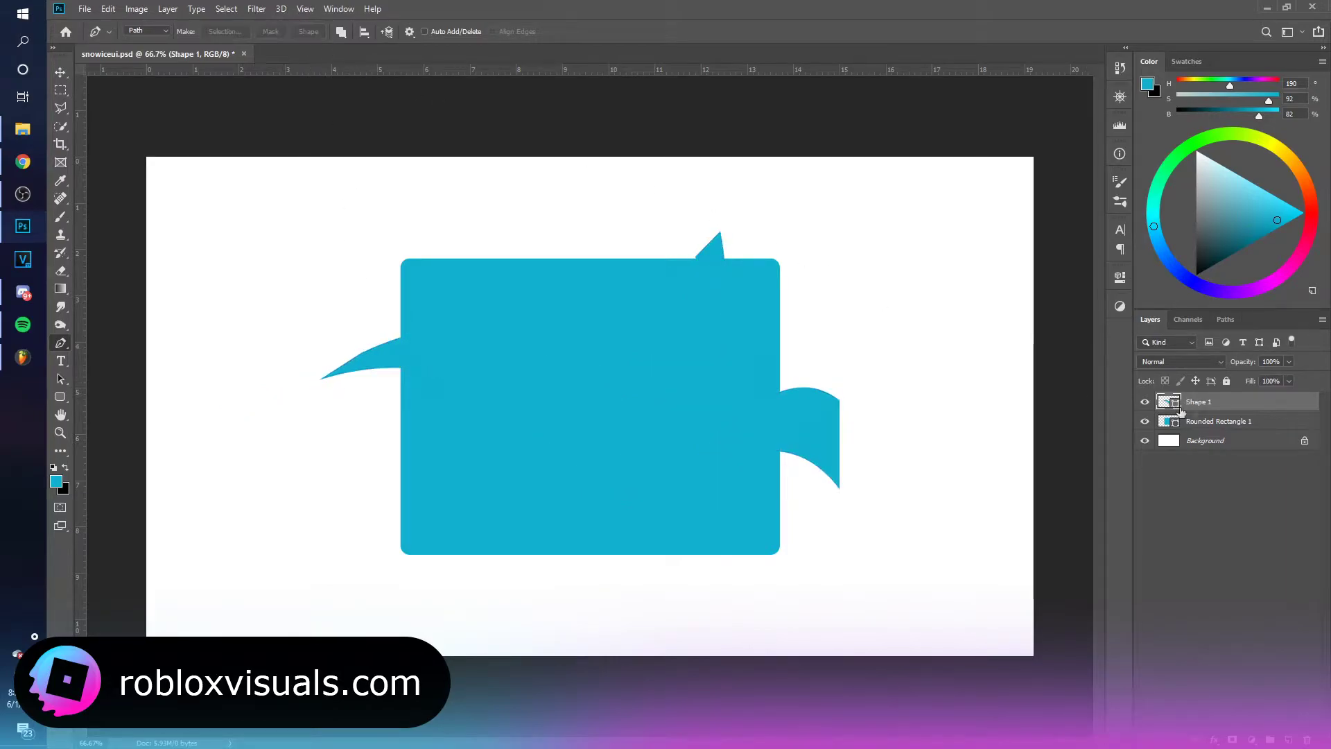
Change the wavy shape's fill colour to white (#ffffff).
{"action": "double_click", "coordinate": [1180, 405]}
{"action": "left_click", "coordinate": [873, 411]}
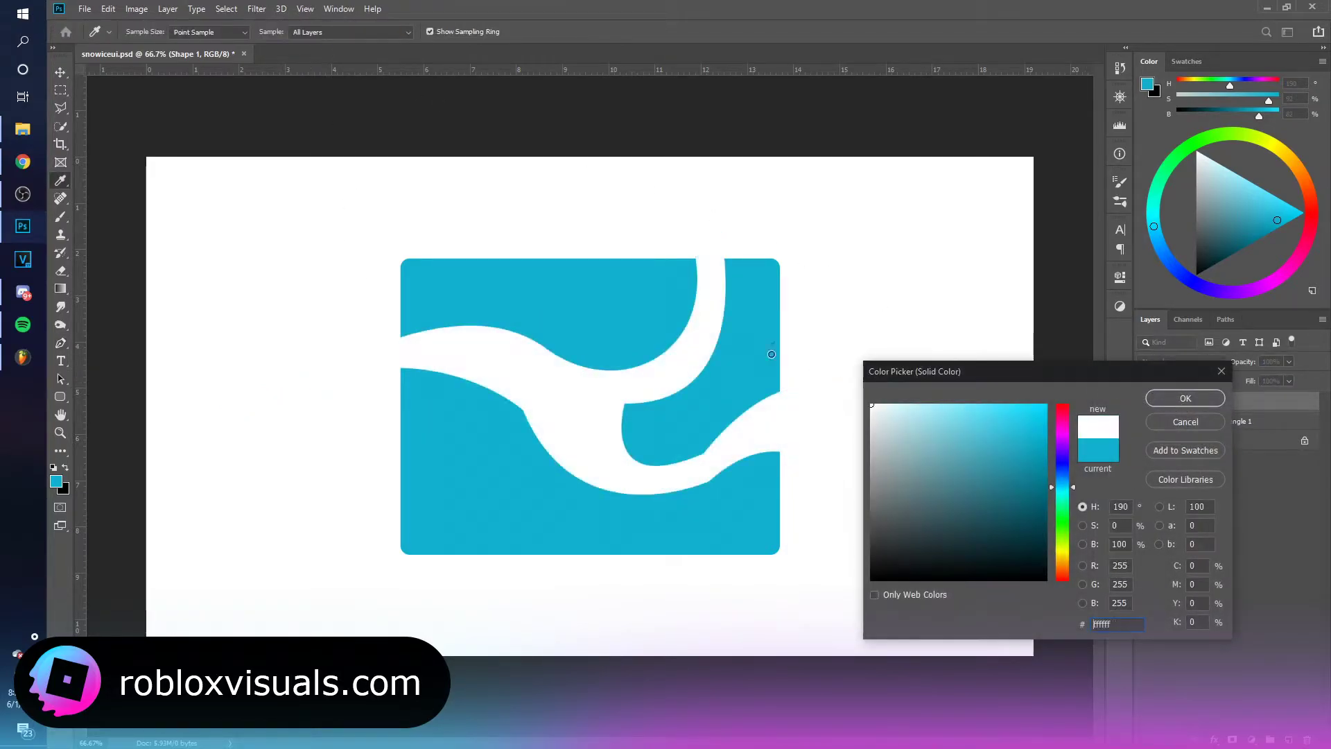
{"action": "left_click", "coordinate": [1187, 394]}
Clip the wavy shape to the rounded rectangle and shift it slightly up and to the right.
{"action": "left_click_drag", "start_coordinate": [1256, 407], "coordinate": [1207, 403]}
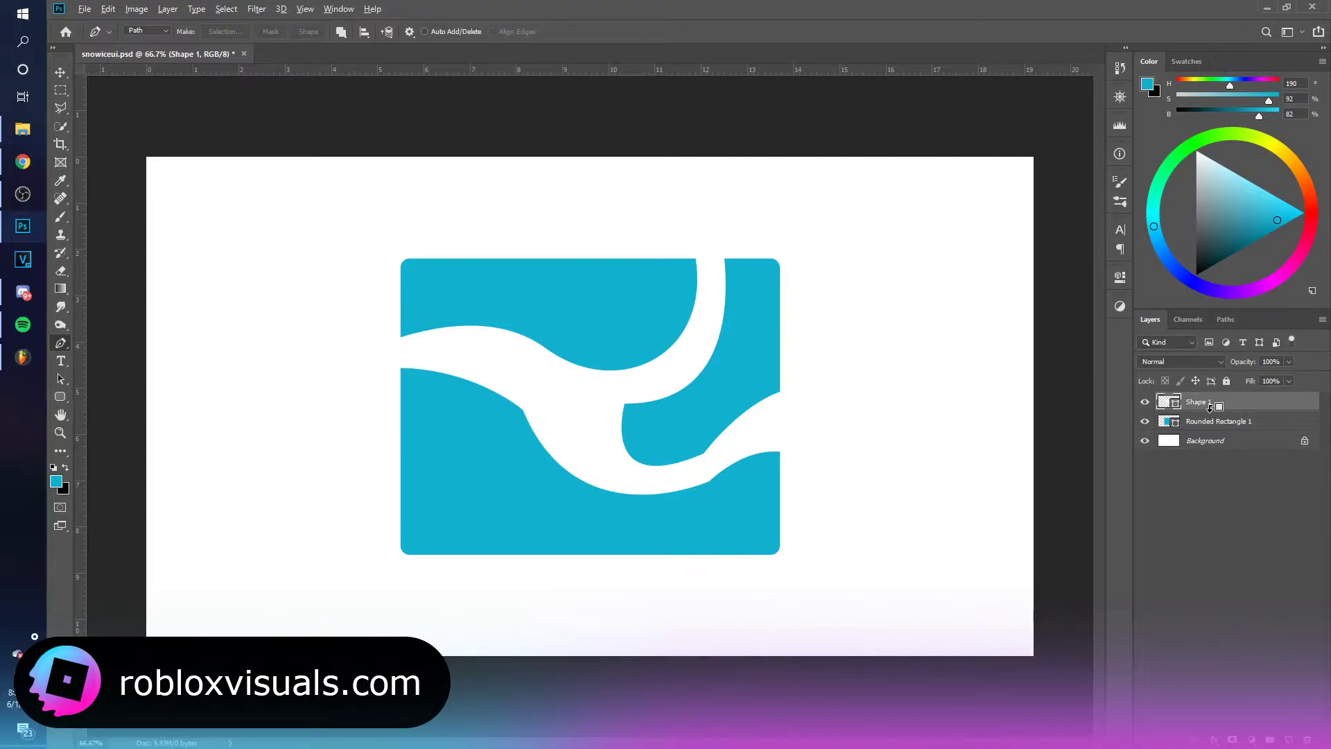
{"action": "left_click", "coordinate": [1210, 409], "text": "alt"}
{"action": "key", "text": "v"}
{"action": "left_click_drag", "start_coordinate": [884, 356], "coordinate": [903, 348]}
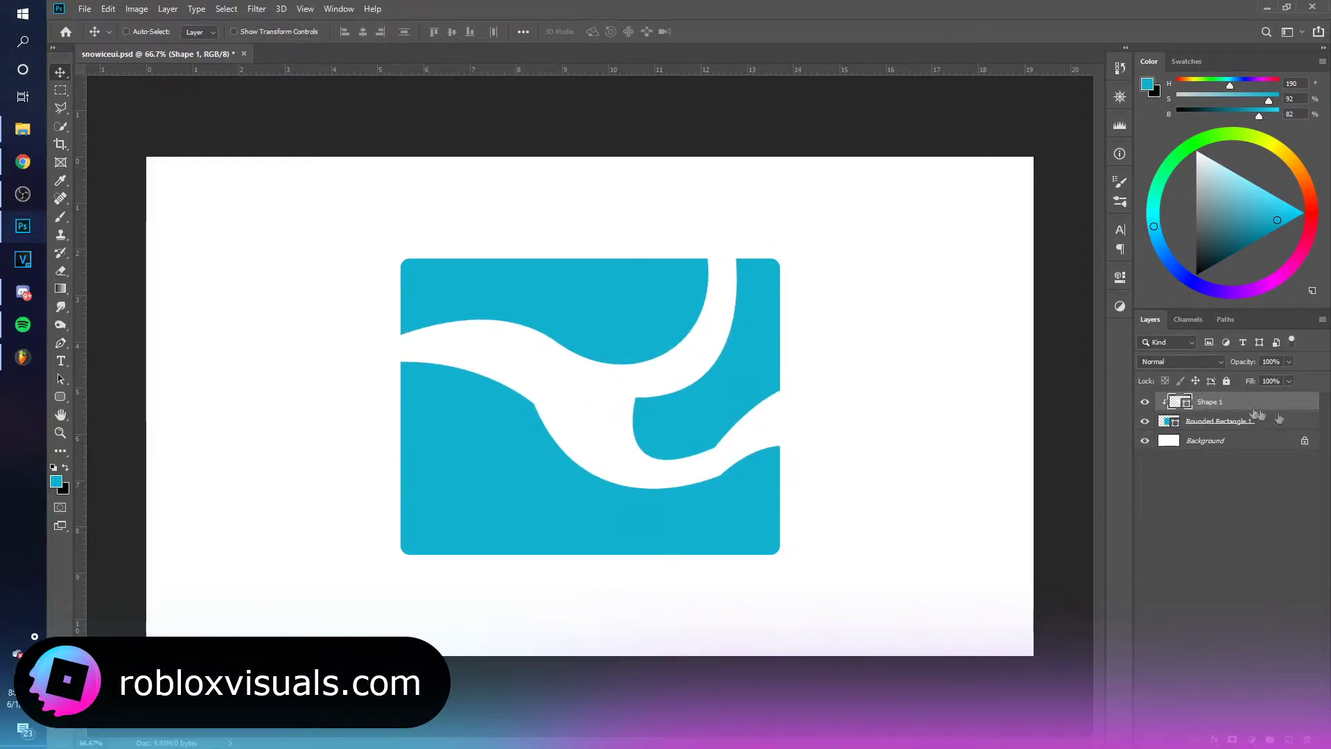
Hide the white background and set the wavy shape to Overlay blending at 12% opacity.
{"action": "left_click", "coordinate": [1145, 440]}
{"action": "left_click", "coordinate": [1182, 361]}
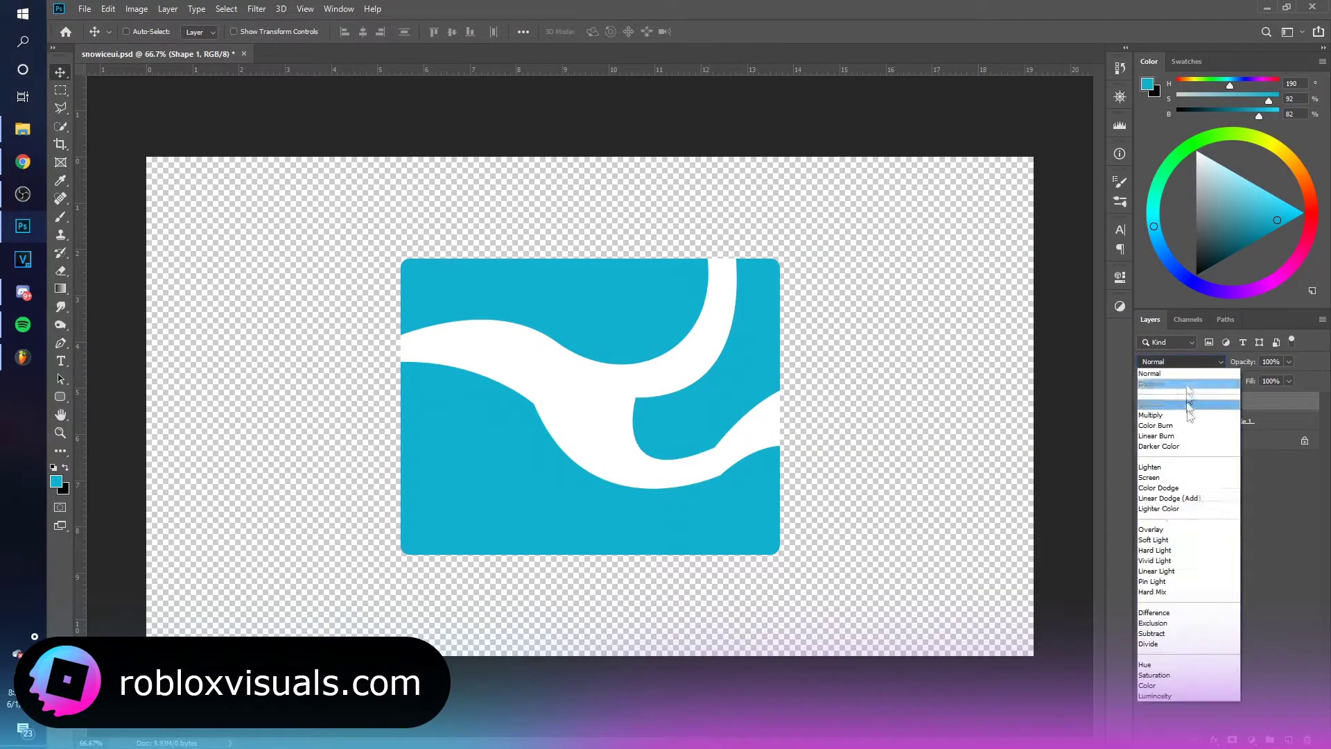
{"action": "left_click", "coordinate": [1189, 529]}
{"action": "left_click_drag", "start_coordinate": [1246, 361], "coordinate": [1123, 386]}
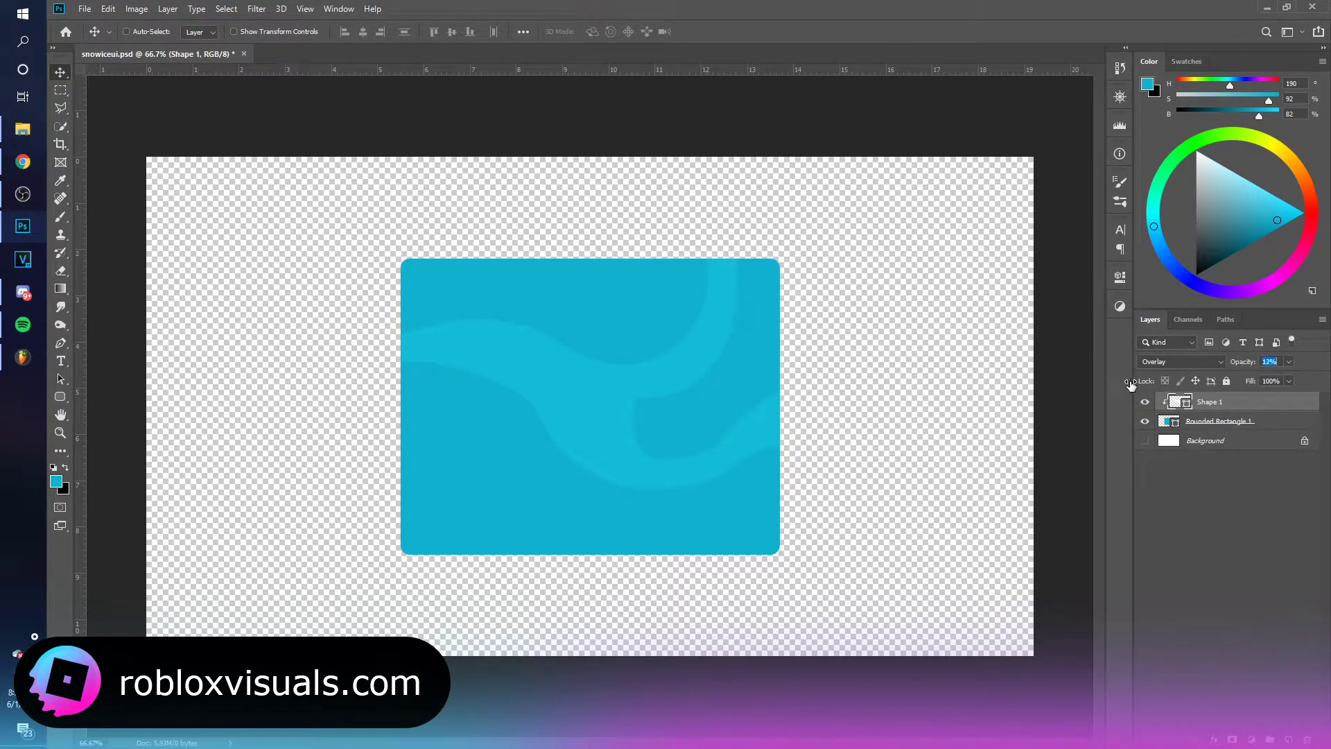
Duplicate the wavy shape twice, rotating and placing the copies over the rectangle's lower-left and lower-right corners.
{"action": "left_click_drag", "start_coordinate": [784, 367], "coordinate": [674, 483], "text": "alt"}
{"action": "key", "text": "ctrl+t"}
{"action": "left_click_drag", "start_coordinate": [495, 321], "coordinate": [407, 482]}
{"action": "key", "text": "Return"}
{"action": "left_click_drag", "start_coordinate": [499, 455], "coordinate": [788, 354]}
{"action": "key", "text": "ctrl+j"}
{"action": "key", "text": "ctrl+t"}
{"action": "left_click_drag", "start_coordinate": [948, 336], "coordinate": [938, 622]}
{"action": "key", "text": "Return"}
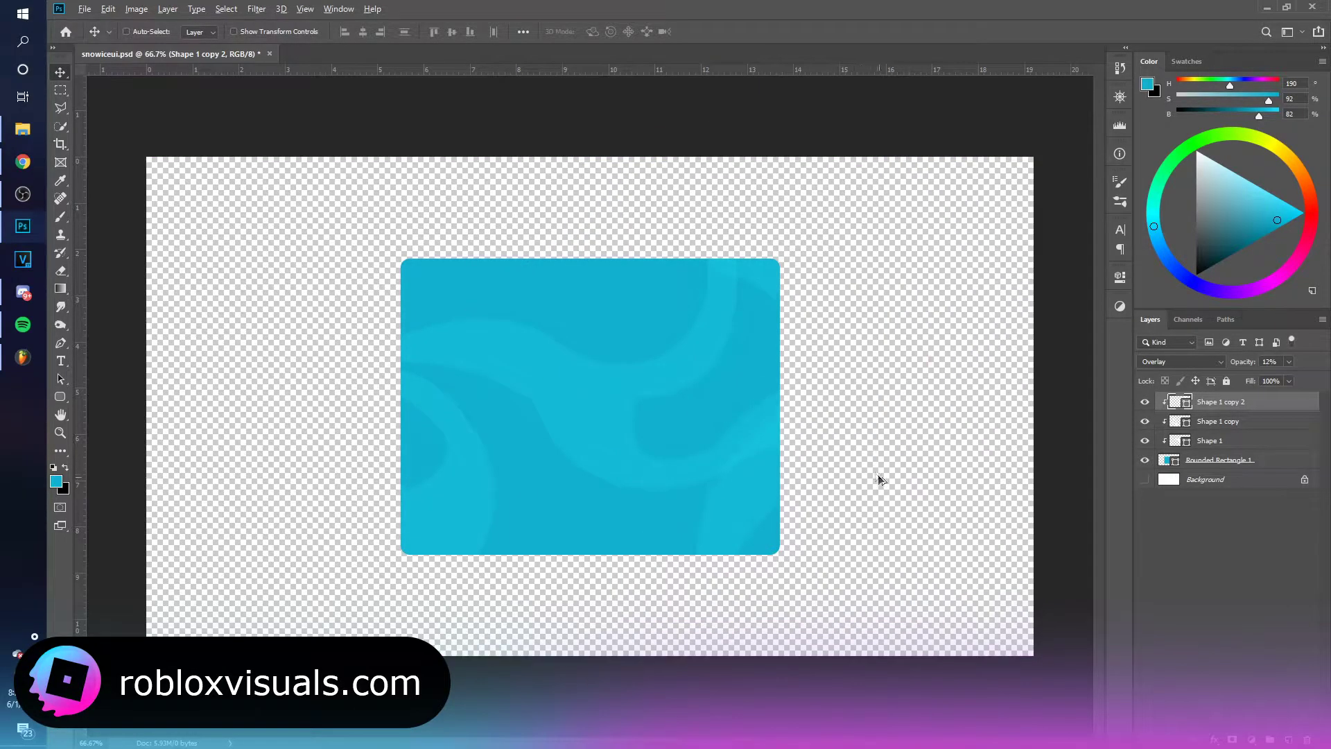
Make a third copy of the wavy shape, rotate it and place it across the rectangle's upper area.
{"action": "key", "text": "ctrl+j"}
{"action": "key", "text": "ctrl+t"}
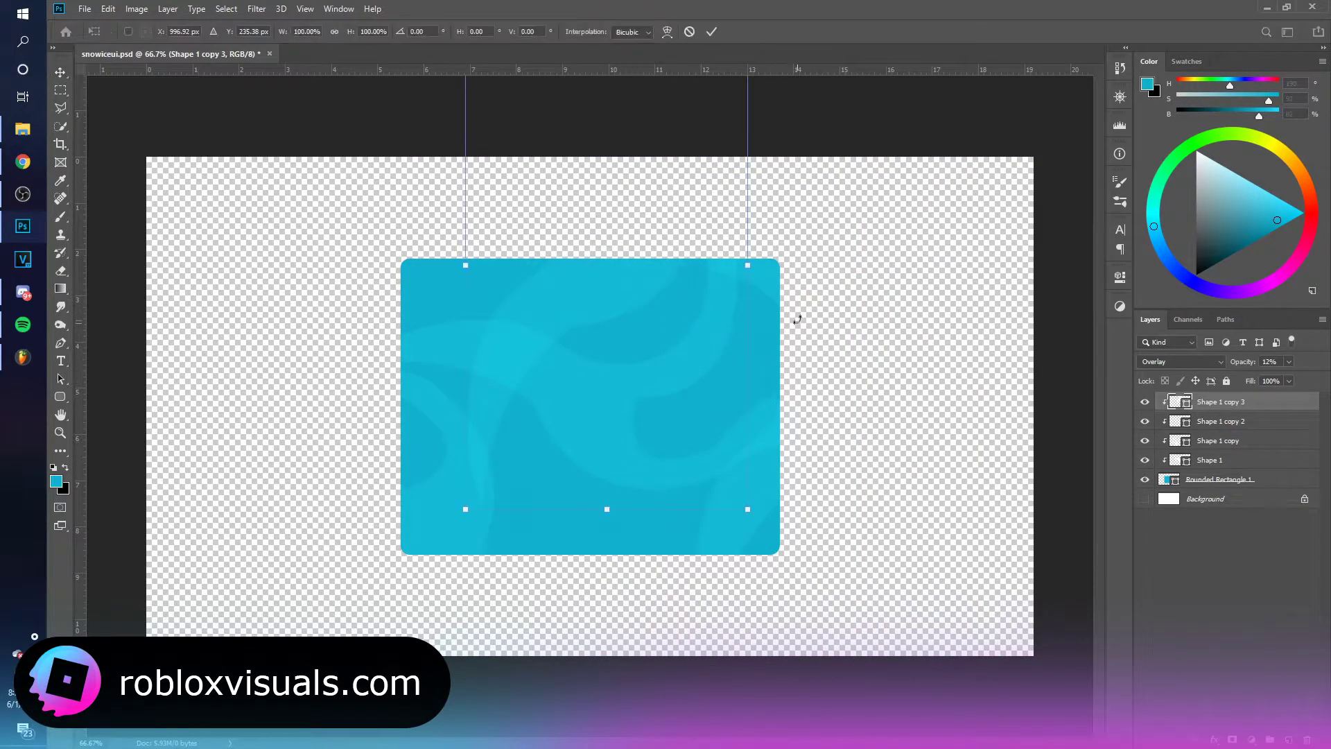
{"action": "left_click_drag", "start_coordinate": [796, 314], "coordinate": [637, 545]}
{"action": "key", "text": "Return"}
{"action": "left_click_drag", "start_coordinate": [531, 423], "coordinate": [767, 335]}
{"action": "key", "text": "ctrl+s"}
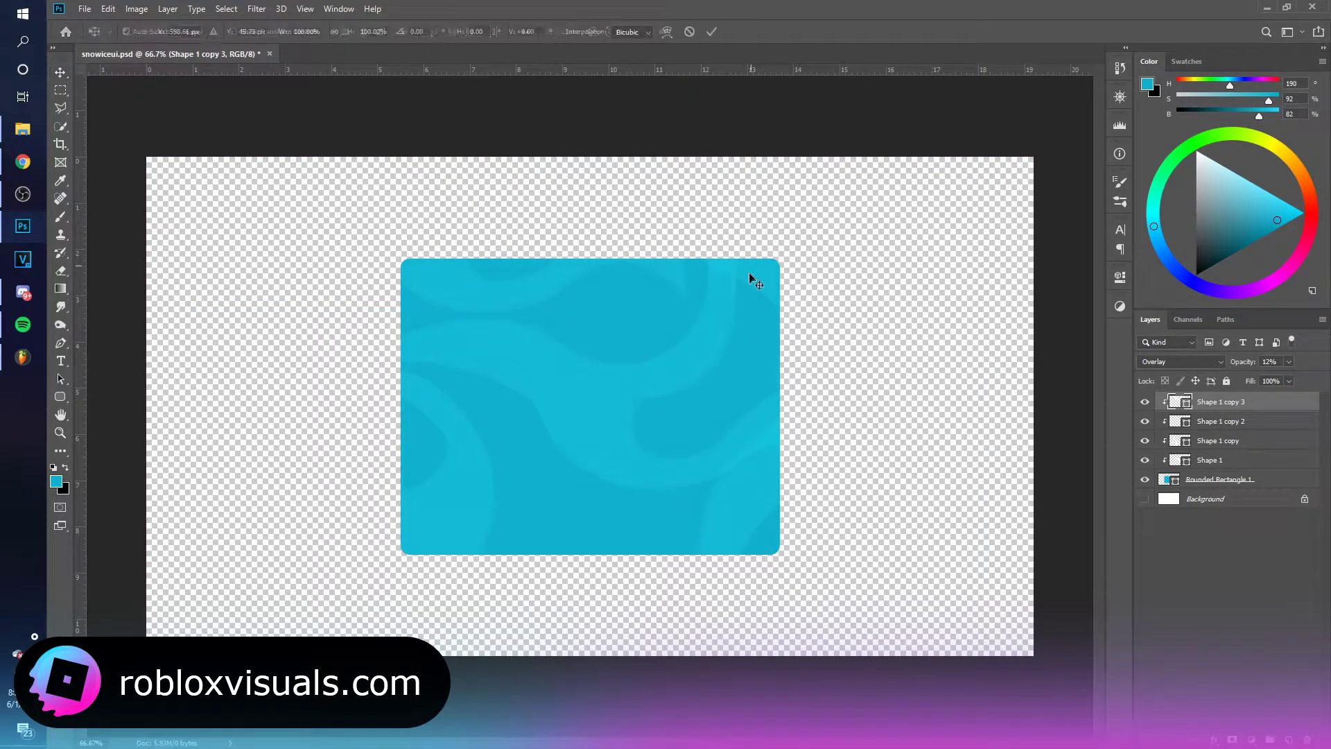
Add an Inner Shadow effect in white (#ffffff) to the rounded rectangle.
{"action": "left_click", "coordinate": [1220, 479]}
{"action": "right_click", "coordinate": [1249, 481]}
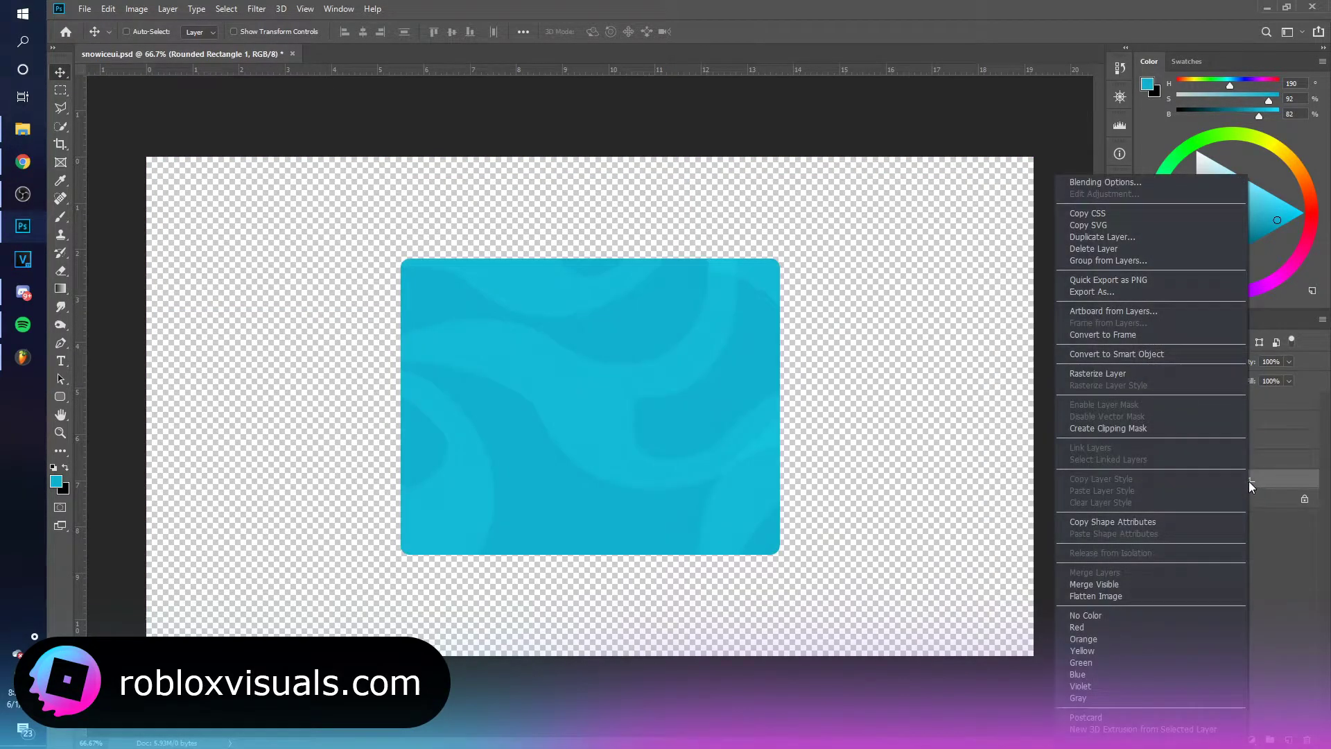
{"action": "left_click", "coordinate": [1130, 178]}
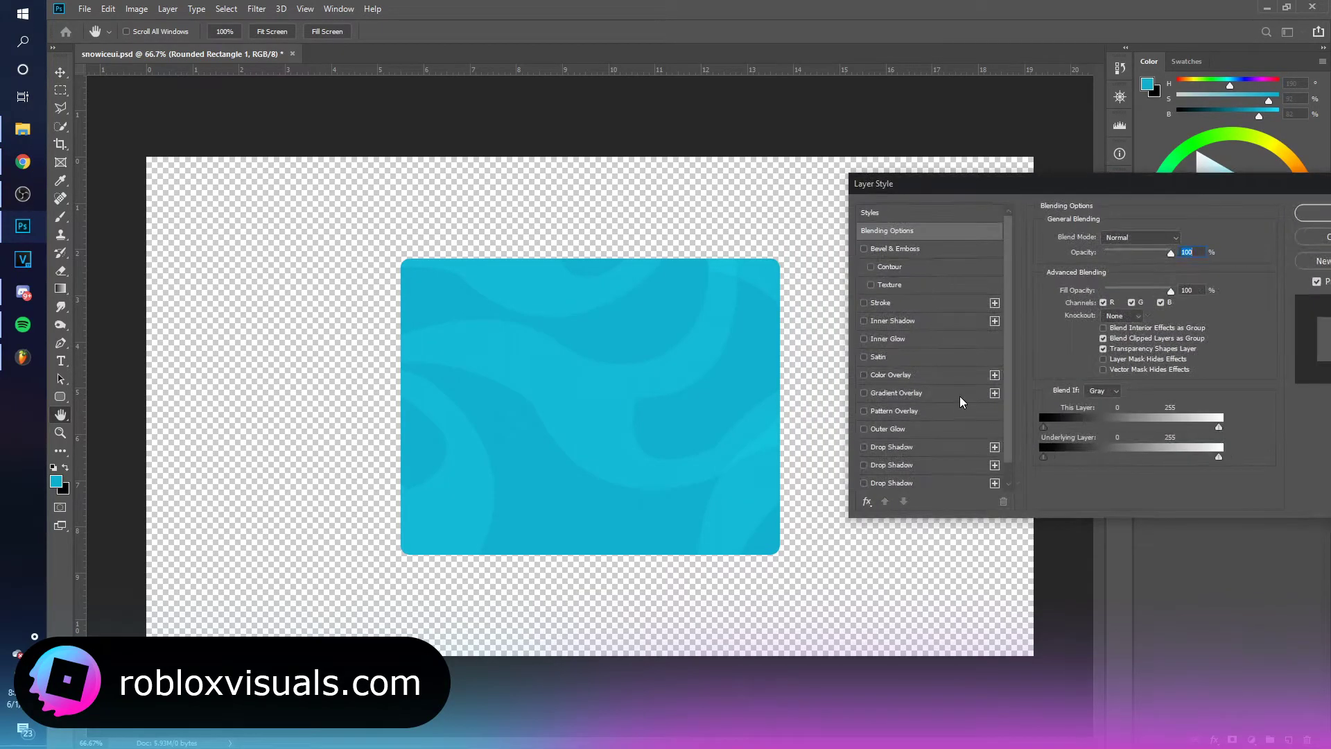
{"action": "left_click", "coordinate": [904, 327]}
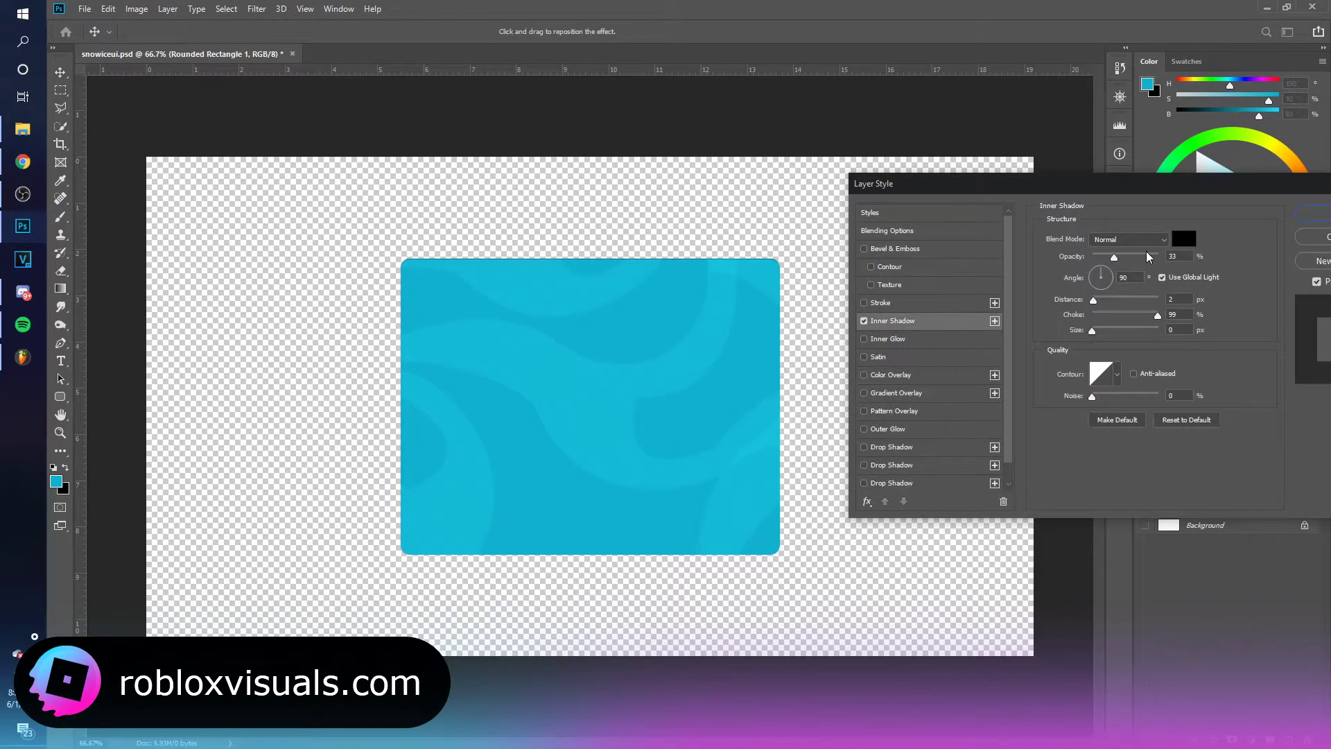
{"action": "left_click", "coordinate": [1185, 238]}
{"action": "left_click", "coordinate": [875, 404]}
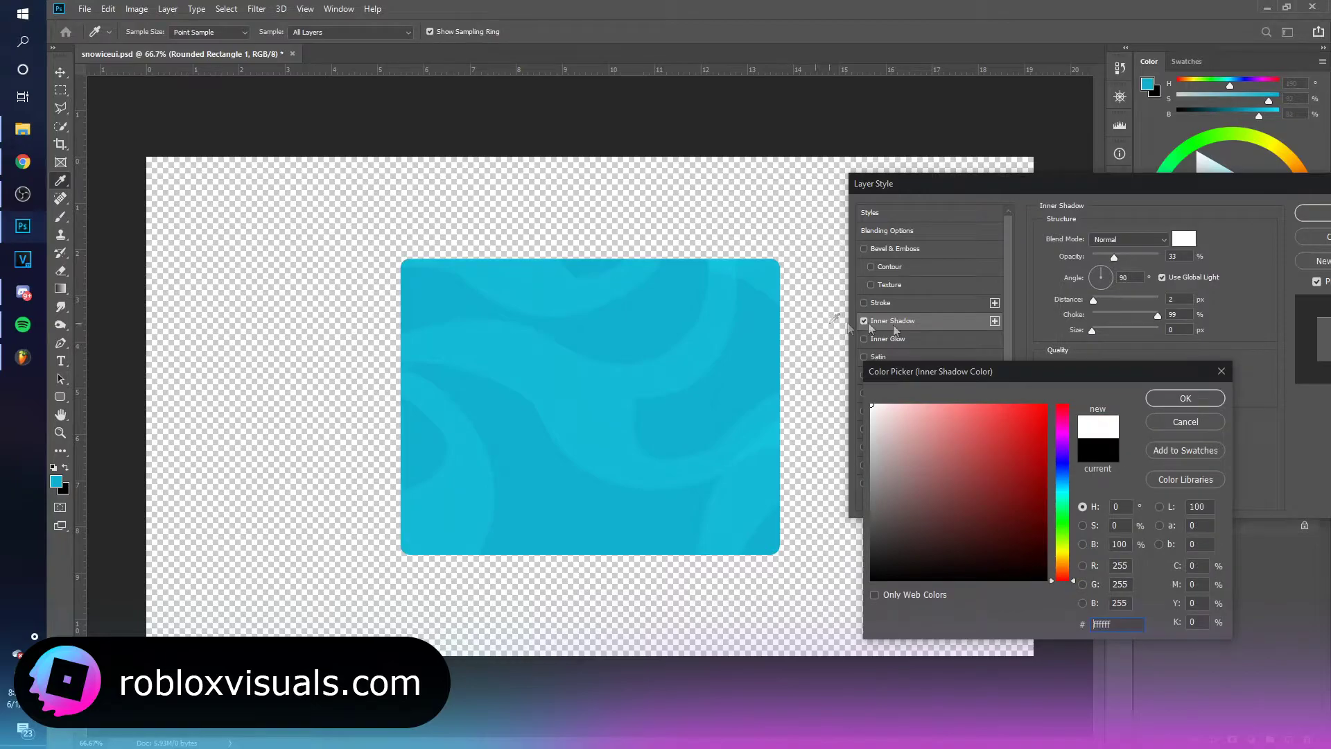
{"action": "left_click", "coordinate": [1185, 393]}
Raise the inner shadow's opacity, turn off global light, and set its angle to -90° and distance to 4 px.
{"action": "left_click_drag", "start_coordinate": [1114, 257], "coordinate": [1165, 264]}
{"action": "left_click_drag", "start_coordinate": [1094, 299], "coordinate": [1103, 298]}
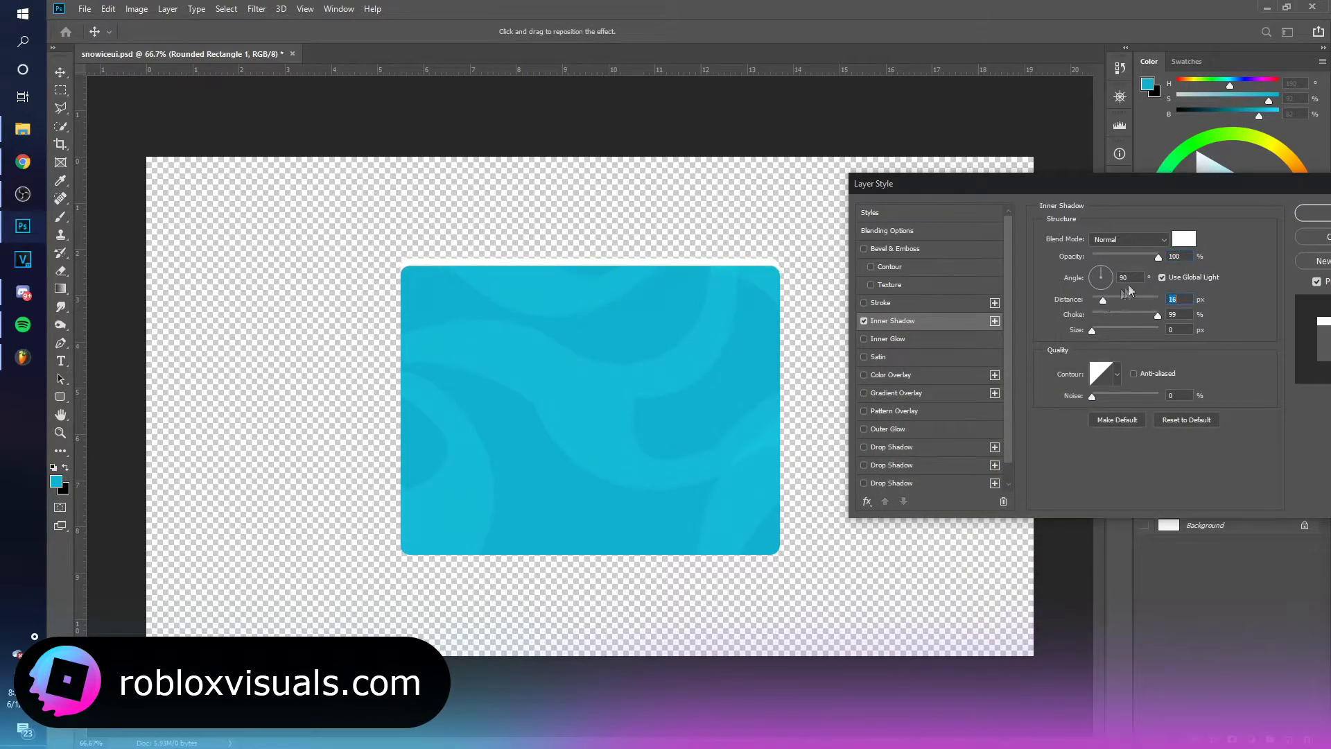
{"action": "left_click", "coordinate": [1162, 278]}
{"action": "double_click", "coordinate": [1125, 277]}
{"action": "type", "text": "120"}
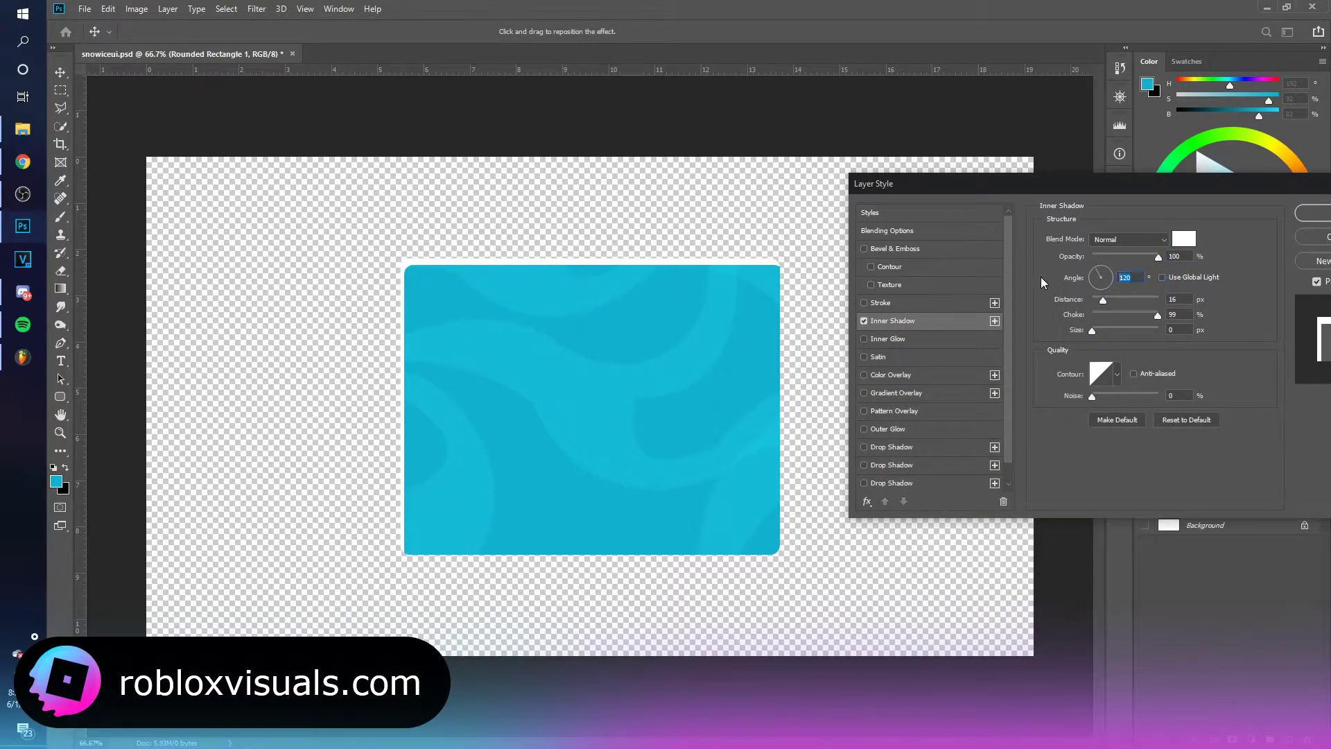
{"action": "type", "text": "-90"}
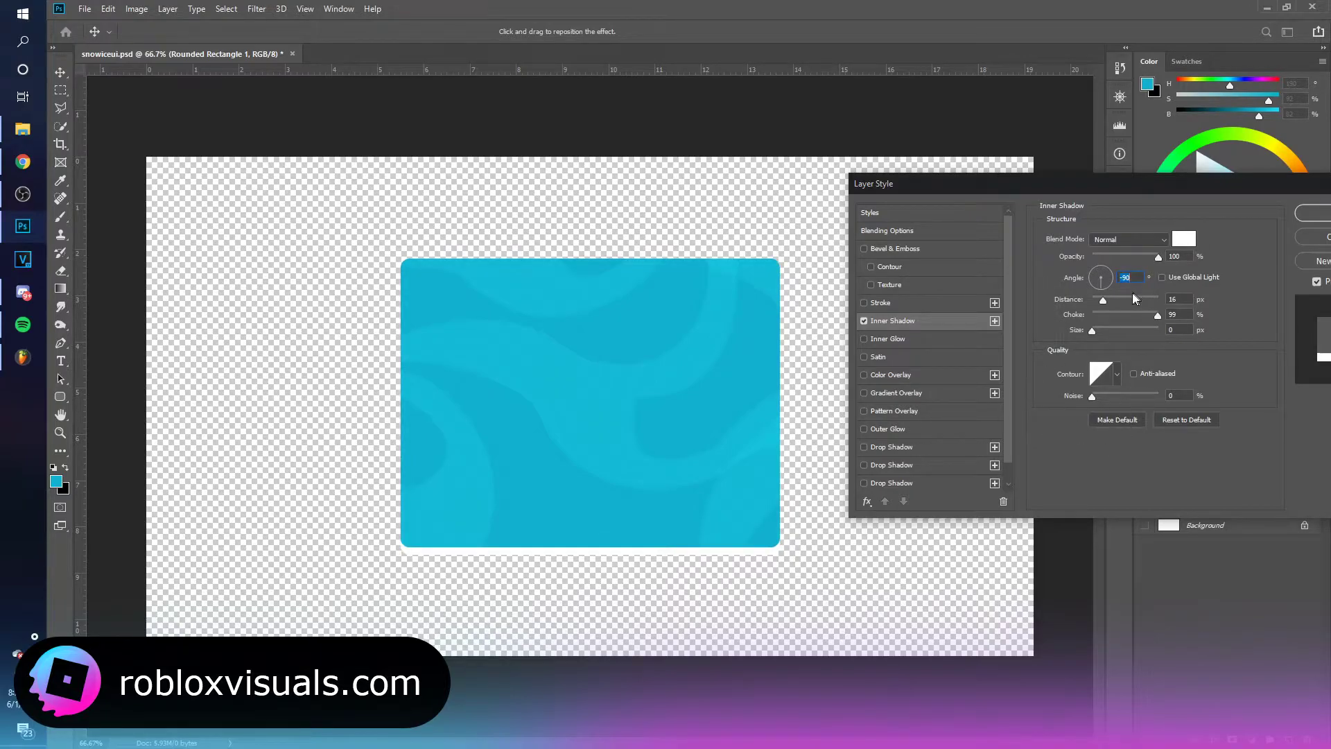
{"action": "left_click_drag", "start_coordinate": [1100, 299], "coordinate": [1095, 298]}
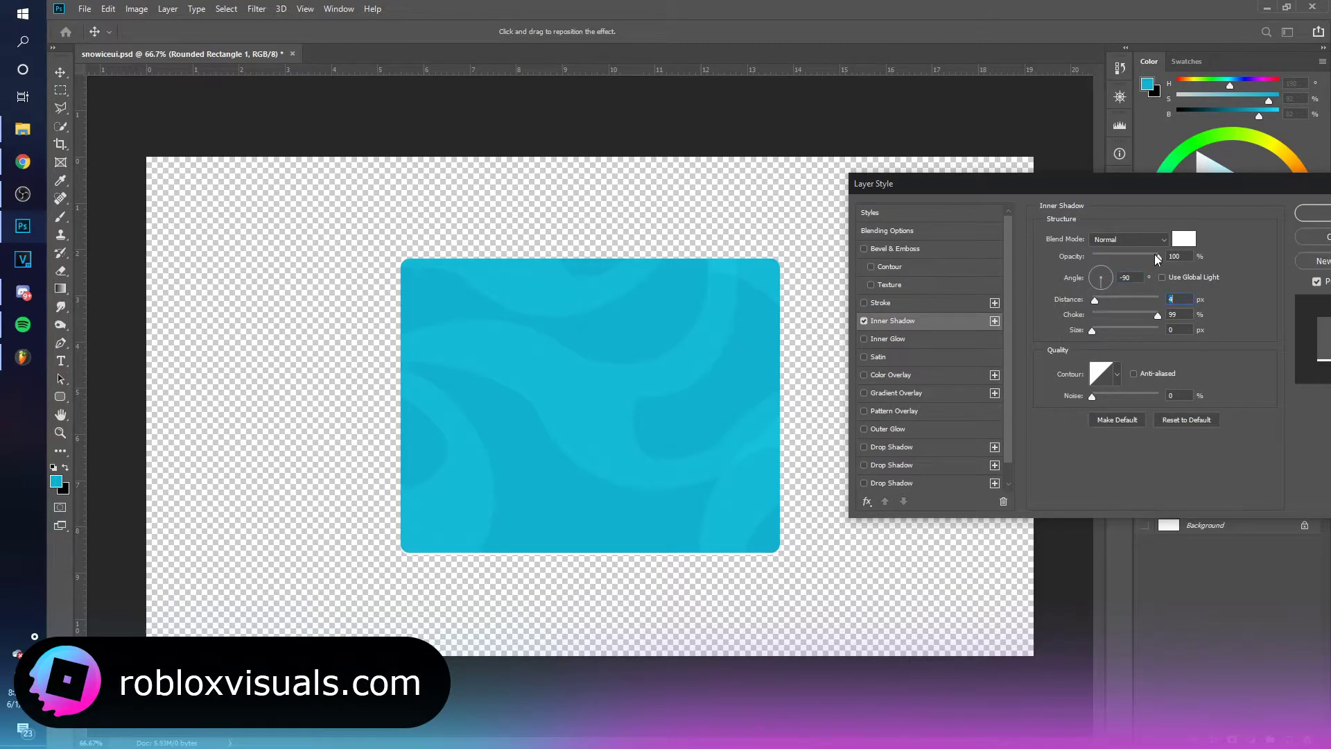
{"action": "left_click_drag", "start_coordinate": [1144, 260], "coordinate": [1150, 261]}
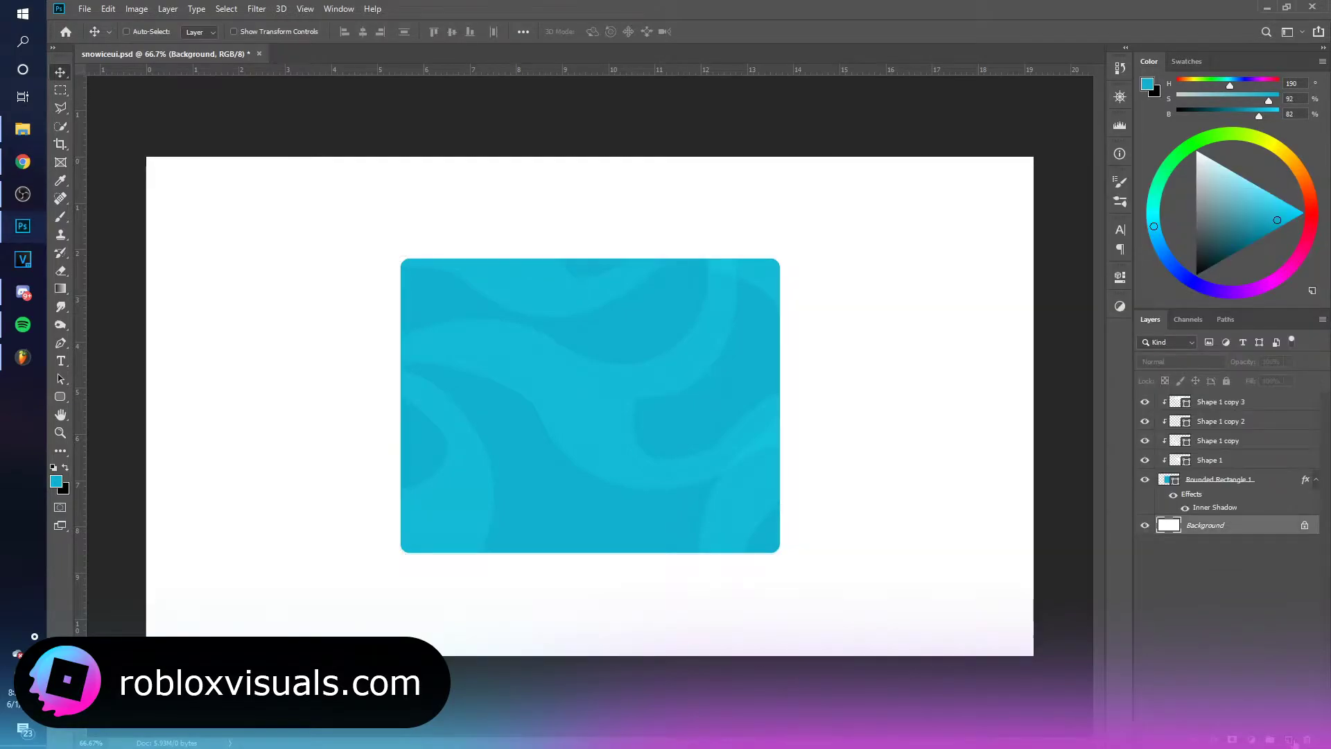
Add a new layer directly above the background and fill it with near-black (H 0, S 0, B 8).
{"action": "left_click", "coordinate": [1289, 740]}
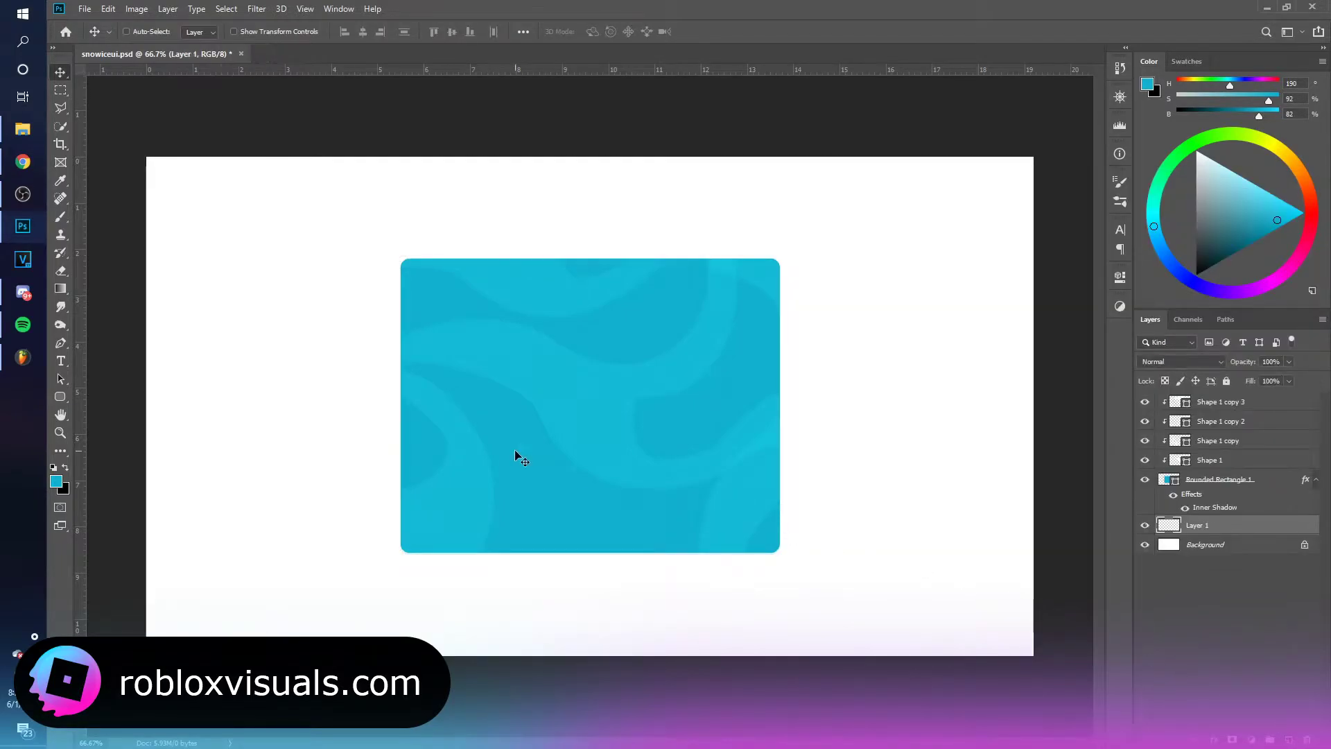
{"action": "left_click", "coordinate": [53, 468]}
{"action": "left_click", "coordinate": [56, 482]}
{"action": "left_click_drag", "start_coordinate": [882, 563], "coordinate": [864, 568]}
{"action": "left_click", "coordinate": [1186, 398]}
{"action": "key", "text": "v"}
{"action": "key", "text": "alt+BackSpace"}
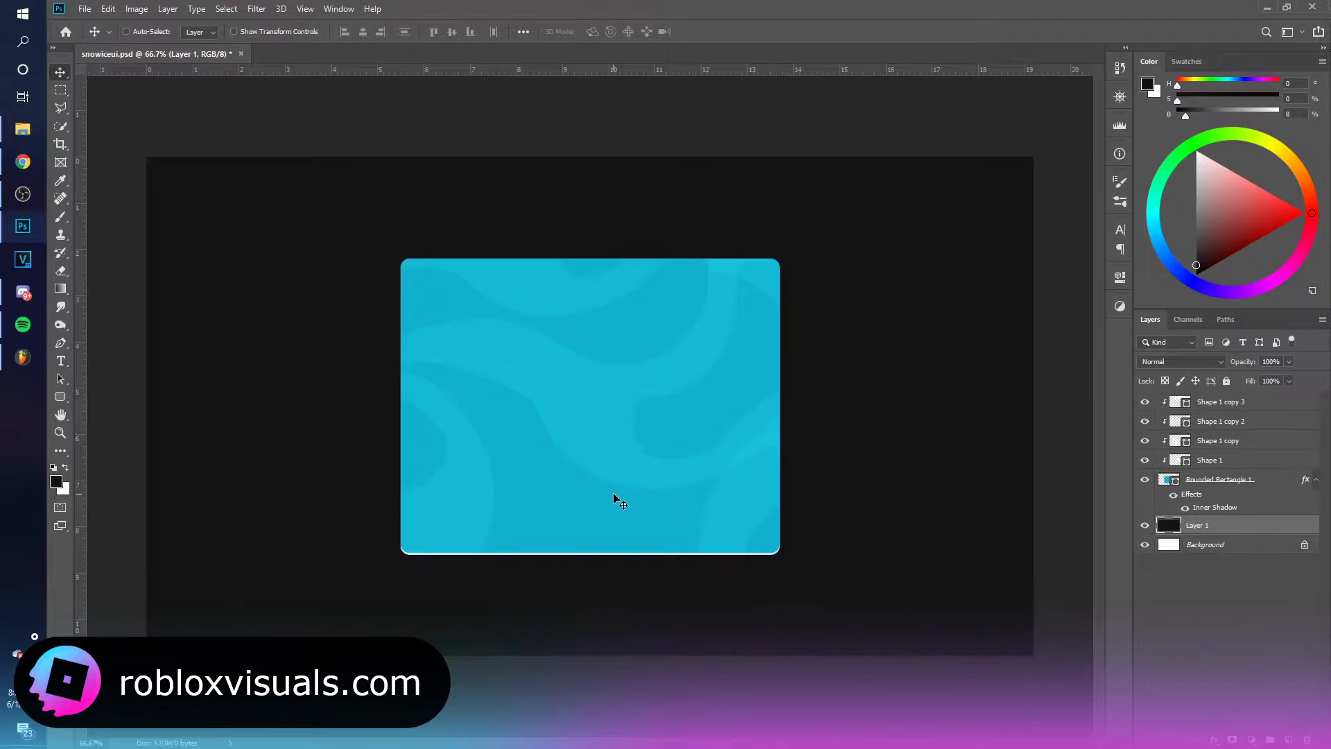
Add a black-to-white Gradient Overlay effect to the rounded rectangle and set its opacity to 50%.
{"action": "left_click", "coordinate": [1217, 403]}
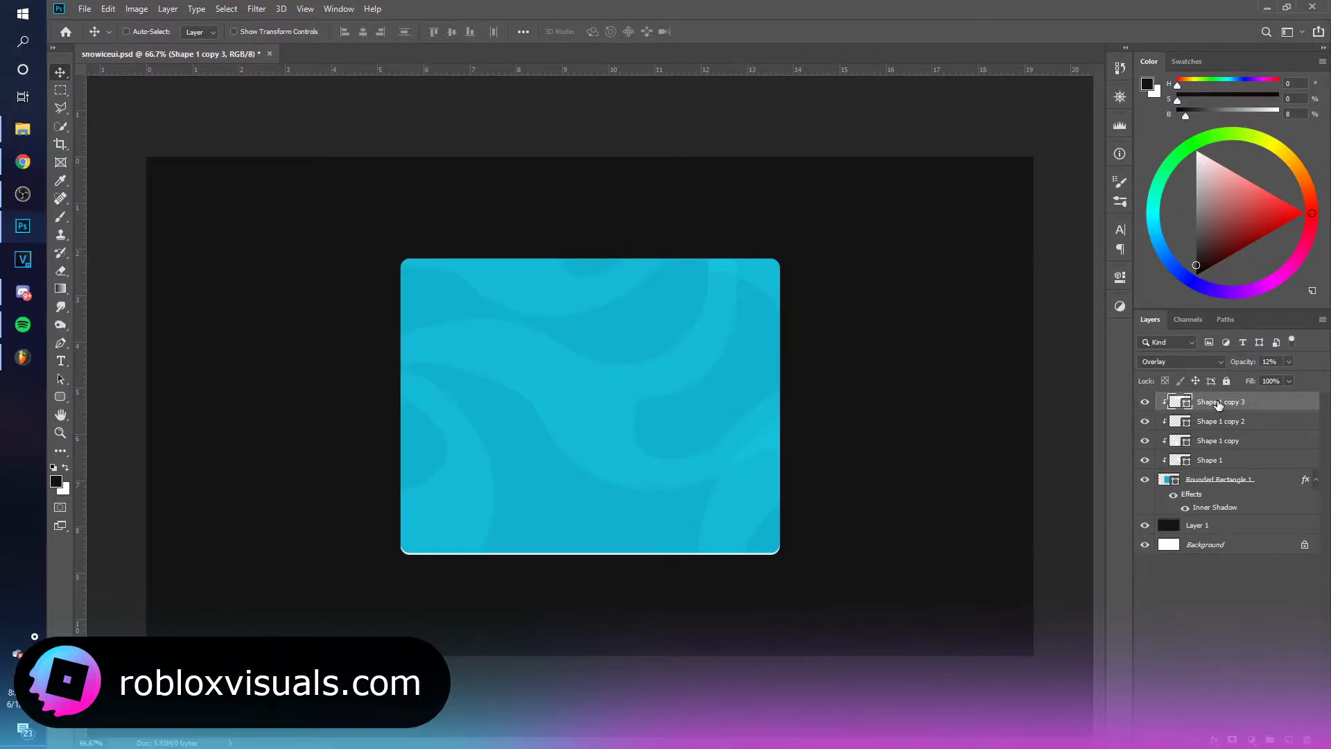
{"action": "left_click", "coordinate": [1279, 483]}
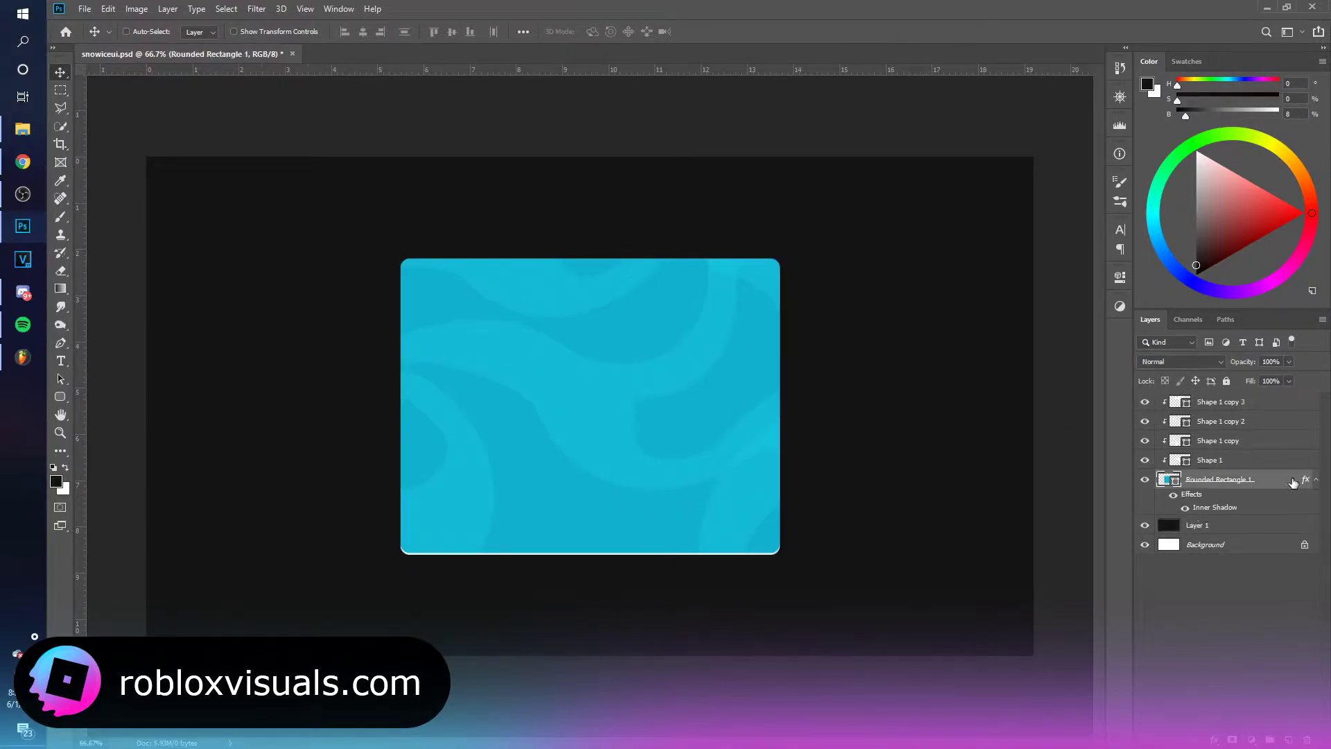
{"action": "right_click", "coordinate": [1280, 483]}
{"action": "left_click", "coordinate": [1178, 183]}
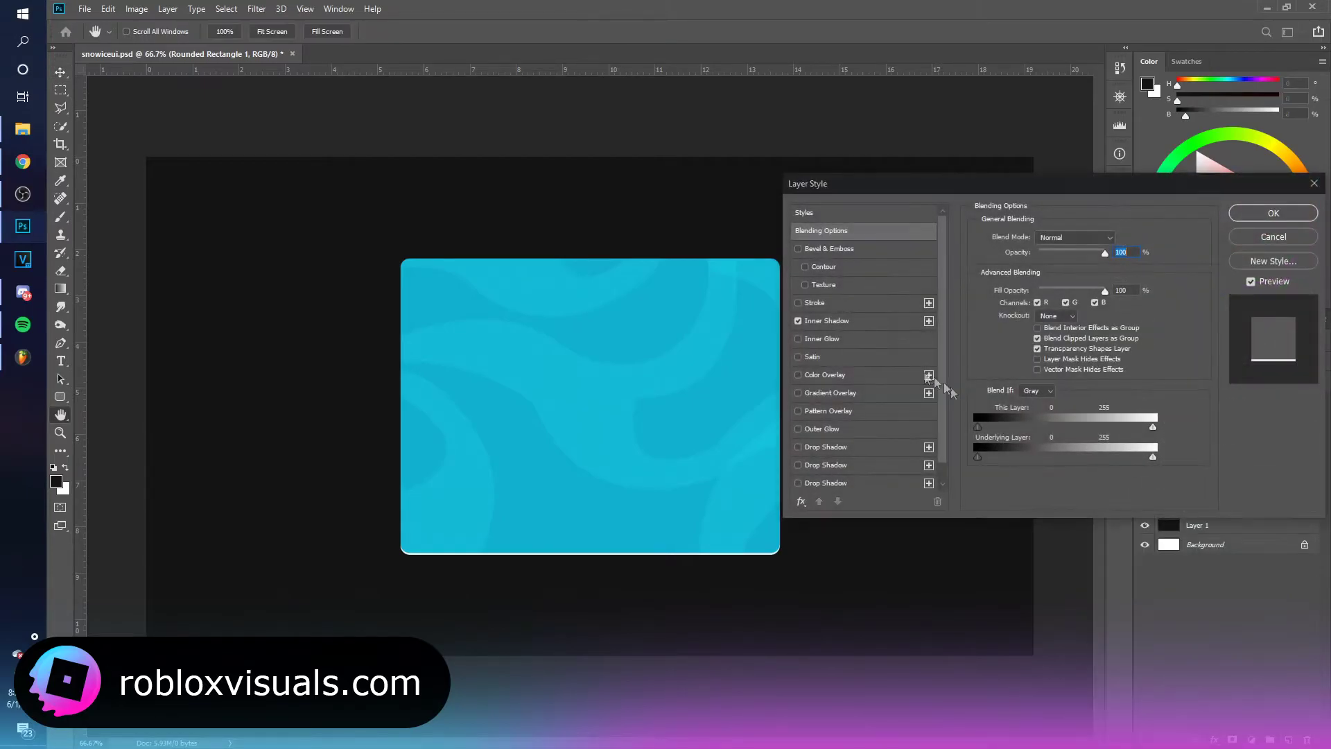
{"action": "left_click", "coordinate": [831, 393]}
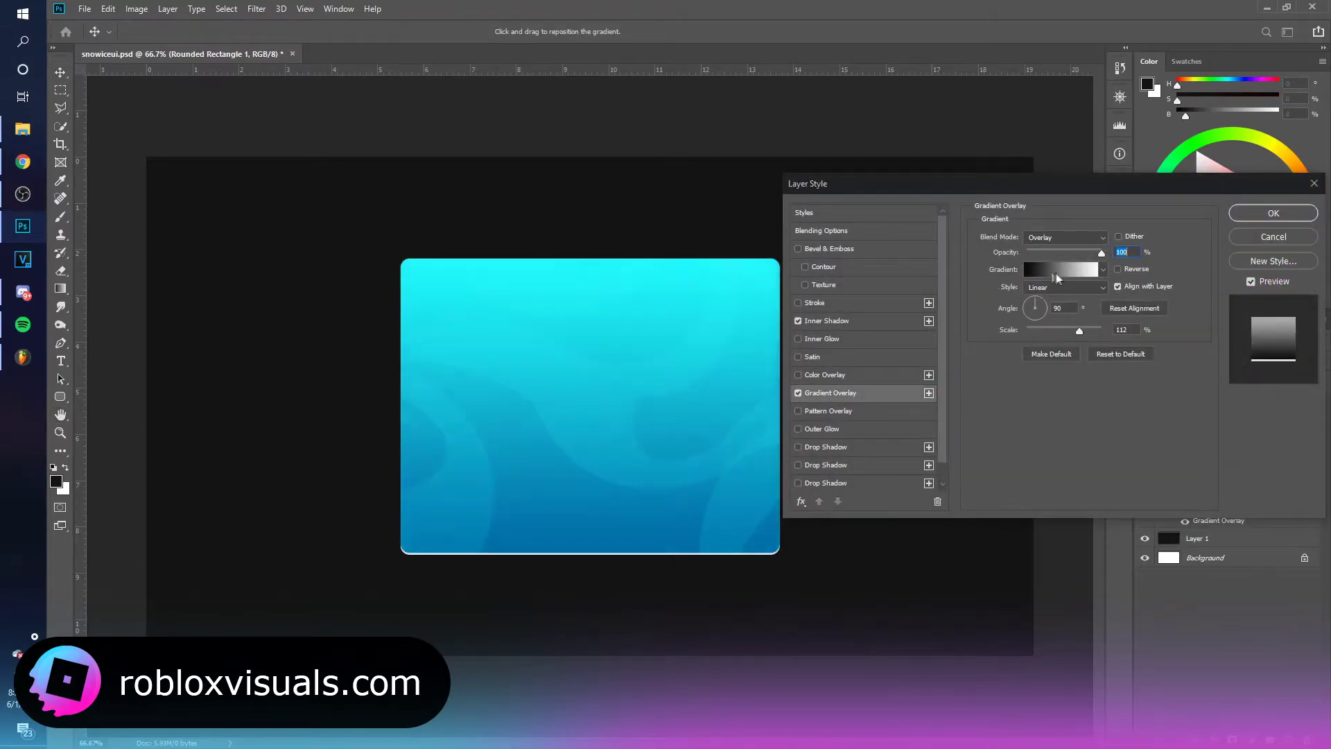
{"action": "left_click", "coordinate": [1063, 255]}
{"action": "left_click", "coordinate": [1226, 218]}
{"action": "left_click_drag", "start_coordinate": [1102, 252], "coordinate": [1060, 247]}
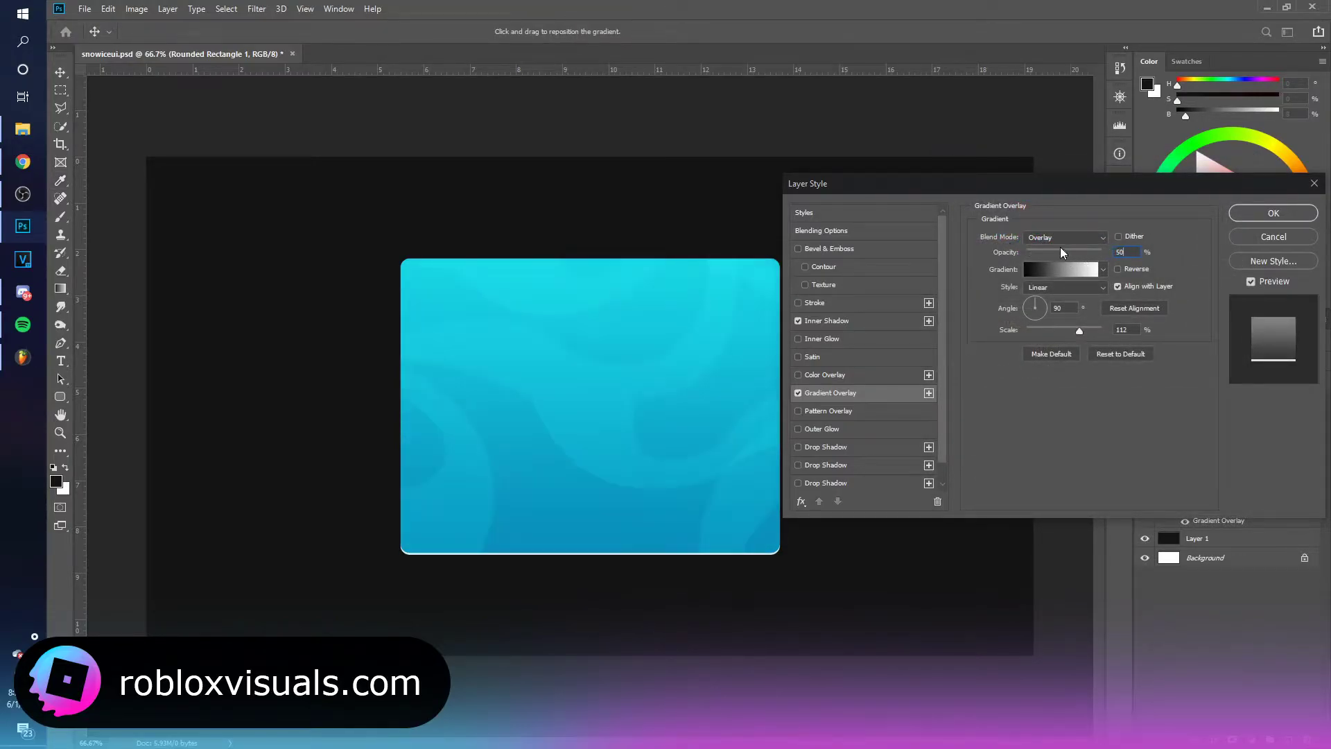
{"action": "key", "text": "Return"}
{"action": "left_click", "coordinate": [1317, 483]}
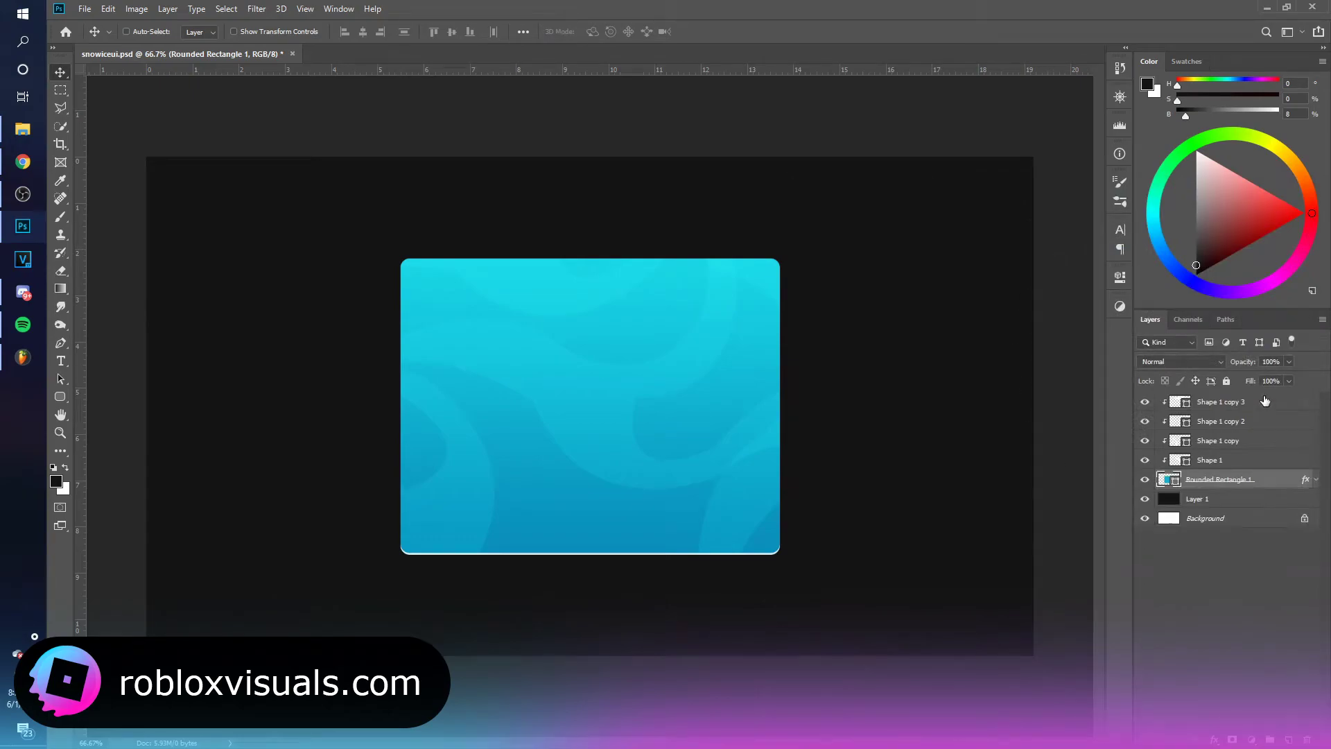
Add a new layer above all shapes and trace a snow cap's dripping inner edge along the rectangle's top with the Pen tool.
{"action": "left_click", "coordinate": [1263, 402]}
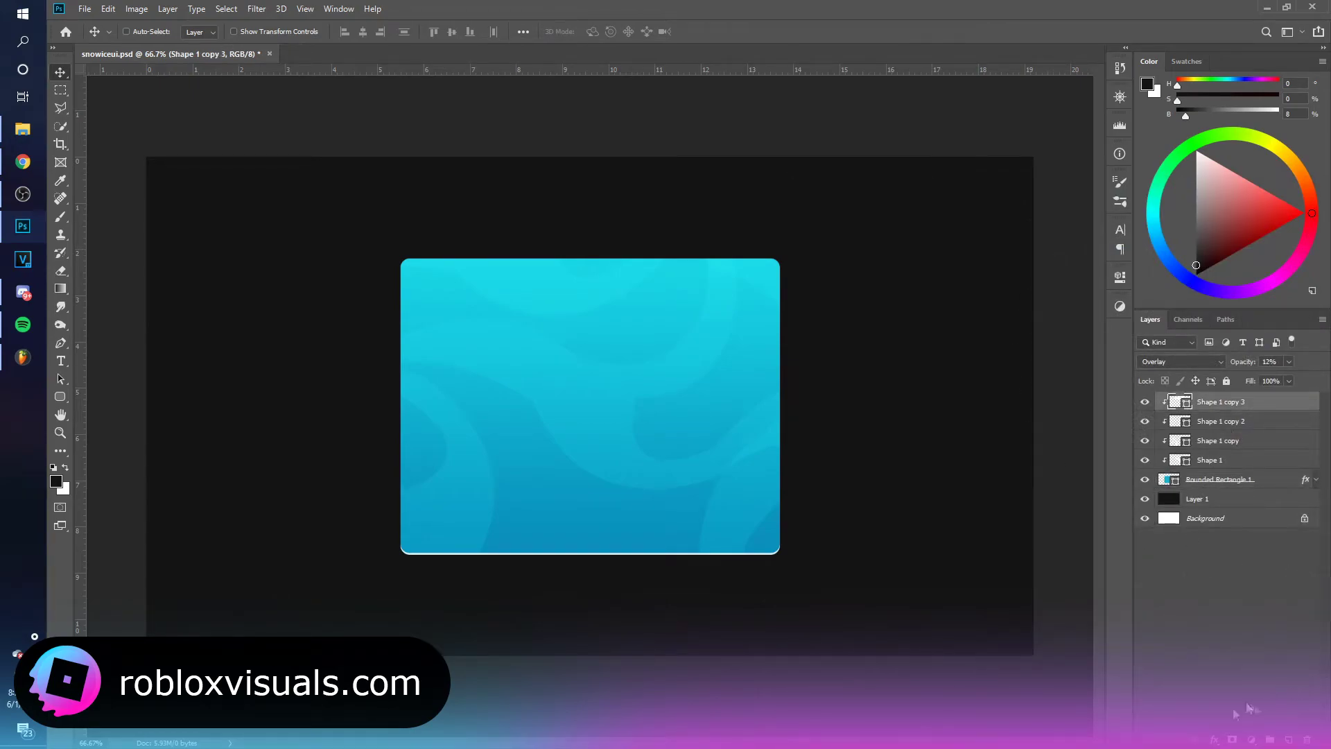
{"action": "left_click", "coordinate": [1288, 739]}
{"action": "left_click", "coordinate": [60, 343]}
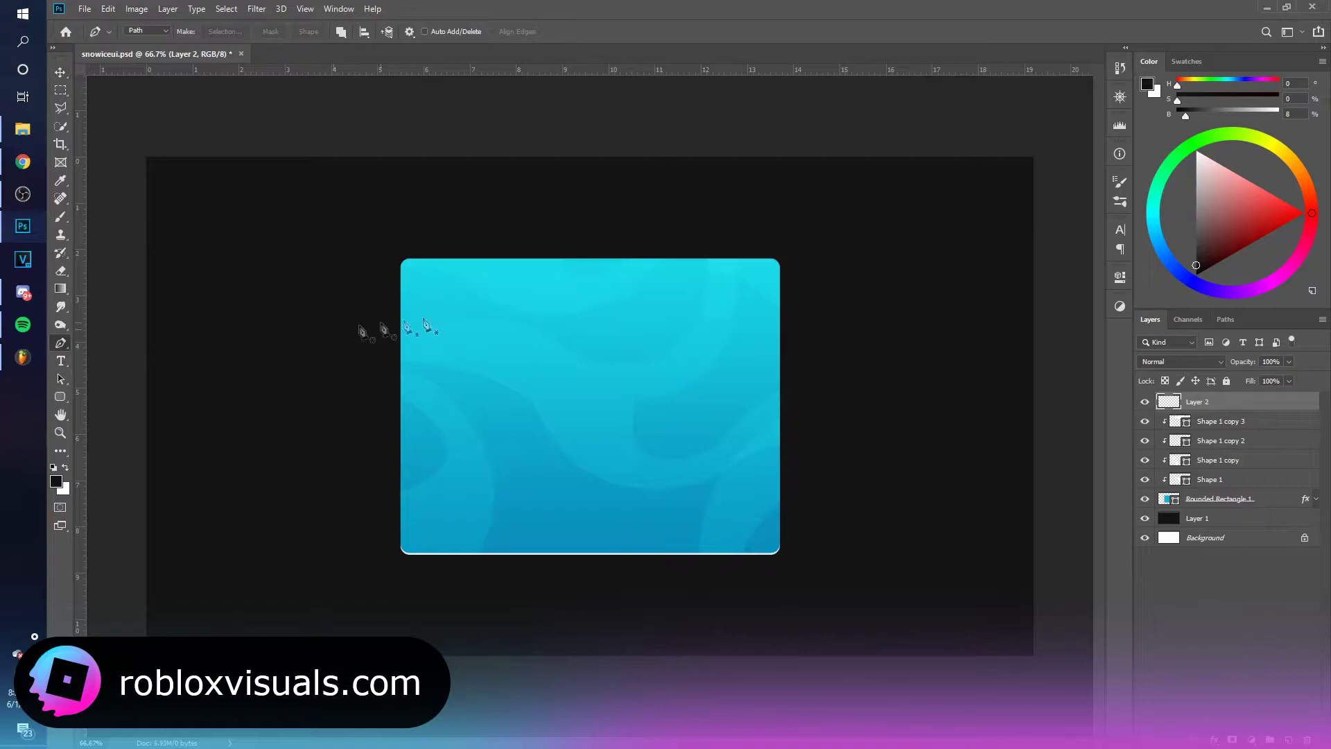
{"action": "key", "text": "ctrl+plus"}
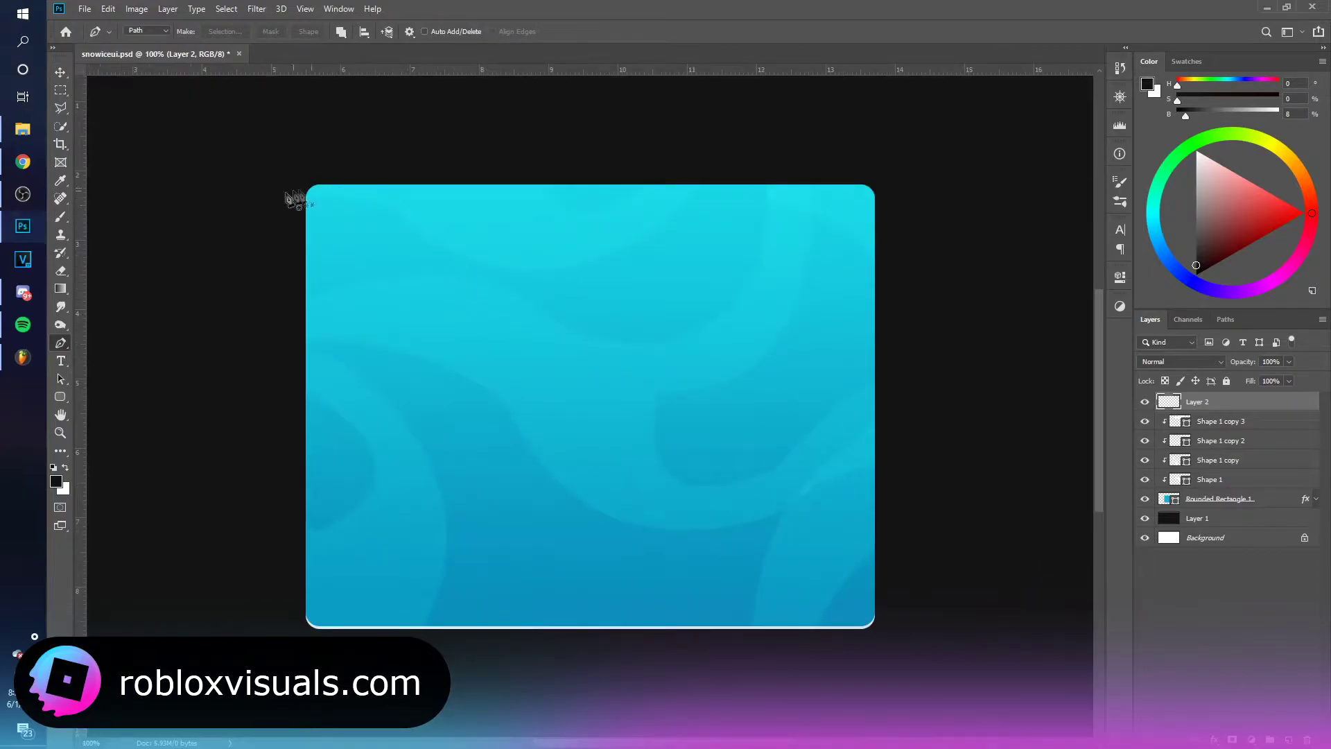
{"action": "left_click", "coordinate": [301, 313]}
{"action": "left_click_drag", "start_coordinate": [318, 324], "coordinate": [324, 322]}
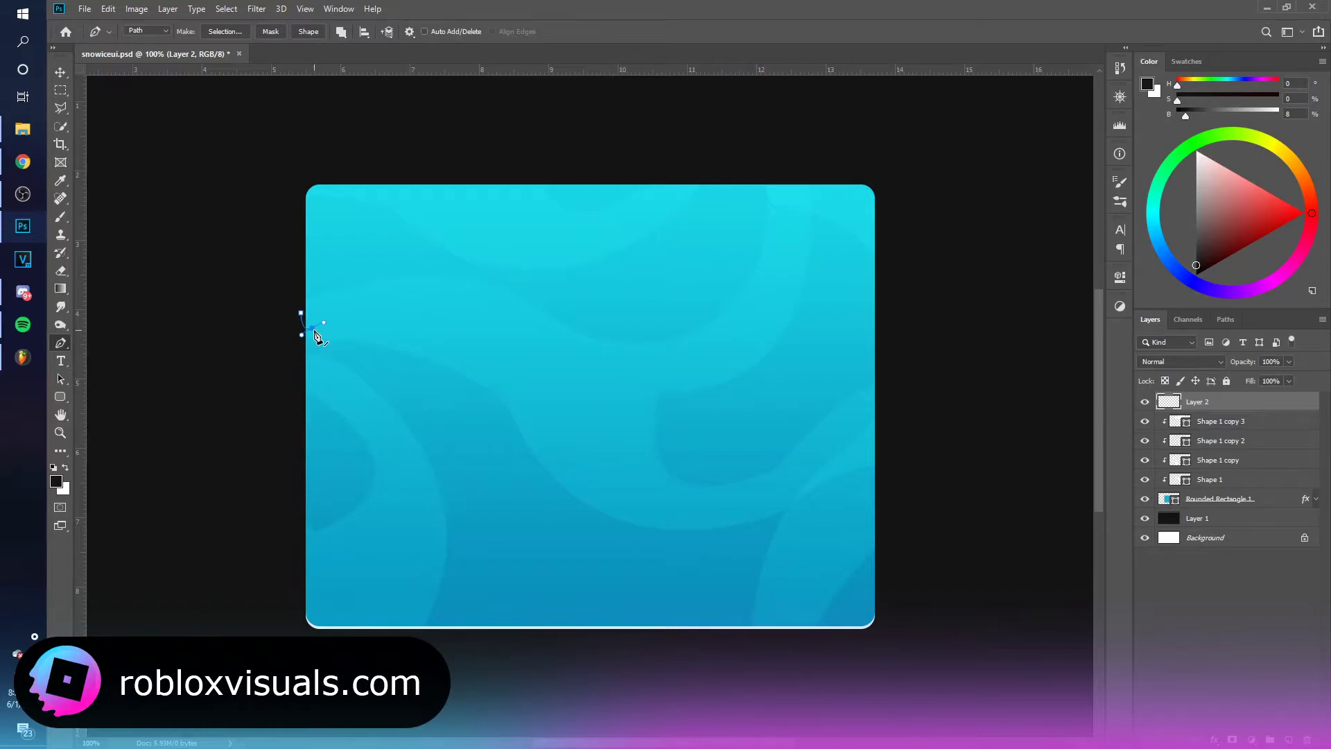
{"action": "left_click", "coordinate": [325, 294]}
{"action": "left_click_drag", "start_coordinate": [430, 195], "coordinate": [450, 205]}
{"action": "left_click_drag", "start_coordinate": [494, 214], "coordinate": [502, 208]}
{"action": "left_click_drag", "start_coordinate": [604, 197], "coordinate": [621, 204]}
{"action": "left_click_drag", "start_coordinate": [648, 210], "coordinate": [860, 202]}
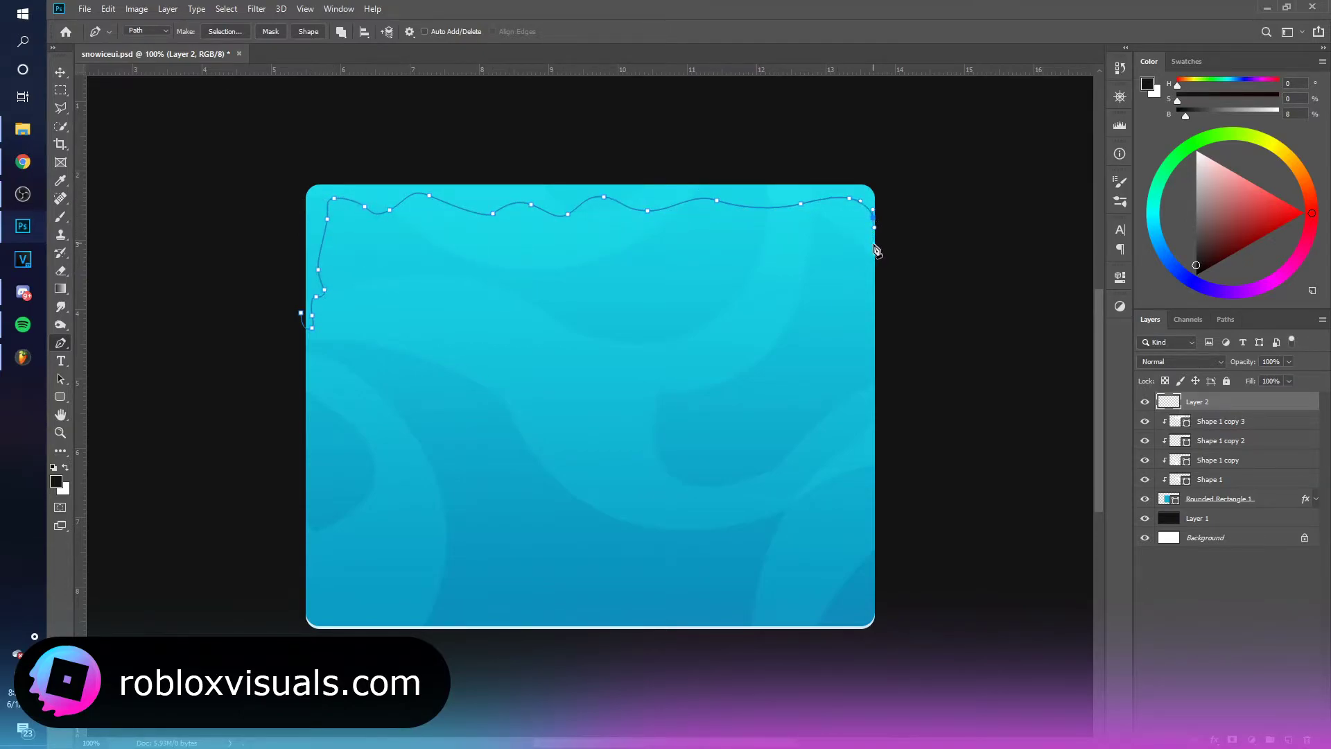
Continue the snow cap path around the icicle at the rectangle's upper-right corner and back over the top edge to close the outline.
{"action": "left_click_drag", "start_coordinate": [875, 251], "coordinate": [875, 257]}
{"action": "left_click_drag", "start_coordinate": [873, 270], "coordinate": [876, 272]}
{"action": "left_click_drag", "start_coordinate": [882, 279], "coordinate": [888, 297]}
{"action": "left_click_drag", "start_coordinate": [891, 288], "coordinate": [890, 286]}
{"action": "left_click_drag", "start_coordinate": [891, 272], "coordinate": [890, 229]}
{"action": "left_click_drag", "start_coordinate": [886, 220], "coordinate": [886, 215]}
{"action": "left_click_drag", "start_coordinate": [889, 207], "coordinate": [888, 201]}
{"action": "left_click_drag", "start_coordinate": [879, 189], "coordinate": [882, 183]}
{"action": "left_click_drag", "start_coordinate": [875, 168], "coordinate": [789, 165]}
{"action": "left_click_drag", "start_coordinate": [720, 166], "coordinate": [681, 164]}
{"action": "left_click_drag", "start_coordinate": [588, 165], "coordinate": [554, 169]}
{"action": "left_click", "coordinate": [312, 326]}
Convert the closed snow path to a shape filled with light ice blue (#aeeafc).
{"action": "left_click", "coordinate": [308, 31]}
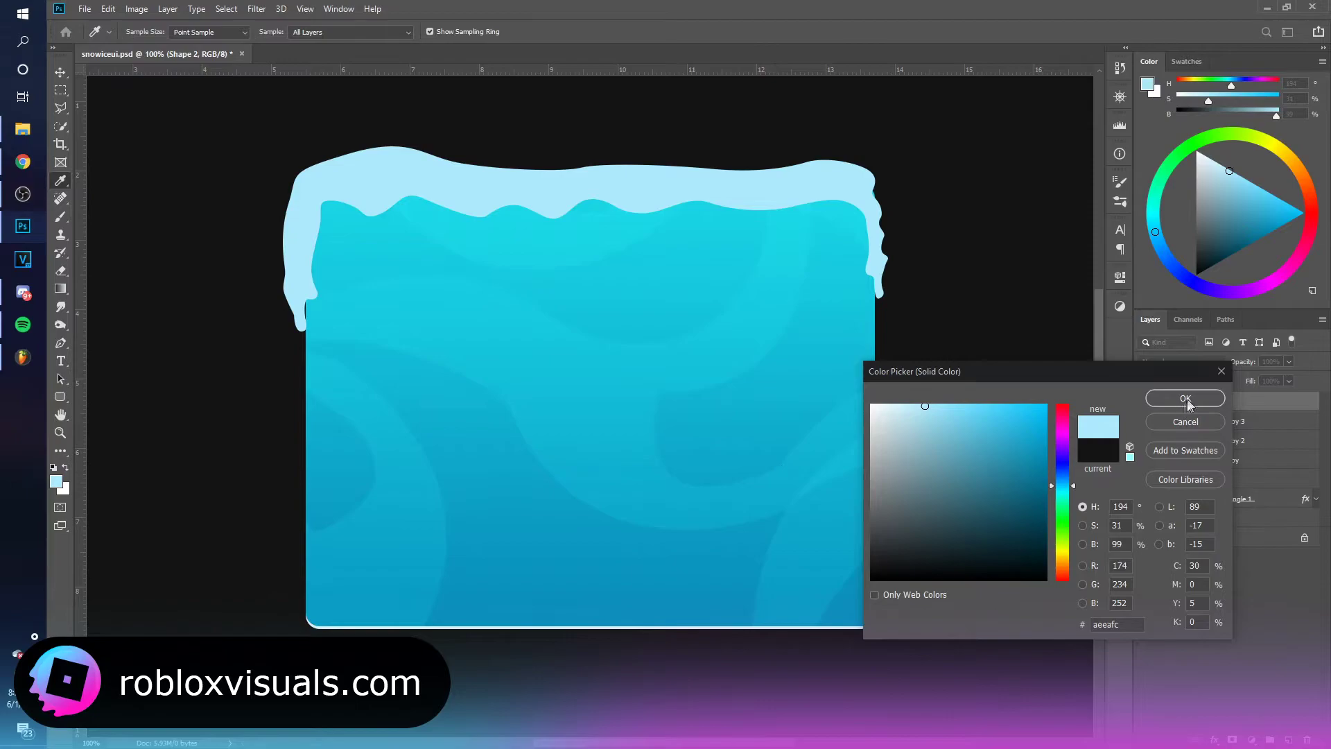
{"action": "left_click", "coordinate": [1189, 405]}
{"action": "key", "text": "v"}
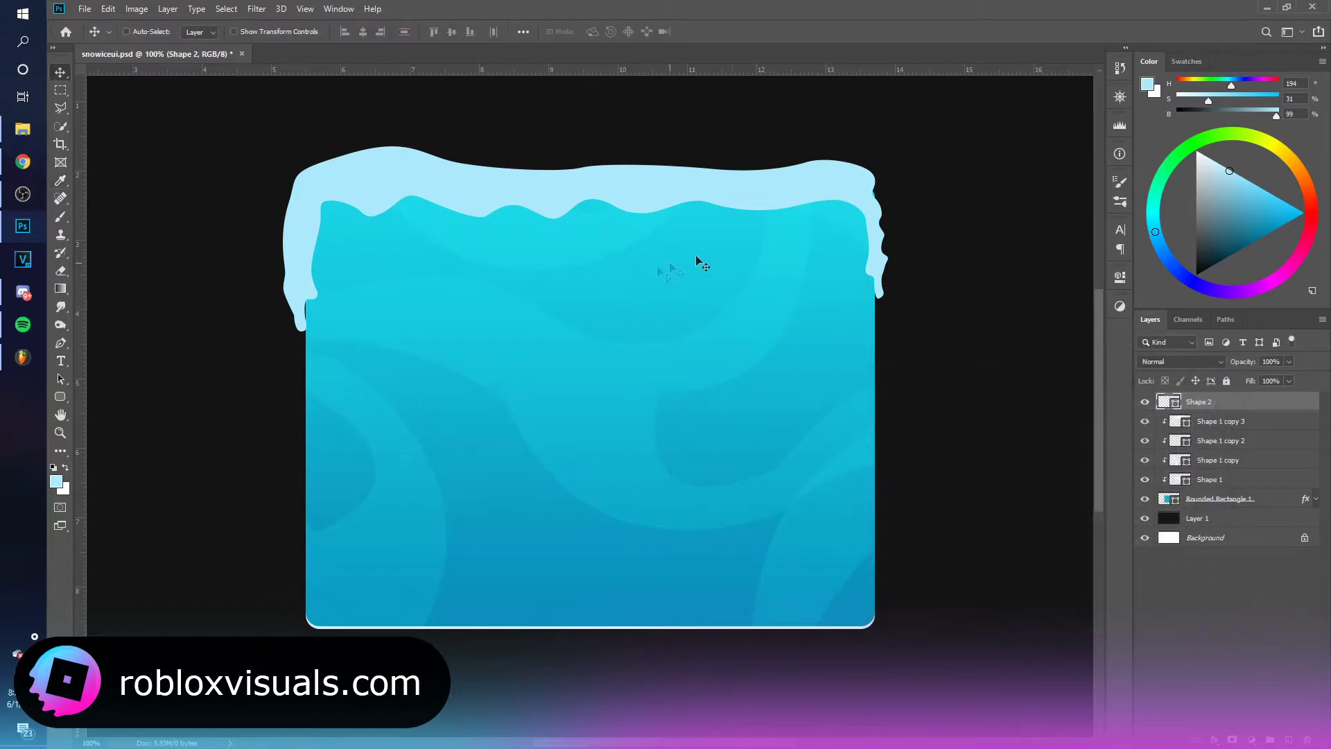
Move the snow cap slightly upward and narrow it a little from its left edge.
{"action": "left_click_drag", "start_coordinate": [751, 243], "coordinate": [752, 255]}
{"action": "key", "text": "ctrl+z"}
{"action": "key", "text": "ctrl+t"}
{"action": "left_click_drag", "start_coordinate": [286, 240], "coordinate": [292, 241]}
{"action": "key", "text": "Return"}
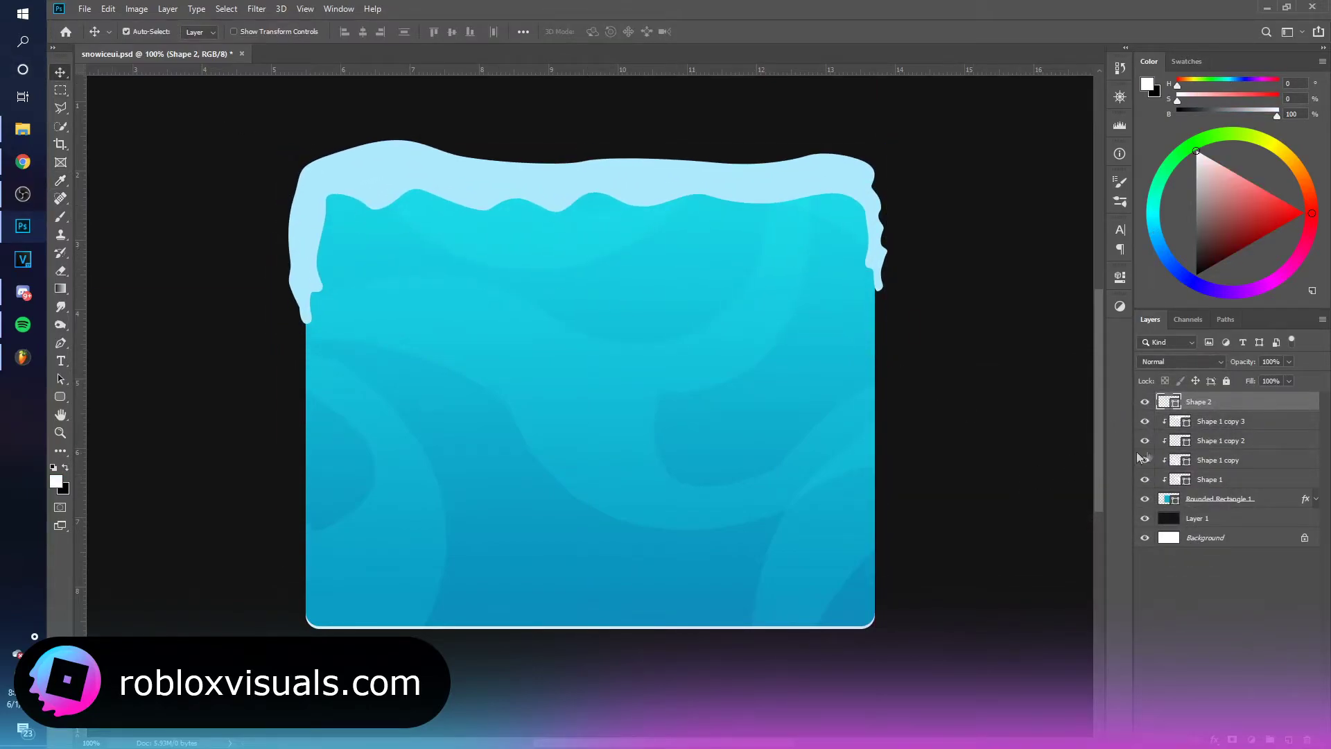
Duplicate the snow cap shape, group the copy and merge it into a pixel layer.
{"action": "key", "text": "ctrl+j"}
{"action": "right_click", "coordinate": [1242, 405]}
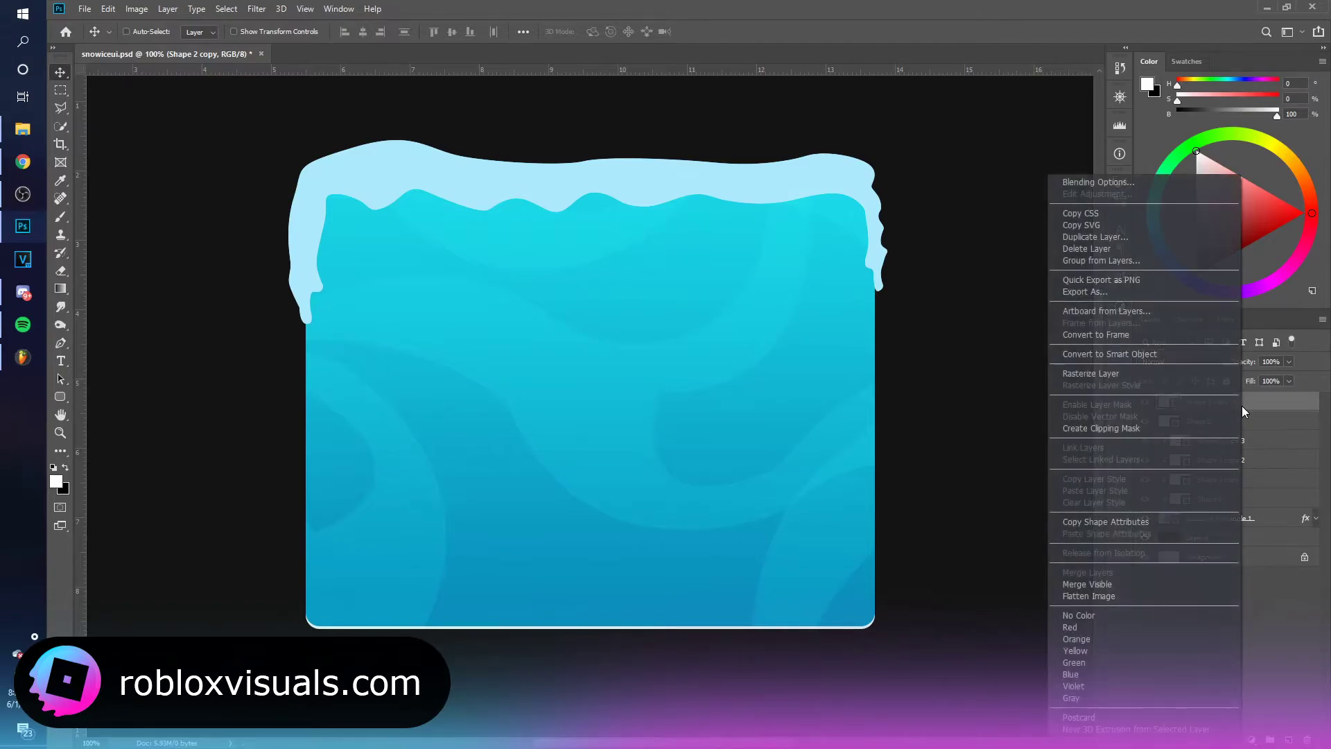
{"action": "left_click", "coordinate": [1194, 374]}
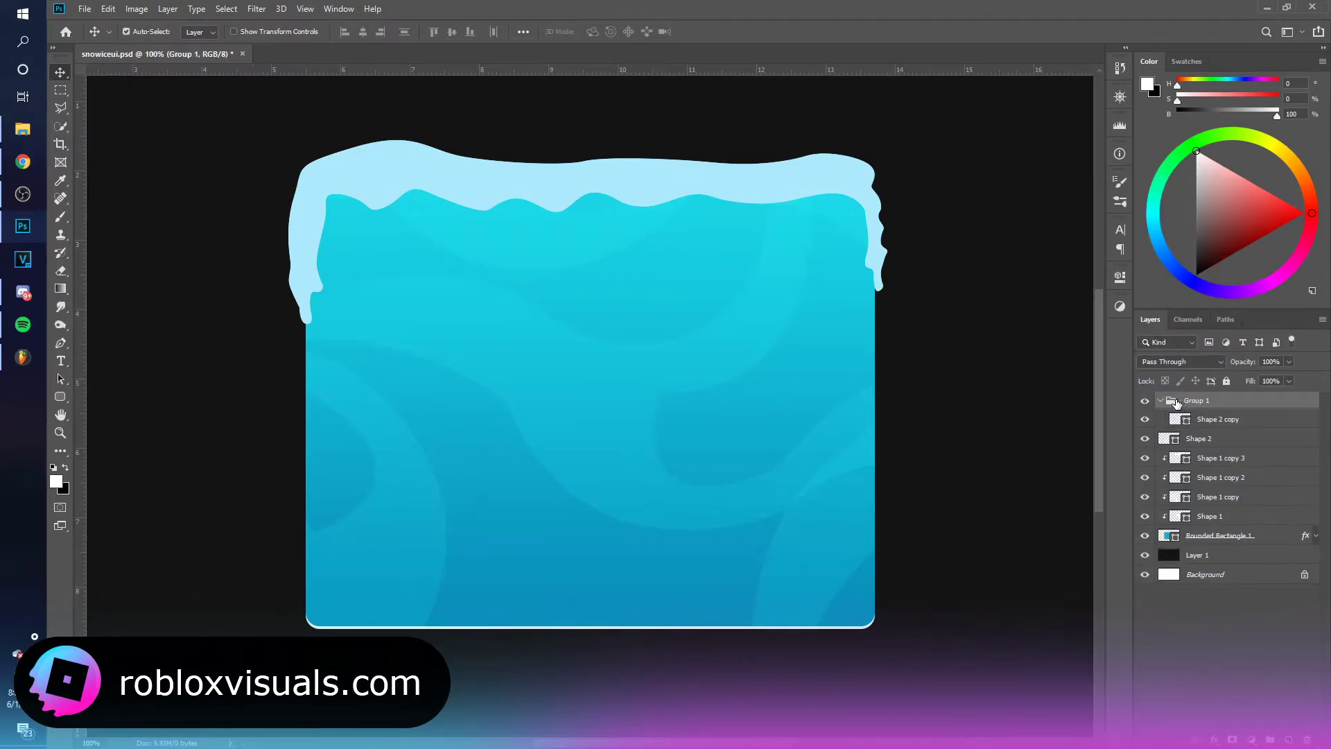
{"action": "key", "text": "ctrl+g"}
{"action": "left_click_drag", "start_coordinate": [843, 336], "coordinate": [902, 427]}
{"action": "key", "text": "ctrl+z"}
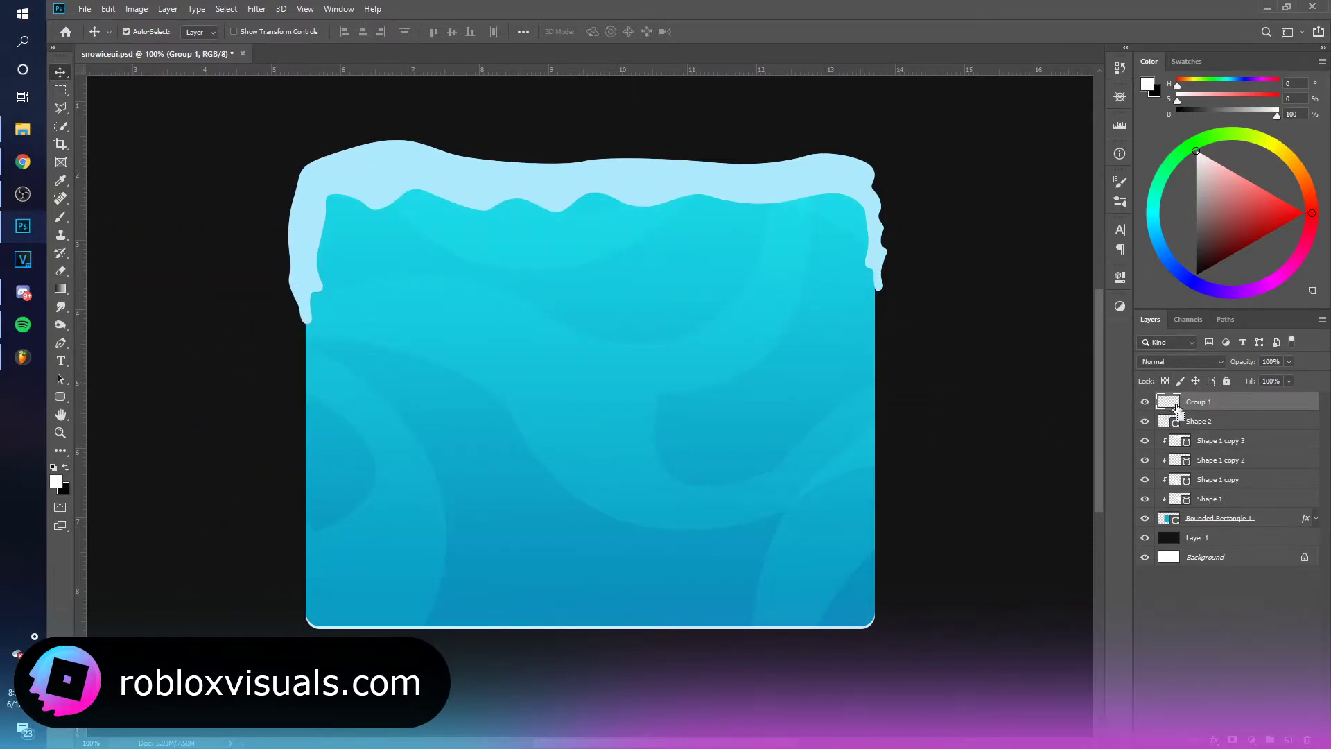
Load the merged snow copy's outline as a selection and contract it by 10 pixels.
{"action": "left_click", "coordinate": [1166, 409], "text": "ctrl"}
{"action": "left_click", "coordinate": [226, 8]}
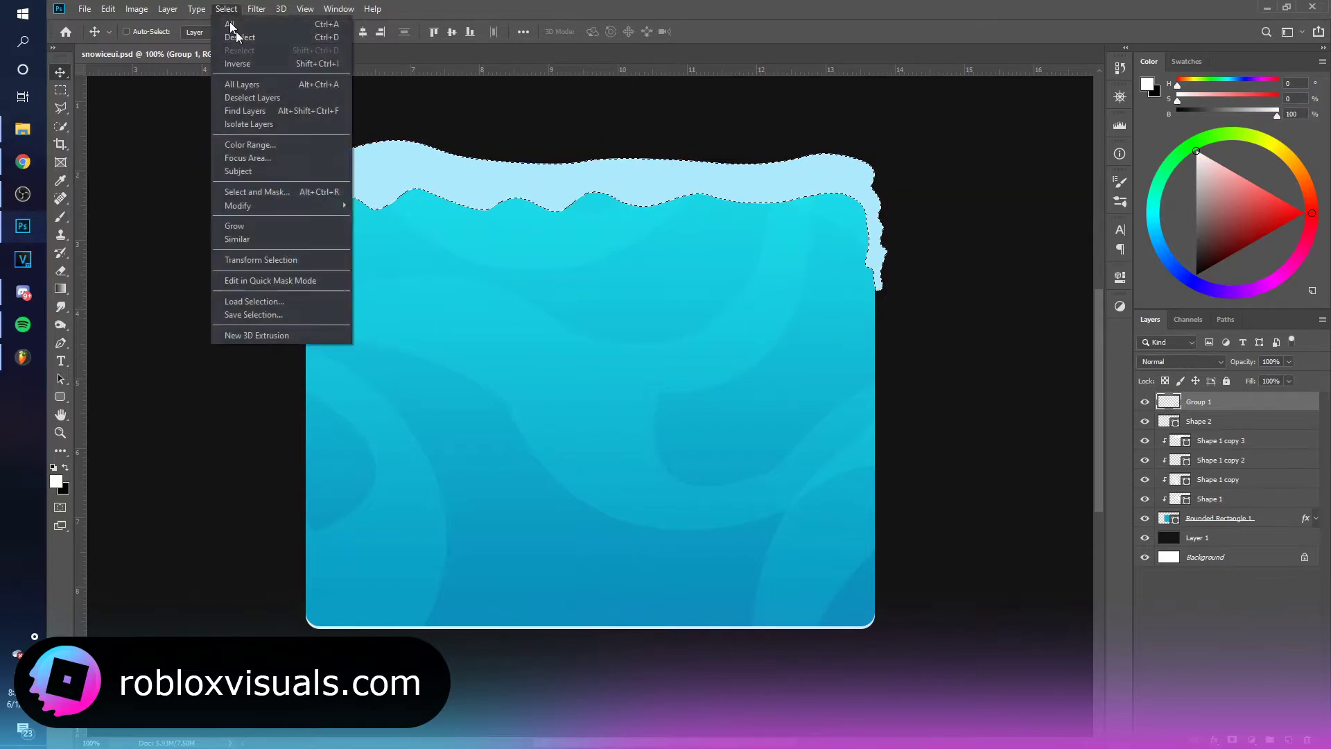
{"action": "mouse_move", "coordinate": [332, 208]}
{"action": "left_click", "coordinate": [418, 242]}
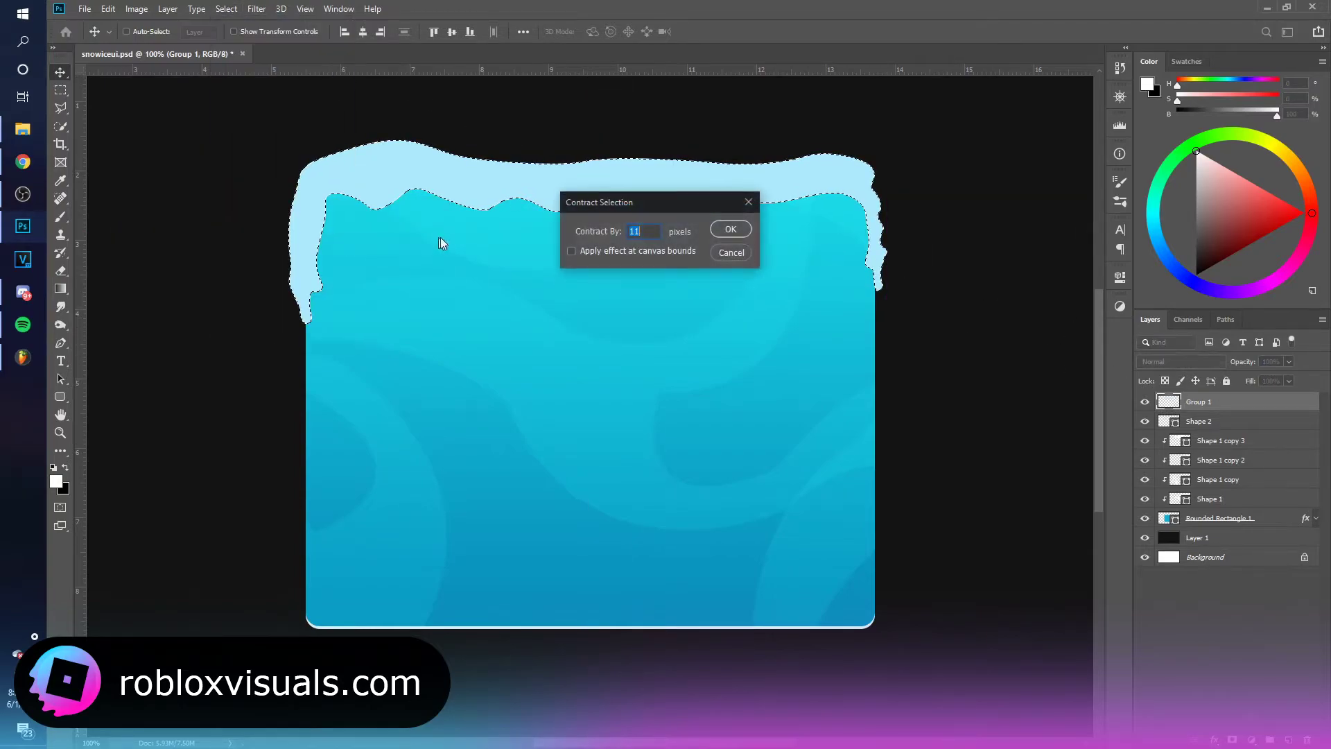
{"action": "type", "text": "10"}
{"action": "key", "text": "Return"}
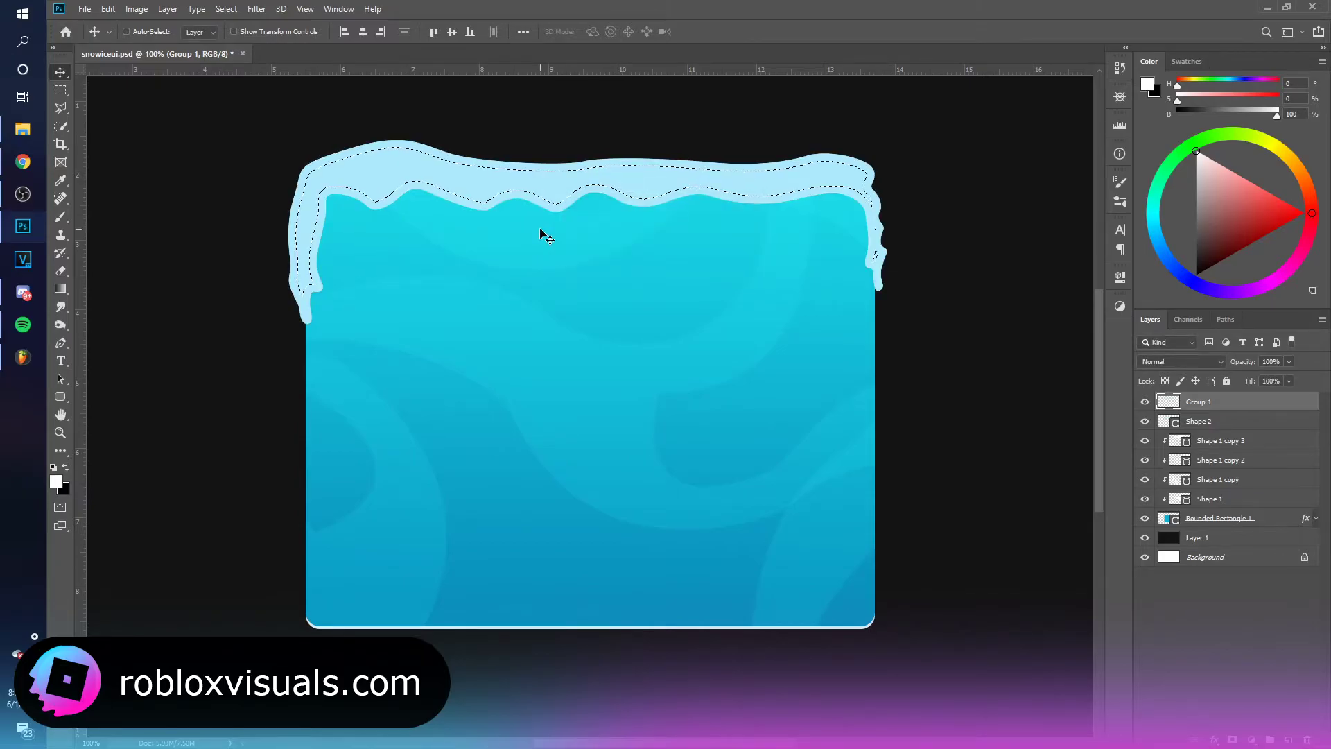
Invert the contracted selection, delete the outer margin of the snow copy, and deselect.
{"action": "left_click", "coordinate": [61, 90]}
{"action": "right_click", "coordinate": [622, 210]}
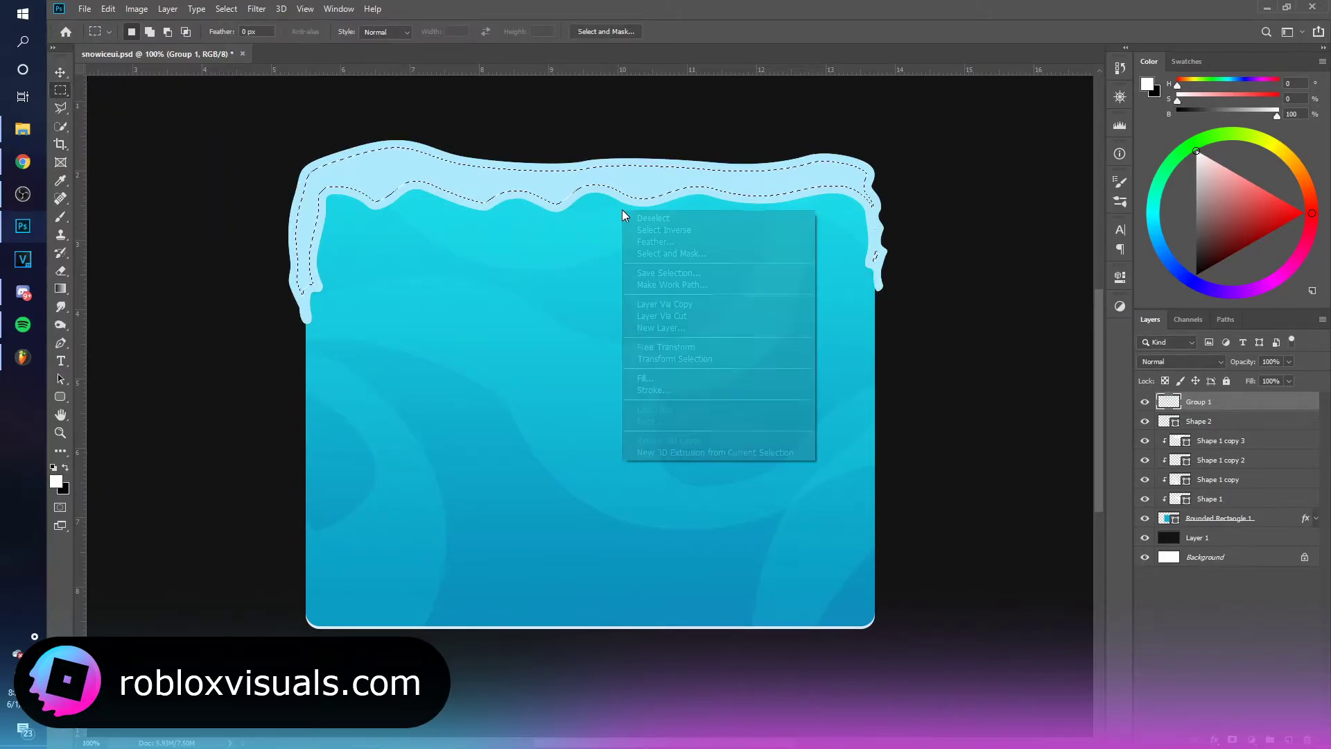
{"action": "left_click", "coordinate": [714, 232]}
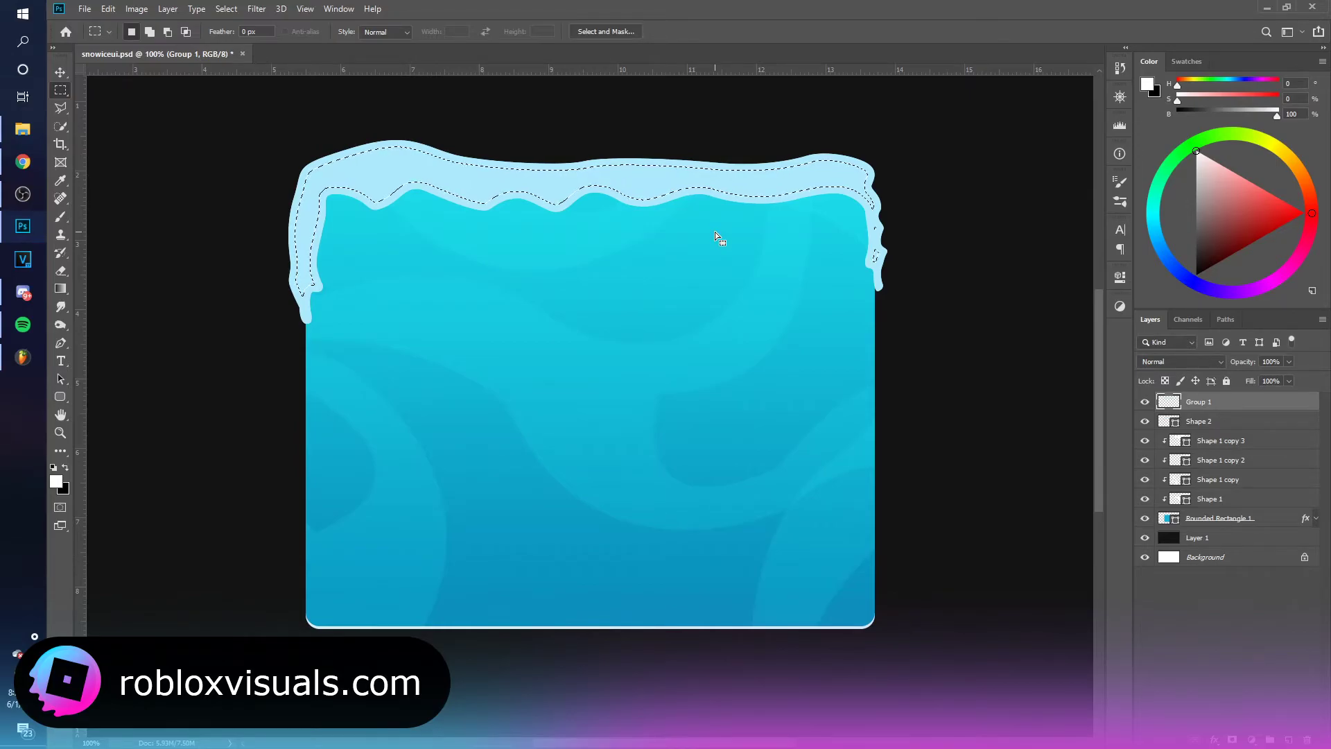
{"action": "key", "text": "ctrl+d"}
{"action": "key", "text": "v"}
Add a Color Overlay in paler ice blue (#c4f1ff) to the inner snow layer and collapse its effects list.
{"action": "double_click", "coordinate": [1248, 402]}
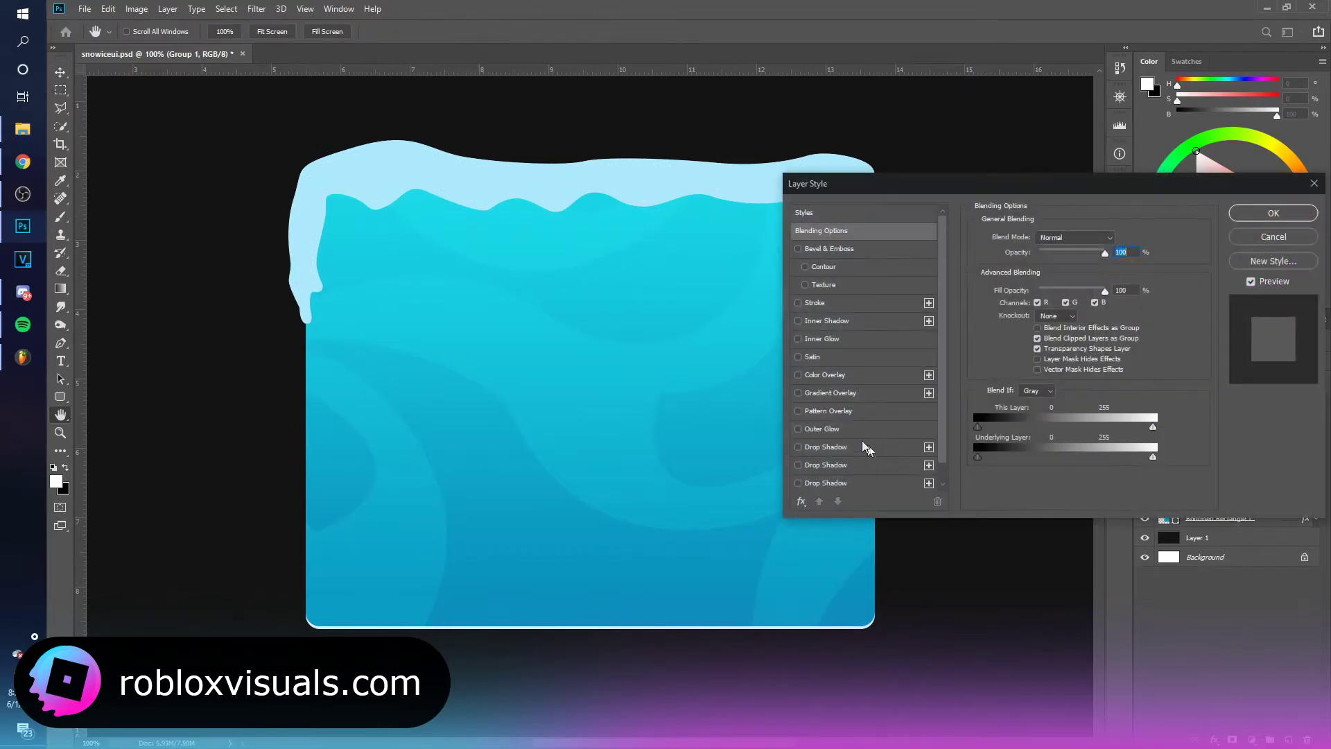
{"action": "left_click", "coordinate": [823, 378]}
{"action": "left_click", "coordinate": [1118, 238]}
{"action": "left_click", "coordinate": [759, 158]}
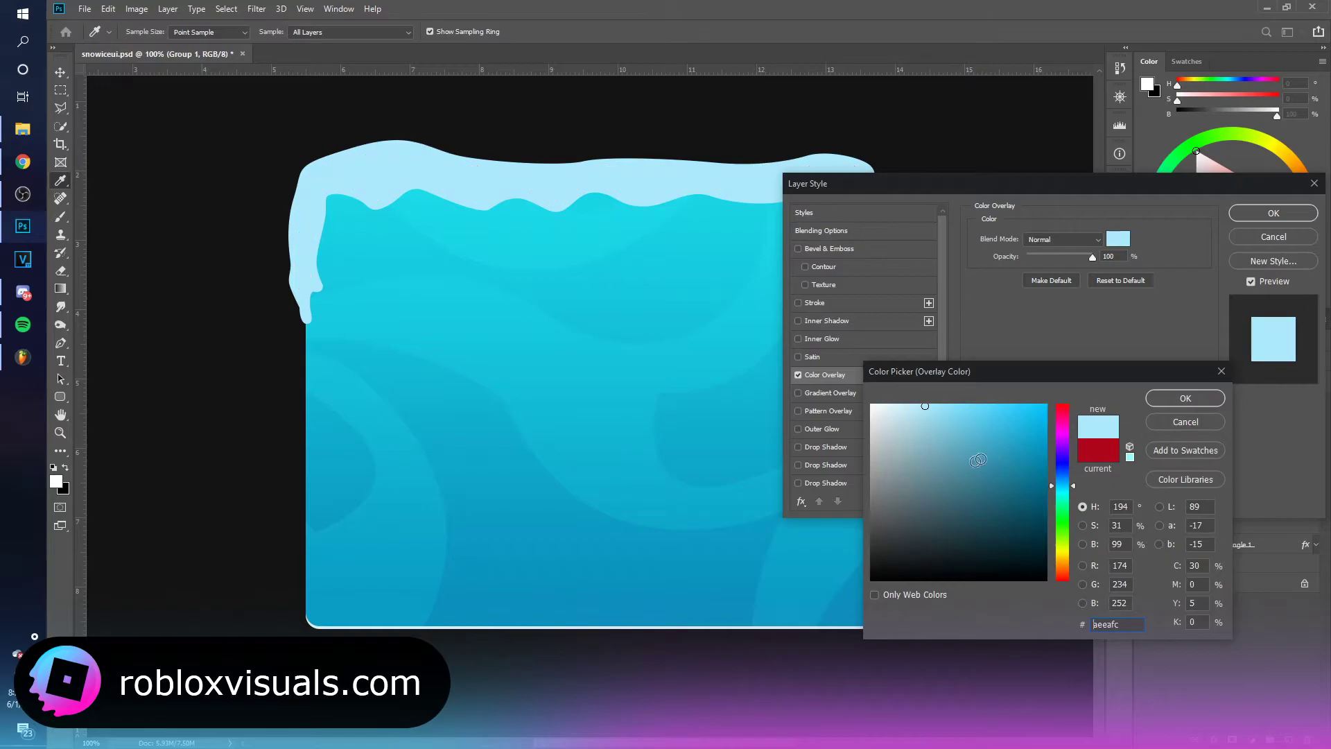
{"action": "left_click_drag", "start_coordinate": [925, 406], "coordinate": [912, 404]}
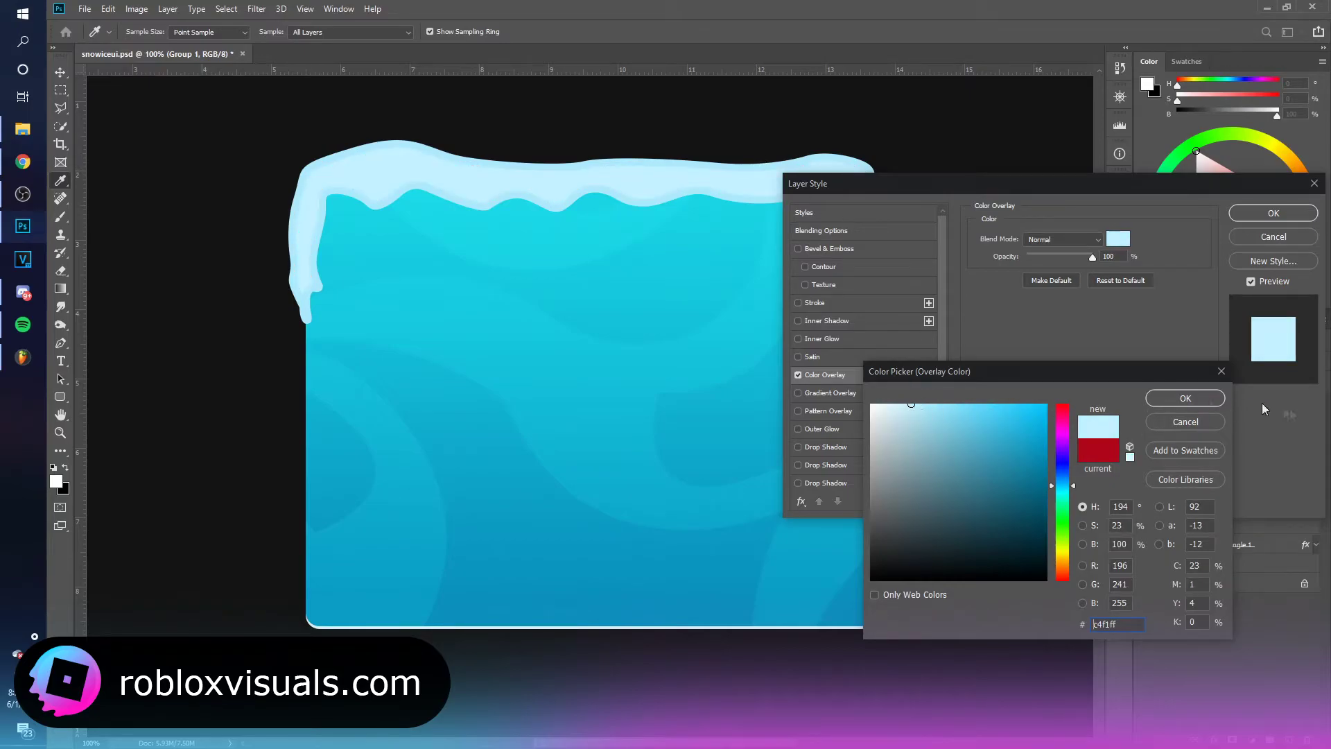
{"action": "left_click", "coordinate": [1186, 398]}
{"action": "left_click", "coordinate": [1274, 213]}
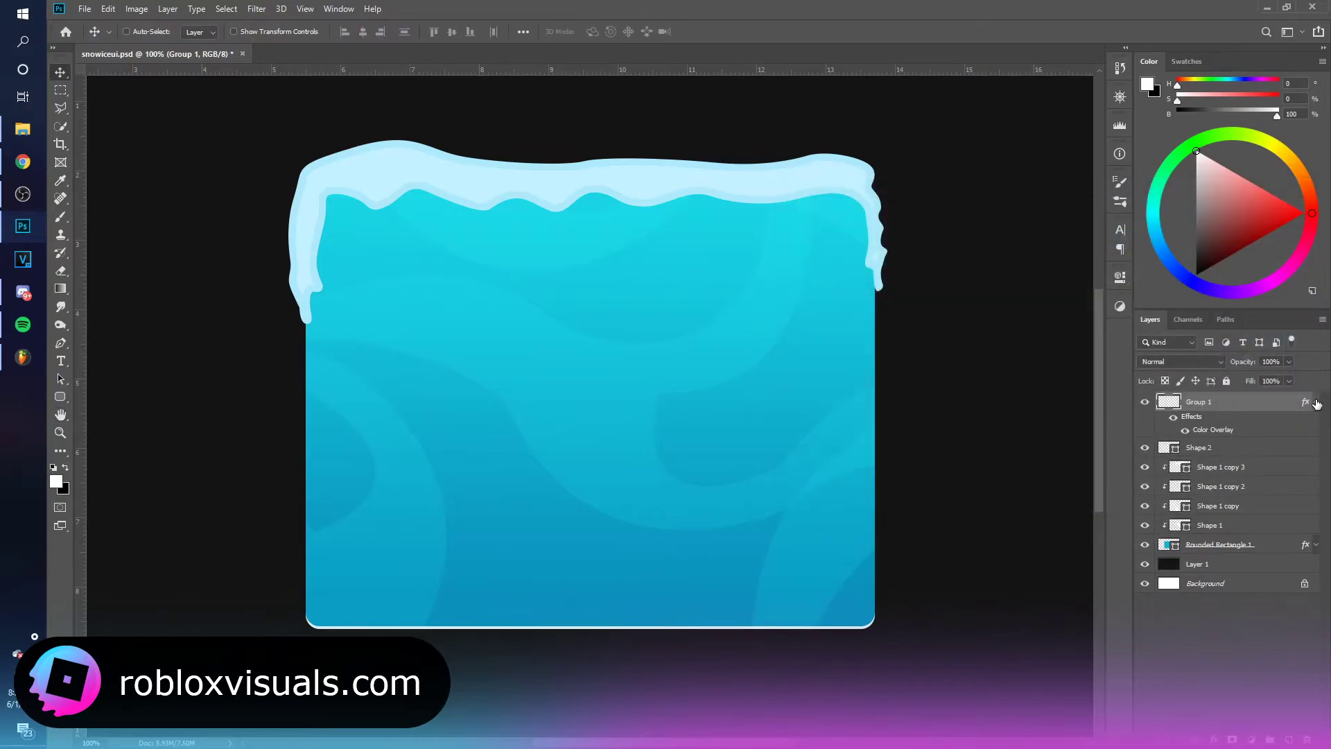
{"action": "left_click", "coordinate": [1316, 402]}
Duplicate the inner snow layer, group the copy and merge it into its own pixel layer.
{"action": "key", "text": "ctrl+j"}
{"action": "key", "text": "ctrl+g"}
{"action": "key", "text": "ctrl+e"}
Load the second snow copy's outline as a selection and contract it by 6 pixels.
{"action": "left_click", "coordinate": [1169, 404], "text": "ctrl"}
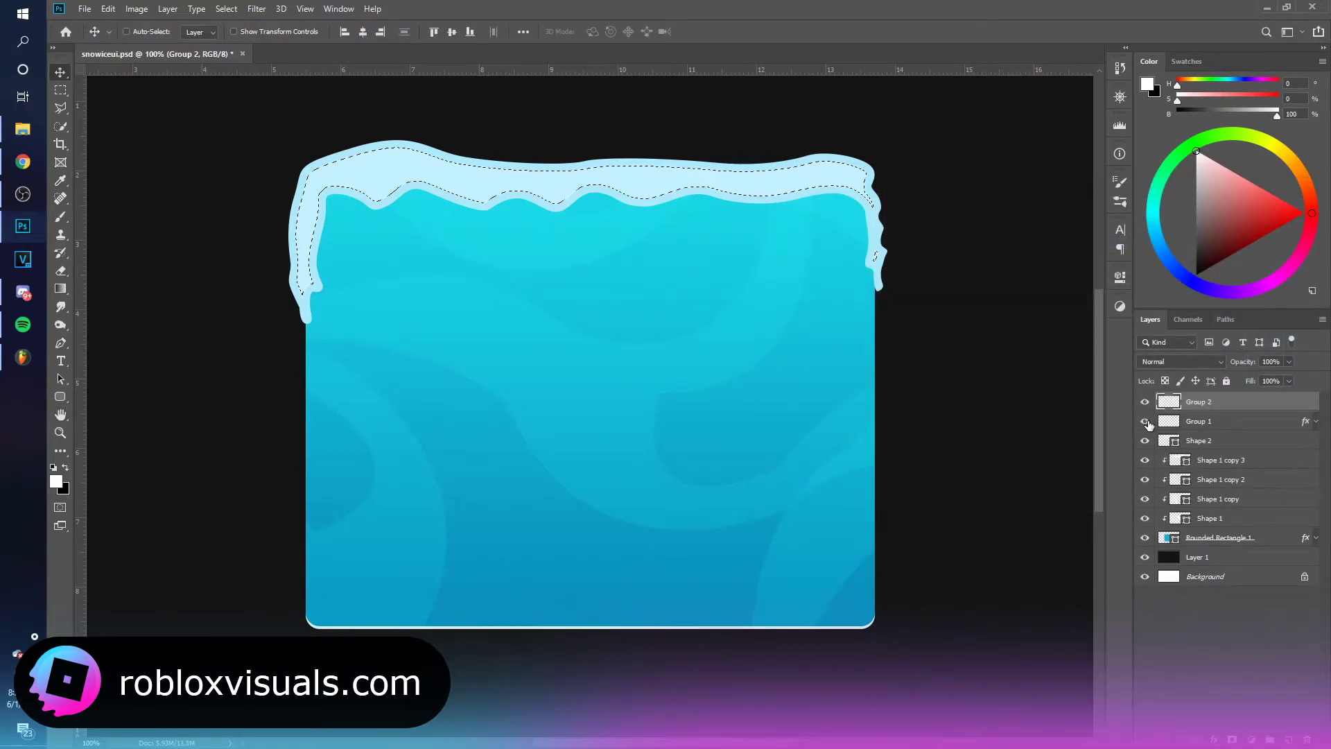
{"action": "left_click", "coordinate": [226, 8]}
{"action": "mouse_move", "coordinate": [335, 205]}
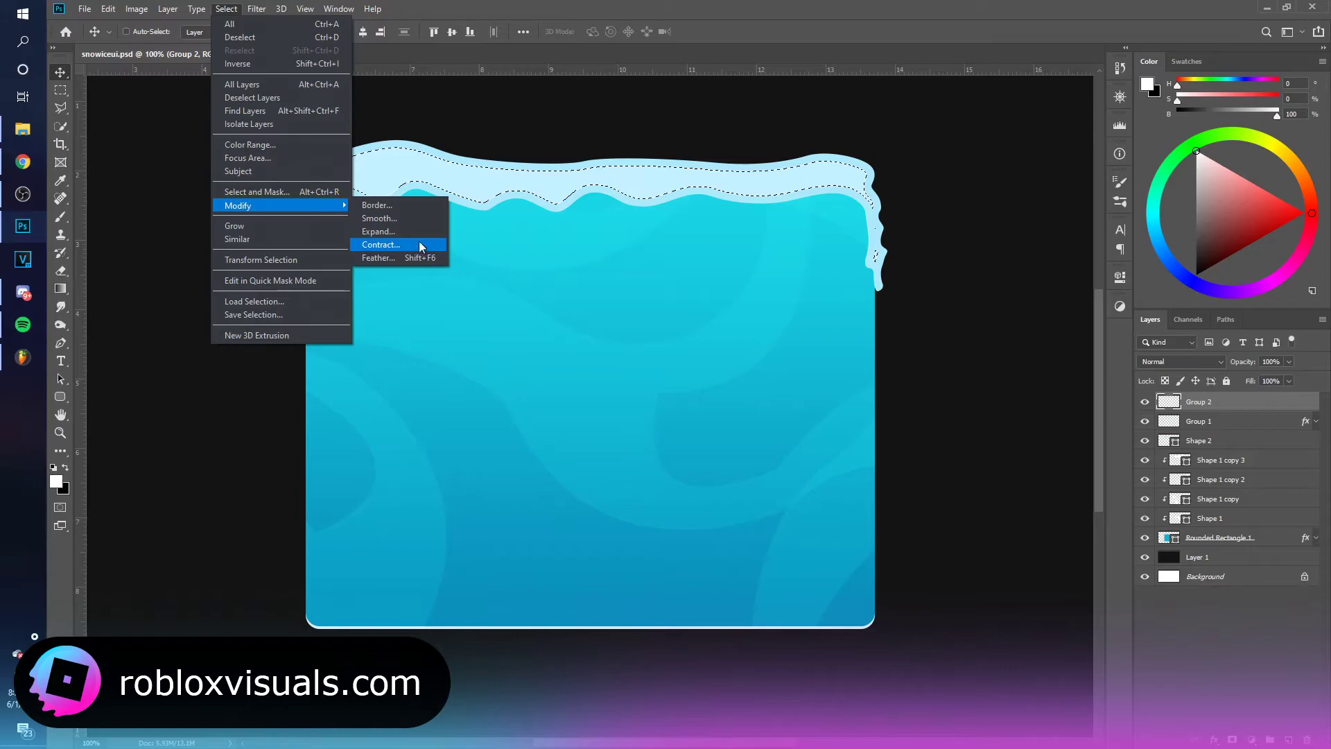
{"action": "left_click", "coordinate": [421, 246]}
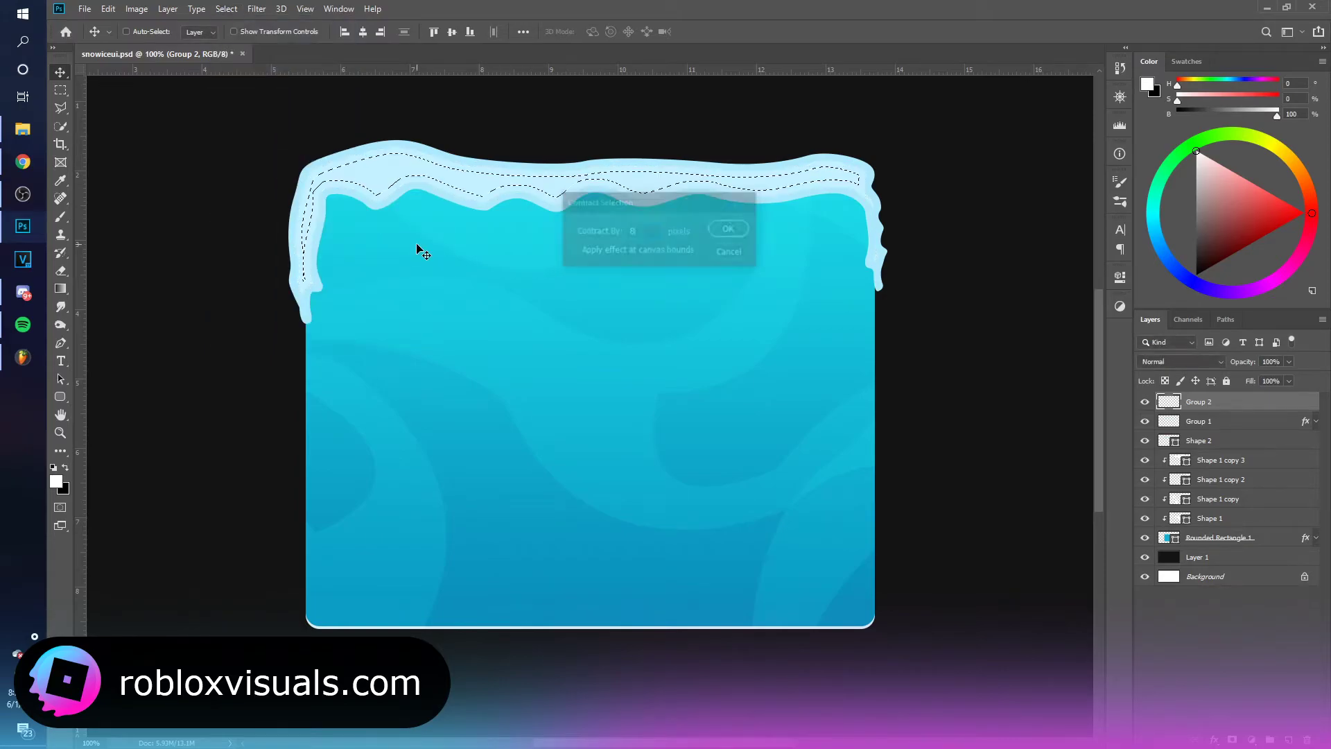
Invert the selection, delete the second snow copy's outer margin to leave an innermost band, and deselect.
{"action": "left_click", "coordinate": [60, 90]}
{"action": "right_click", "coordinate": [374, 175]}
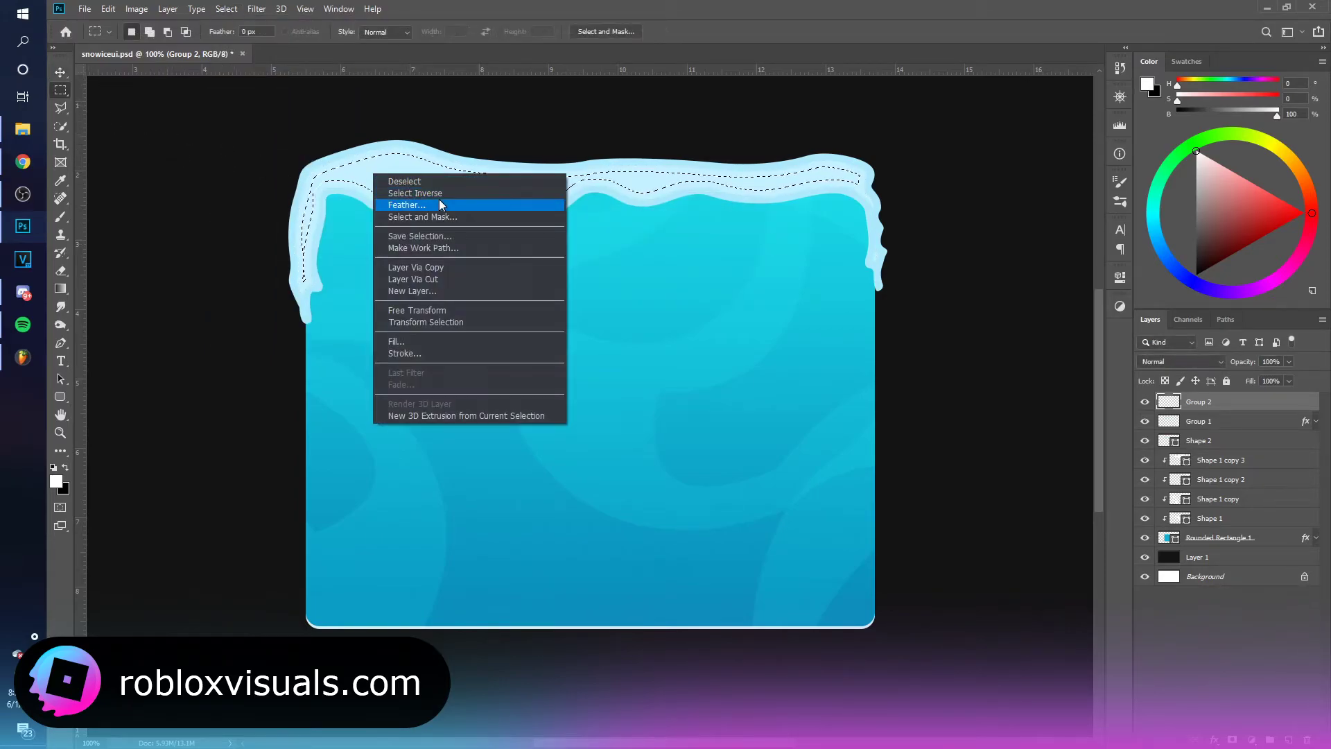
{"action": "left_click", "coordinate": [446, 195]}
{"action": "key", "text": "Delete"}
{"action": "key", "text": "ctrl+d"}
{"action": "key", "text": "v"}
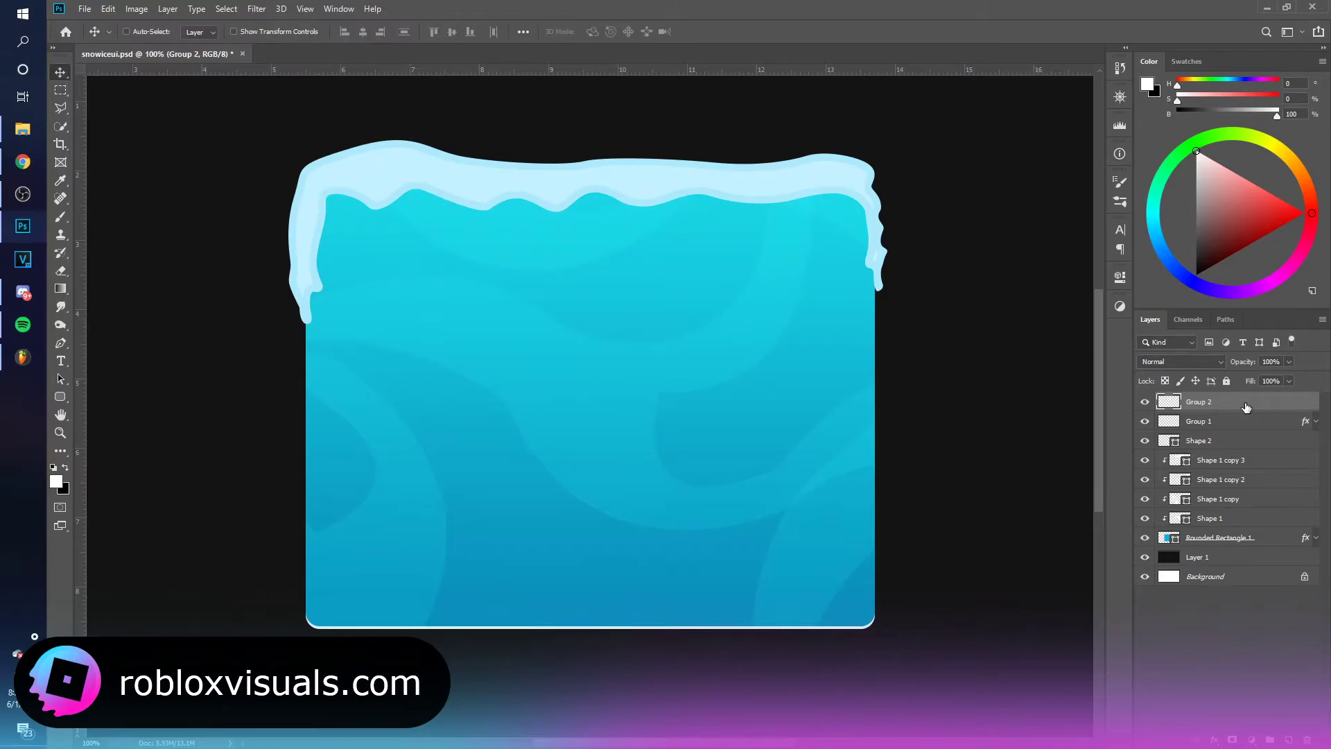
Add a Color Overlay in very pale ice blue (about #d8f6ff) to the innermost snow layer and collapse its effects list.
{"action": "double_click", "coordinate": [1246, 407]}
{"action": "left_click", "coordinate": [837, 377]}
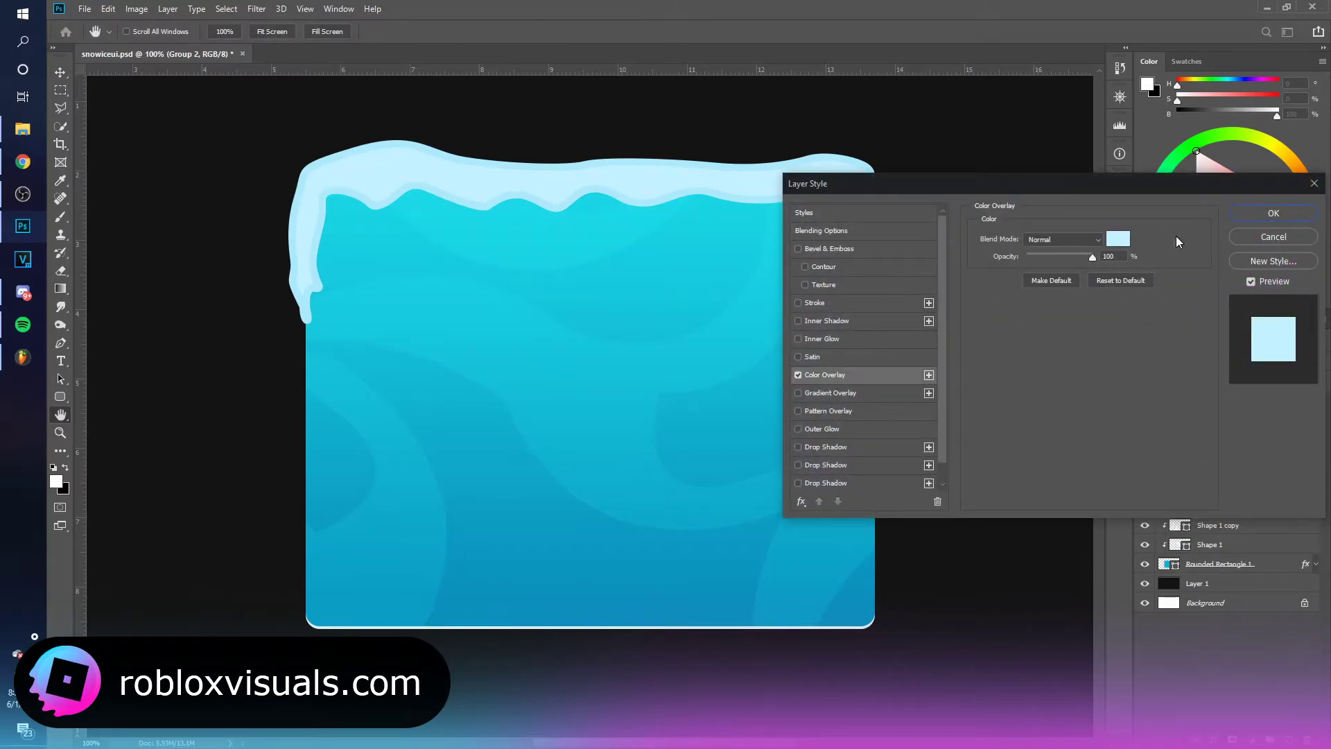
{"action": "left_click", "coordinate": [1118, 239]}
{"action": "left_click_drag", "start_coordinate": [895, 416], "coordinate": [898, 401]}
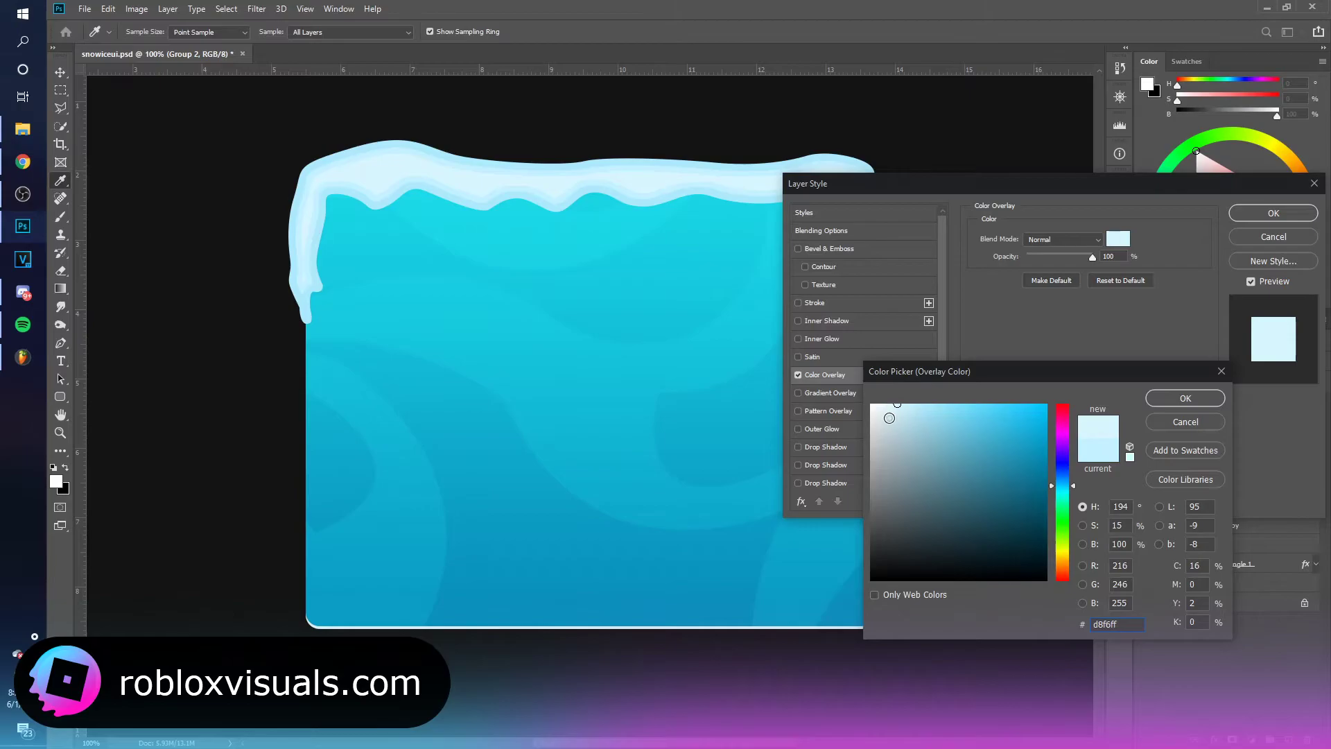
{"action": "left_click", "coordinate": [1186, 398]}
{"action": "left_click", "coordinate": [1274, 213]}
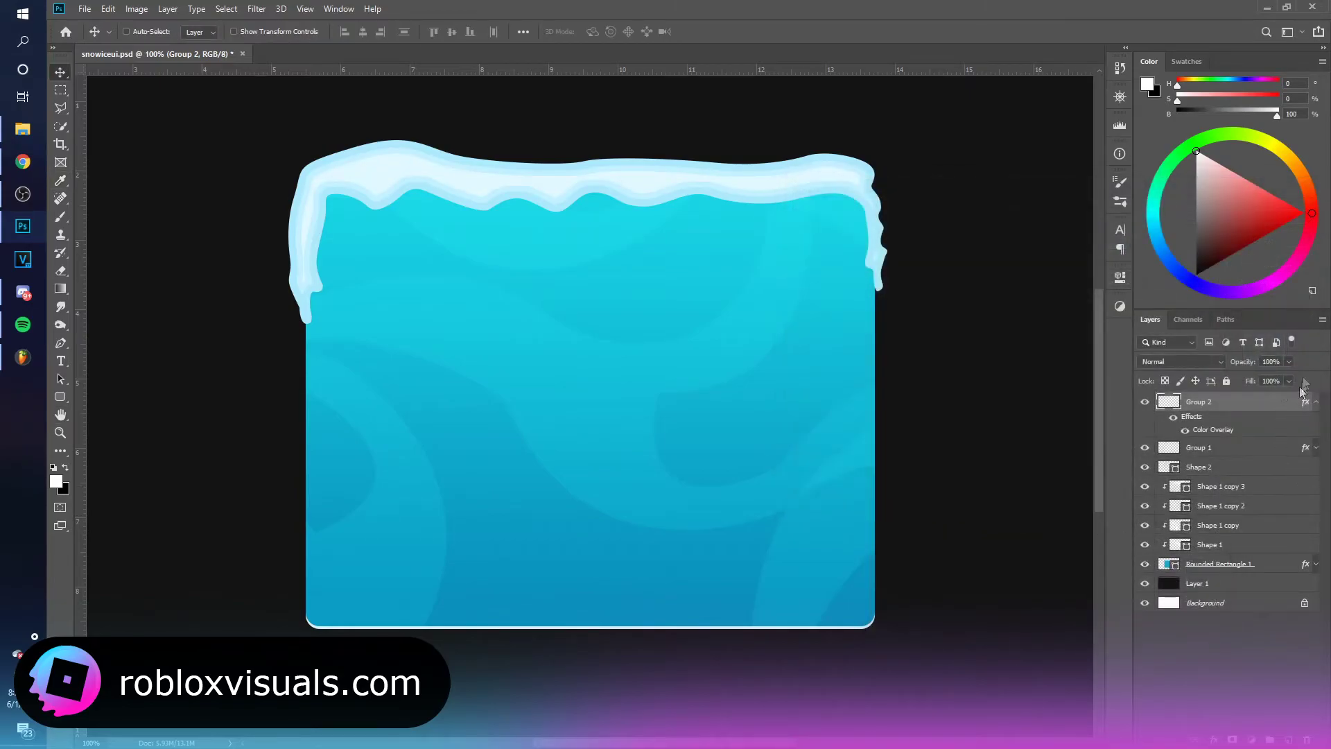
{"action": "left_click", "coordinate": [1316, 403]}
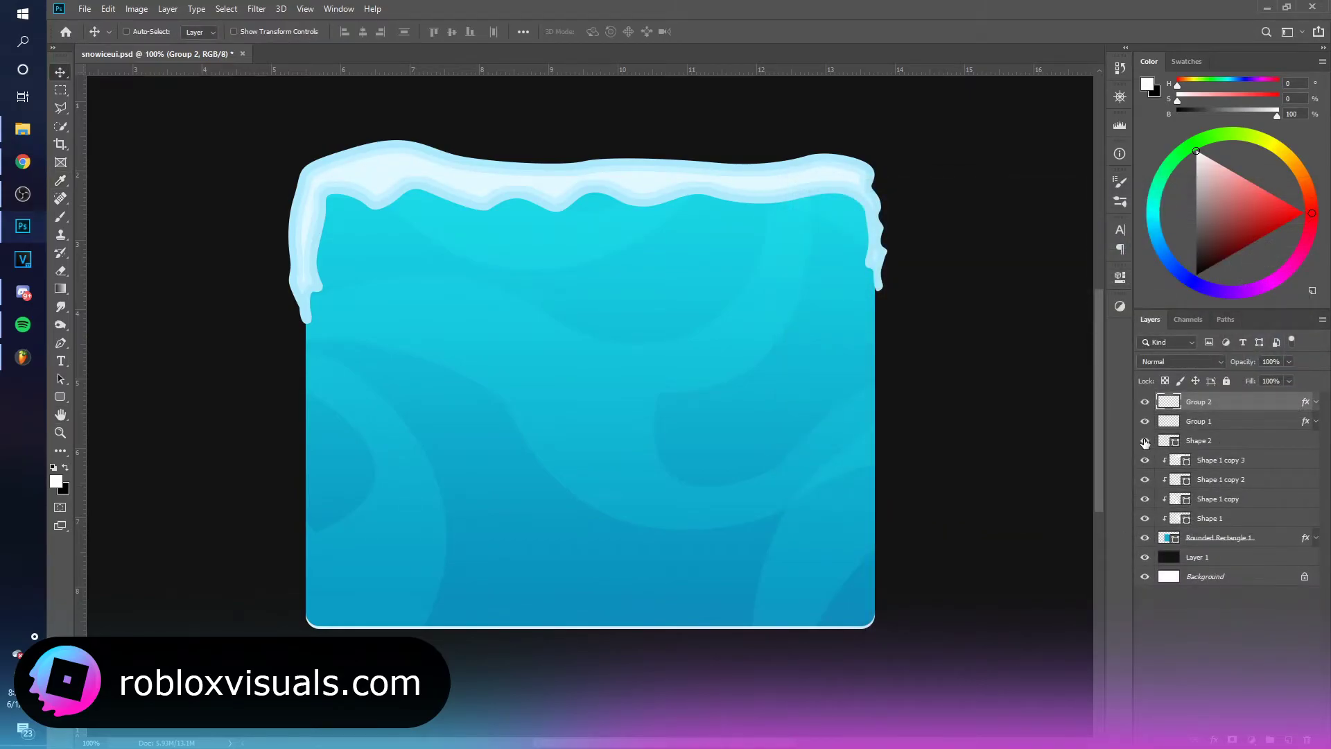
Duplicate the base snow shape beneath the original and shift the copy slightly downward as a shadow edge.
{"action": "left_click", "coordinate": [1146, 442]}
{"action": "left_click", "coordinate": [1146, 443]}
{"action": "left_click_drag", "start_coordinate": [1203, 441], "coordinate": [1202, 451]}
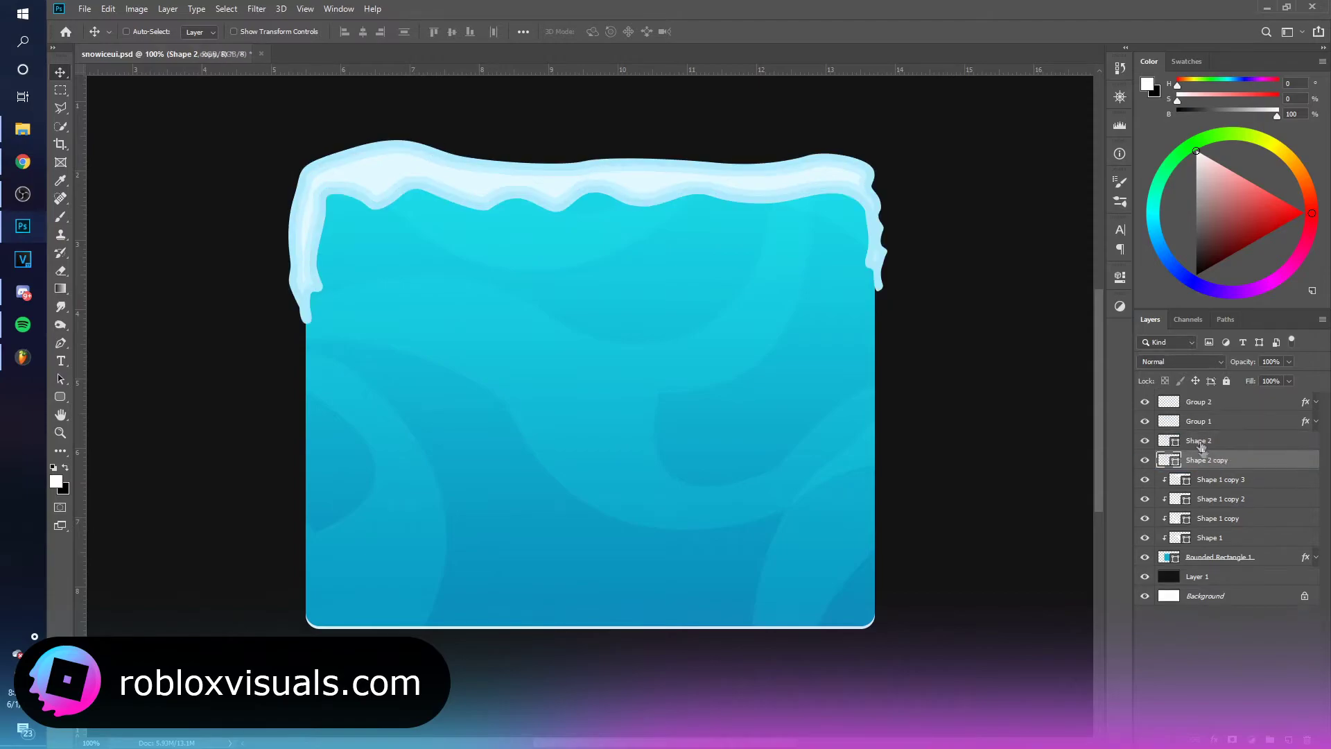
{"action": "left_click_drag", "start_coordinate": [791, 208], "coordinate": [790, 218]}
Recolor the lower snow shape copy to a darker teal blue (about #2d8daa).
{"action": "double_click", "coordinate": [1164, 466]}
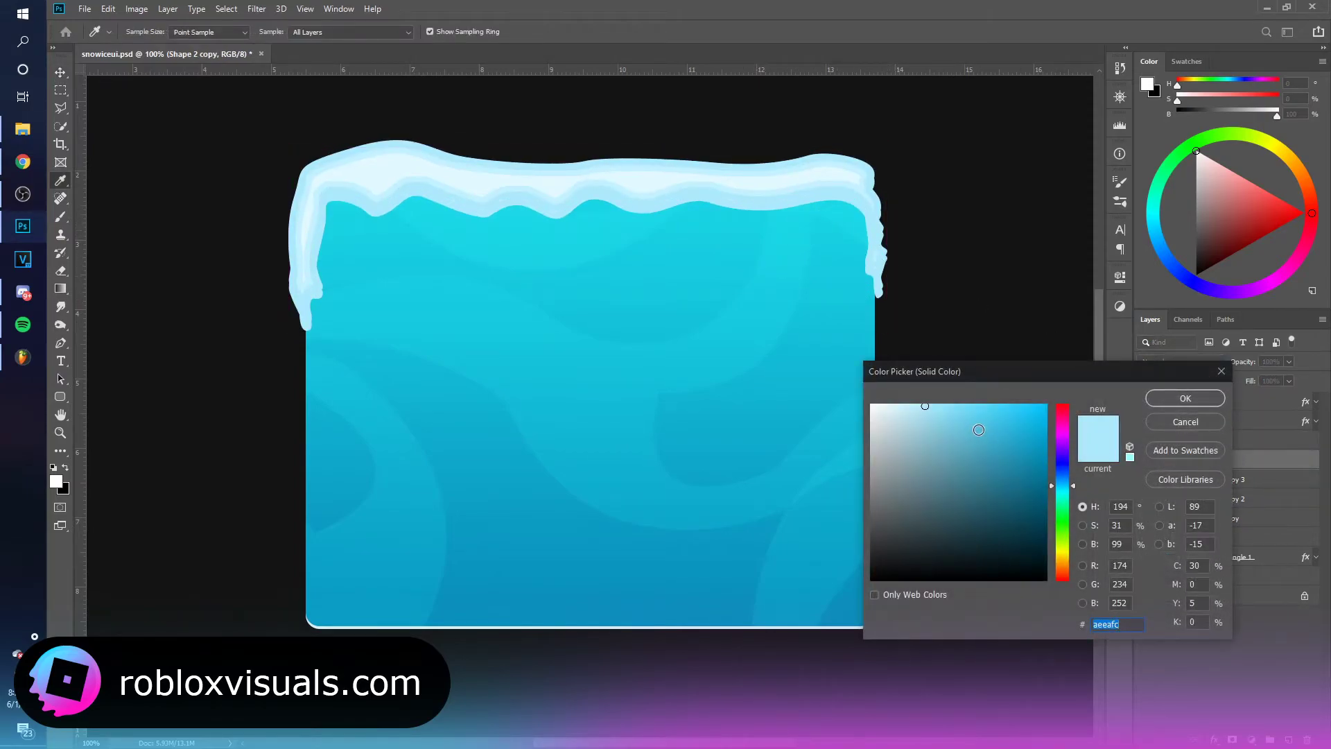
{"action": "left_click_drag", "start_coordinate": [979, 430], "coordinate": [999, 471]}
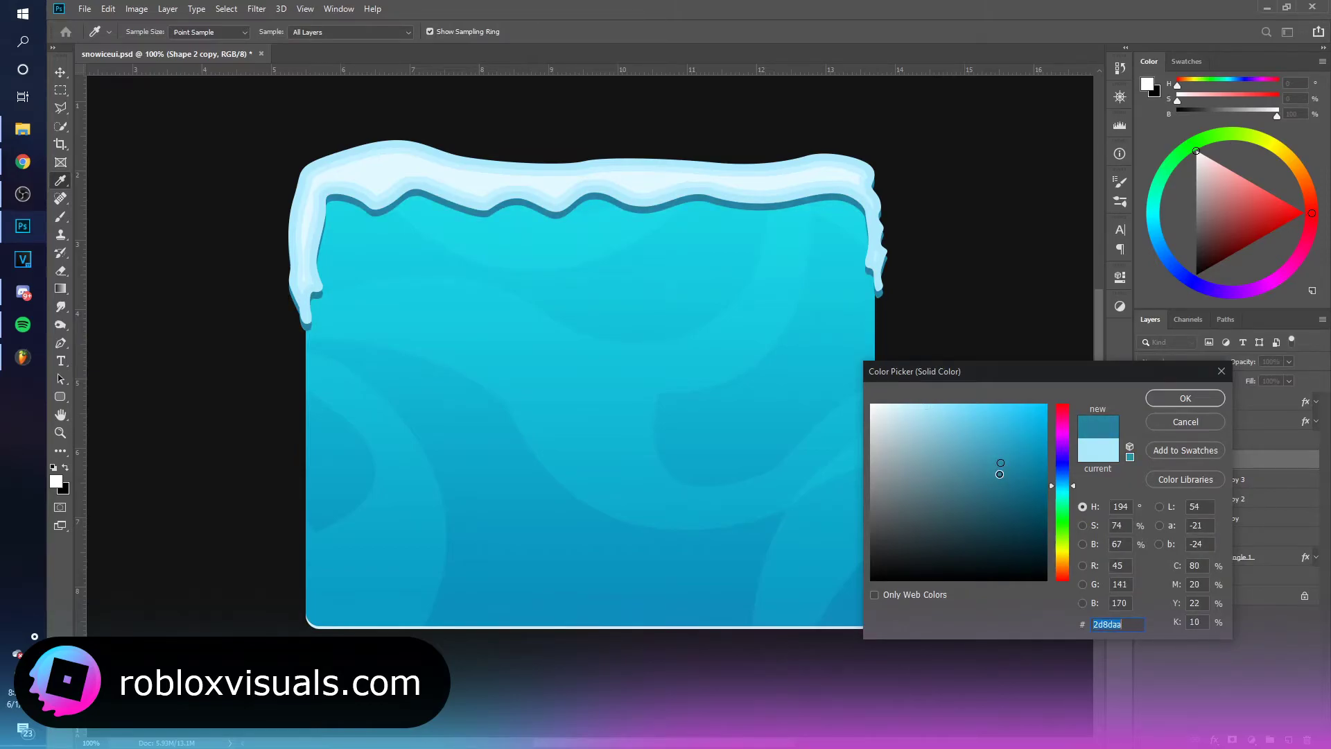
{"action": "left_click", "coordinate": [1172, 401]}
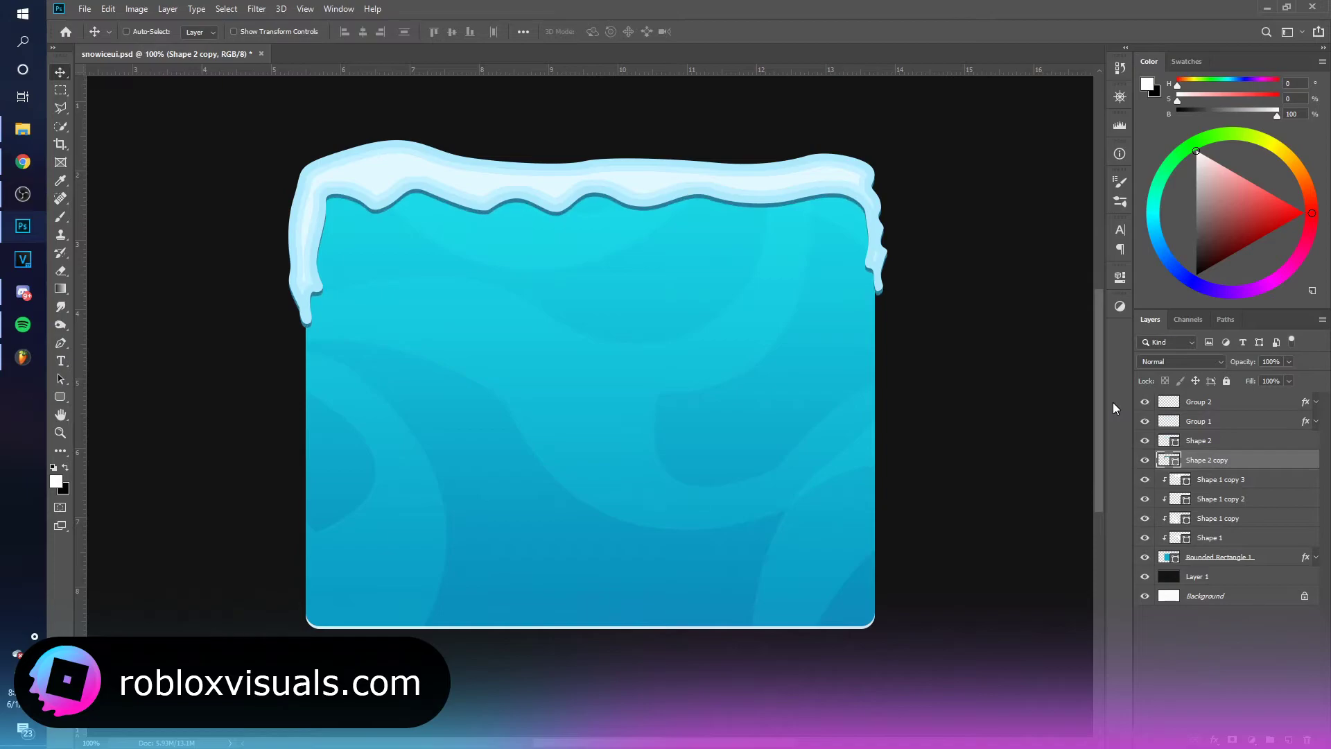
{"action": "key", "text": "ctrl+minus"}
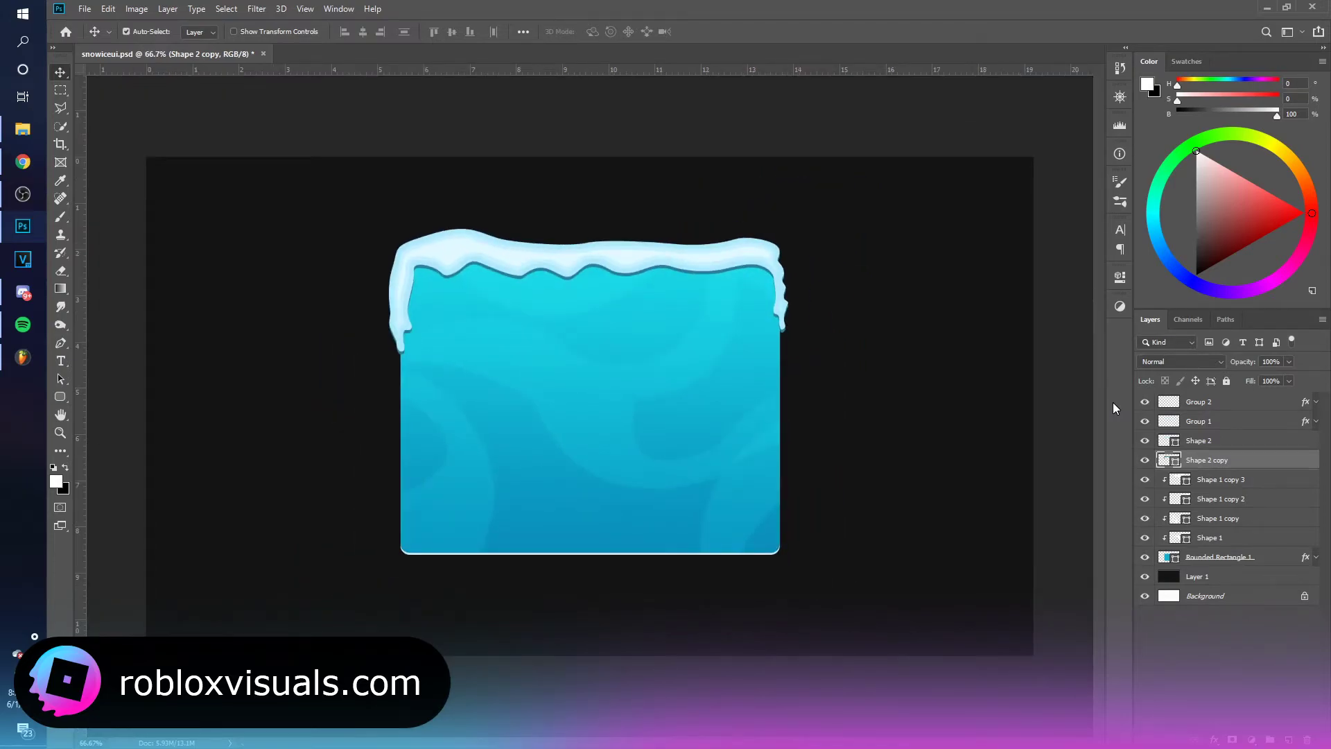
{"action": "key", "text": "ctrl+plus"}
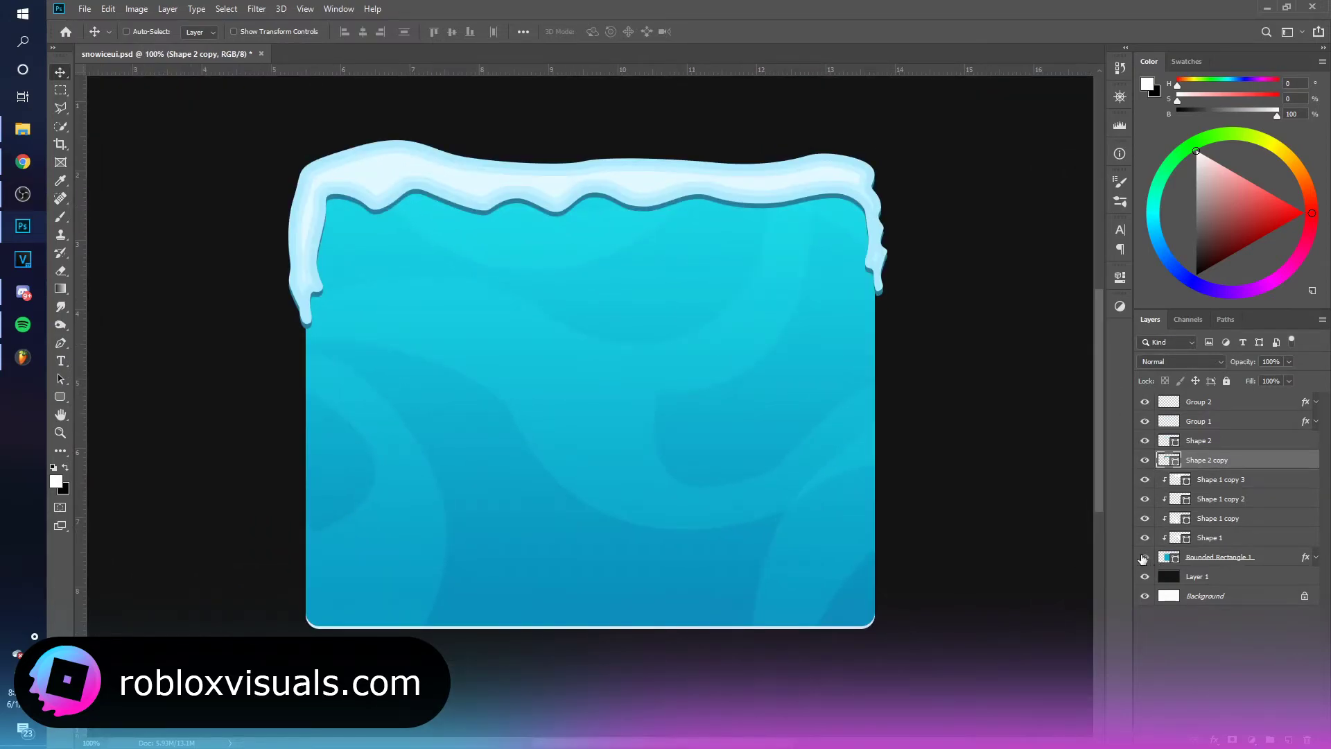
Duplicate the rounded rectangle beneath the original, offset the copy slightly downward and clear its layer effects.
{"action": "left_click", "coordinate": [1241, 559]}
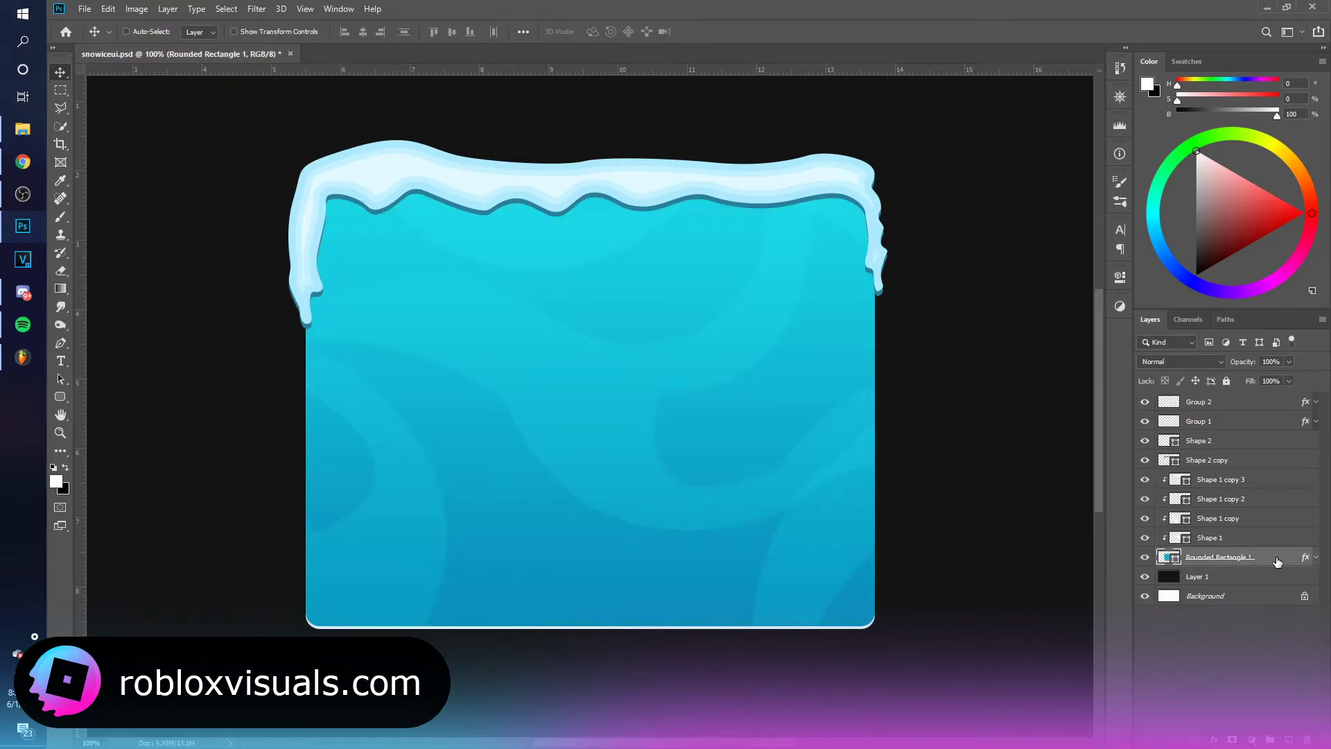
{"action": "left_click_drag", "start_coordinate": [1278, 561], "coordinate": [1278, 580]}
{"action": "key", "text": "ctrl+t"}
{"action": "left_click_drag", "start_coordinate": [875, 184], "coordinate": [886, 177]}
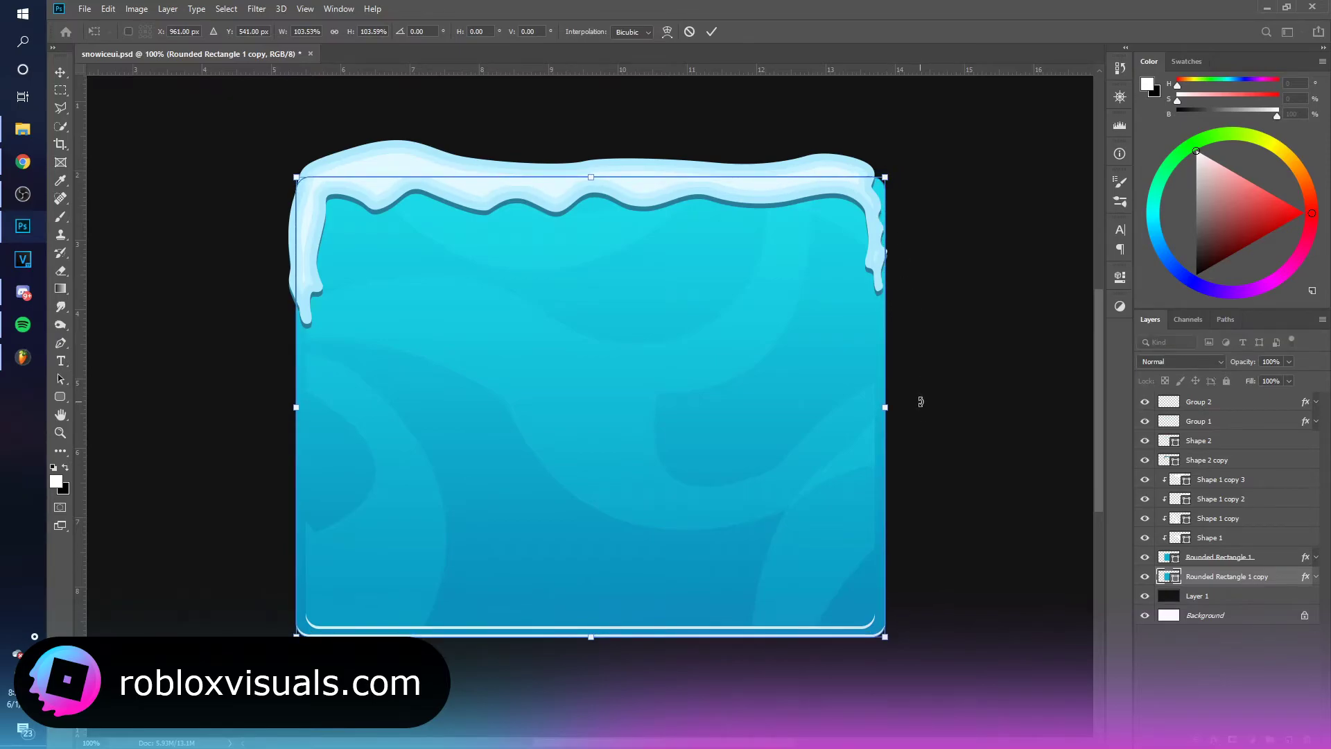
{"action": "key", "text": "ctrl+z"}
{"action": "left_click_drag", "start_coordinate": [815, 412], "coordinate": [814, 421]}
{"action": "key", "text": "Return"}
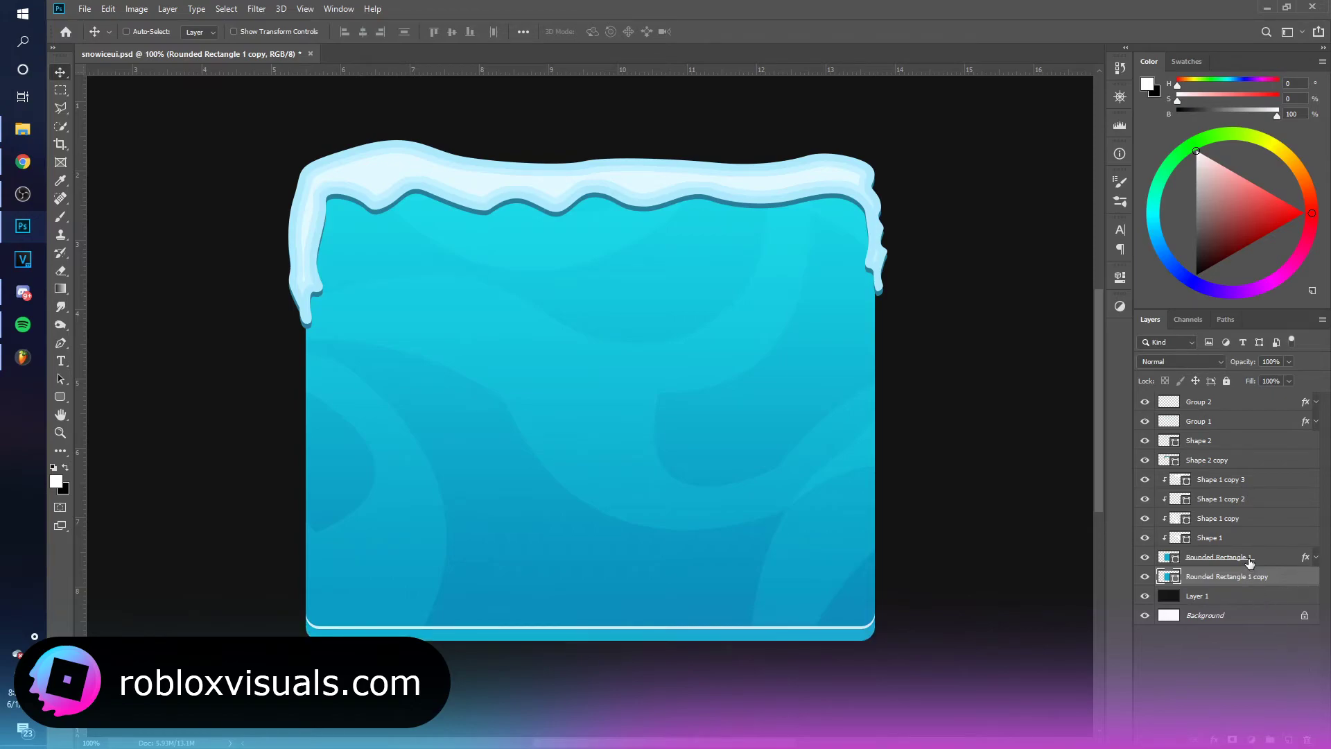
Recolor the rounded rectangle copy to a very dark blue to form the panel's bottom edge.
{"action": "double_click", "coordinate": [1174, 579]}
{"action": "left_click", "coordinate": [696, 556]}
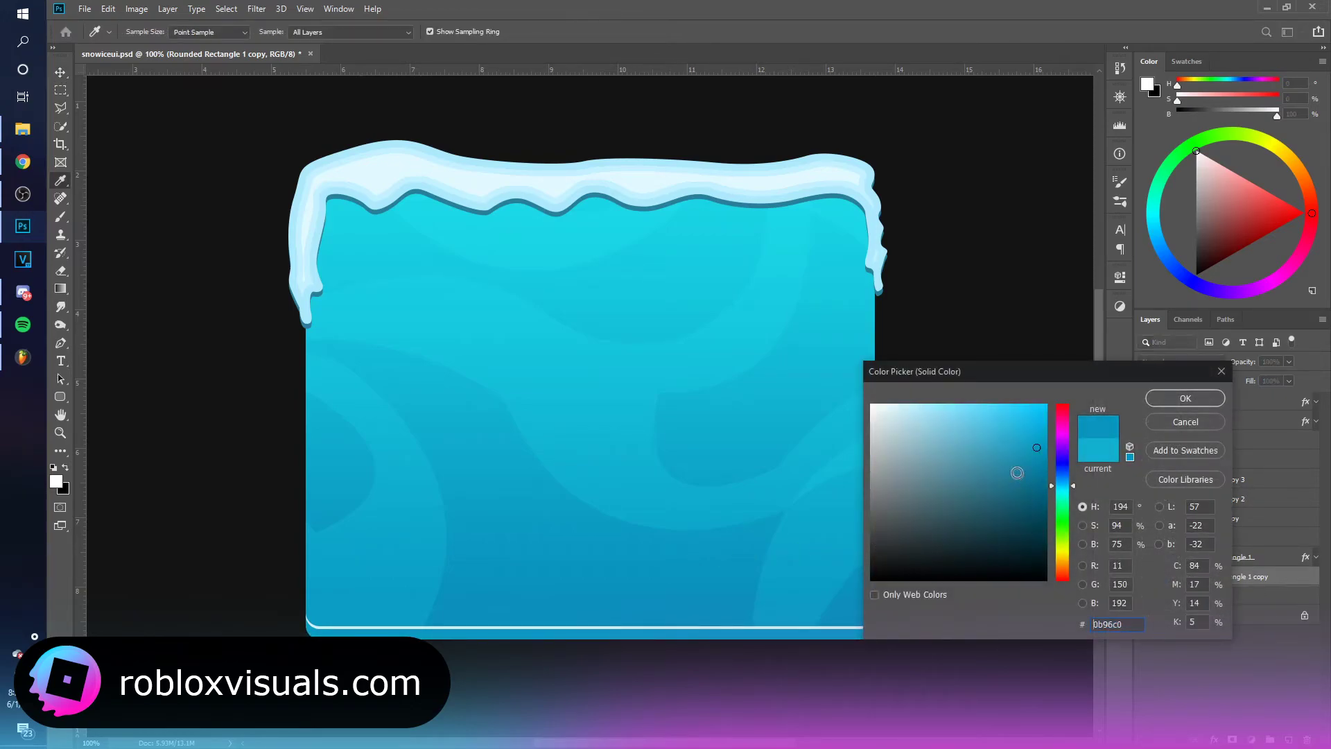
{"action": "left_click_drag", "start_coordinate": [1017, 473], "coordinate": [1018, 549]}
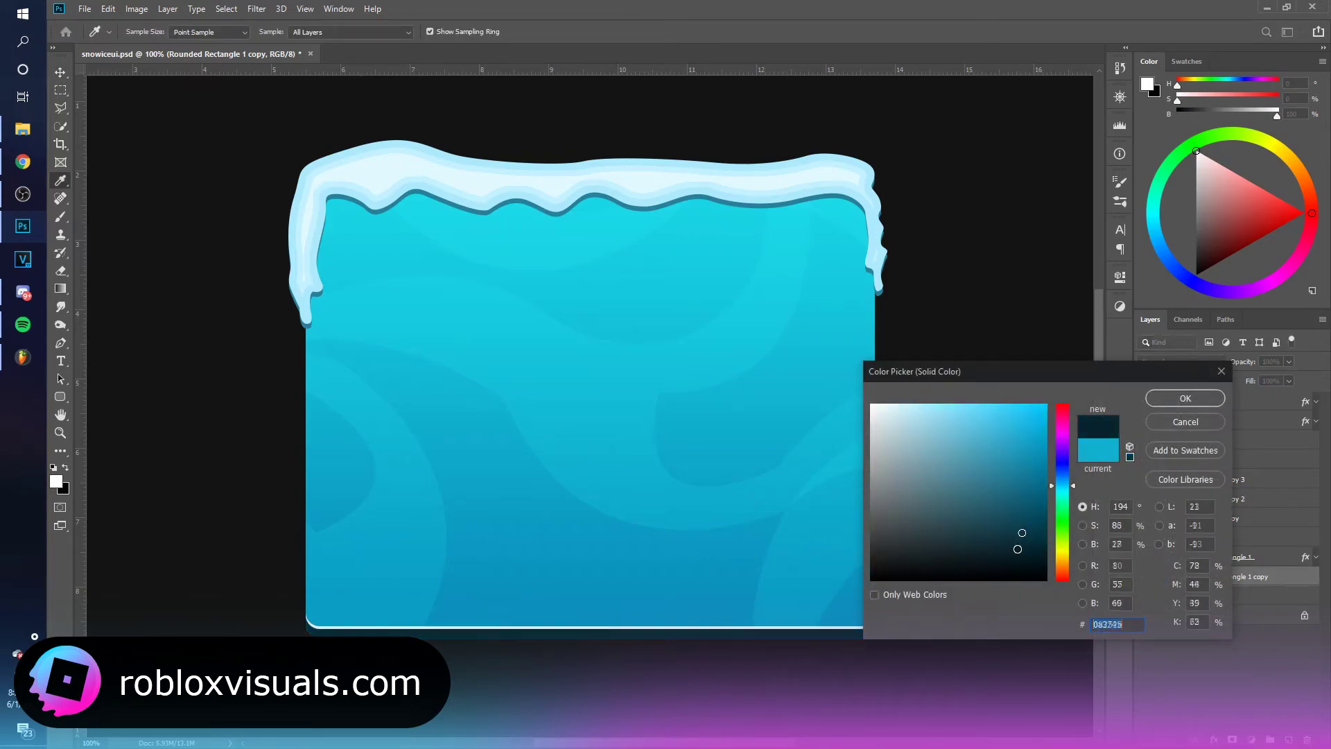
{"action": "left_click", "coordinate": [1185, 398]}
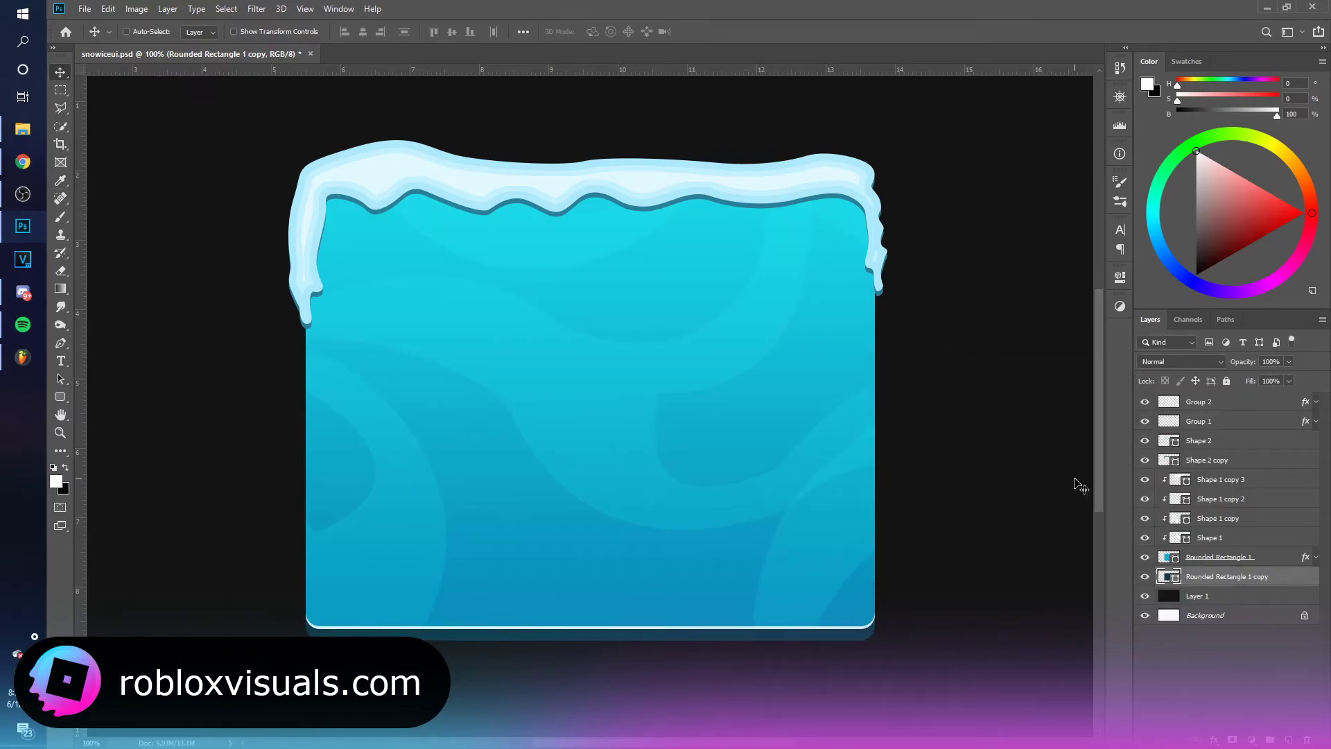
Group all the panel and snow layers, duplicate the group, hide the original and merge the copy into one layer.
{"action": "key", "text": "ctrl+minus"}
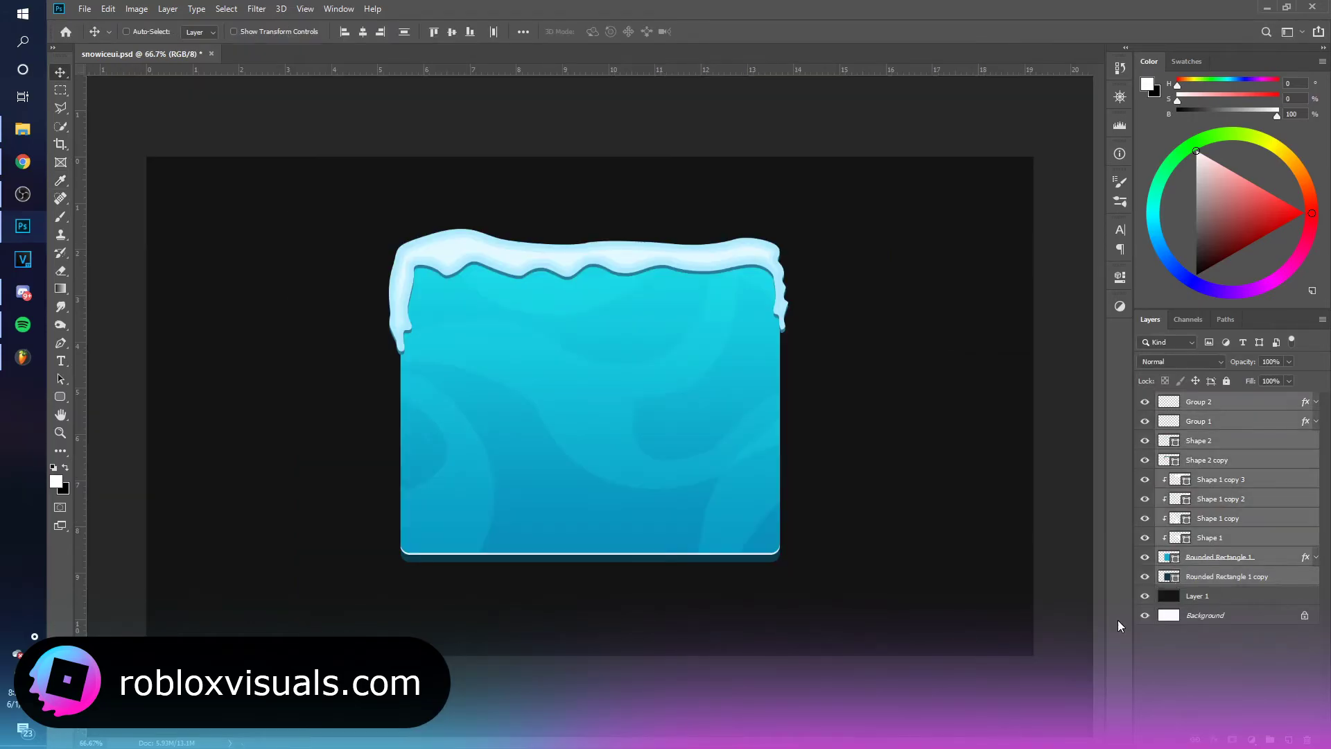
{"action": "key", "text": "ctrl+g"}
{"action": "key", "text": "ctrl+j"}
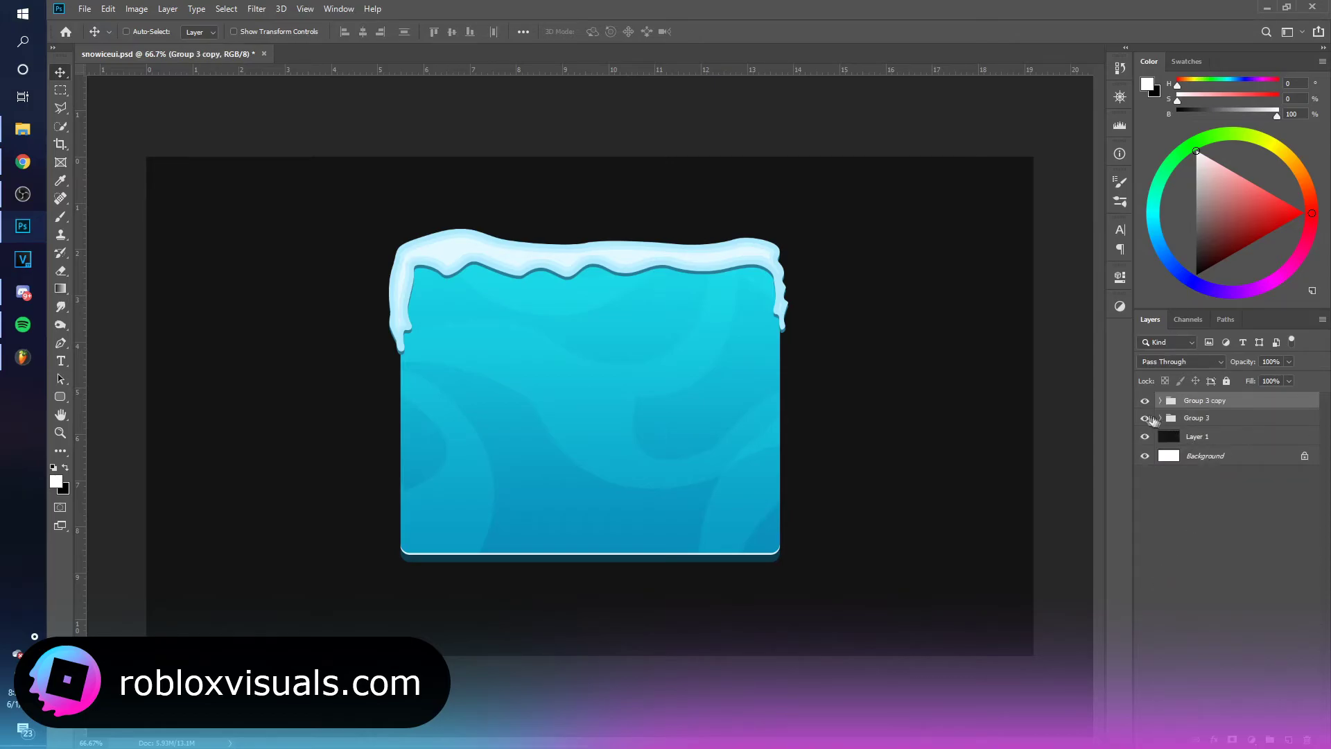
{"action": "left_click", "coordinate": [1145, 419]}
{"action": "key", "text": "ctrl+e"}
{"action": "mouse_move", "coordinate": [713, 433]}
{"action": "left_mouse_down"}
{"action": "mouse_move", "coordinate": [701, 416]}
{"action": "mouse_move", "coordinate": [707, 433]}
{"action": "left_mouse_up"}
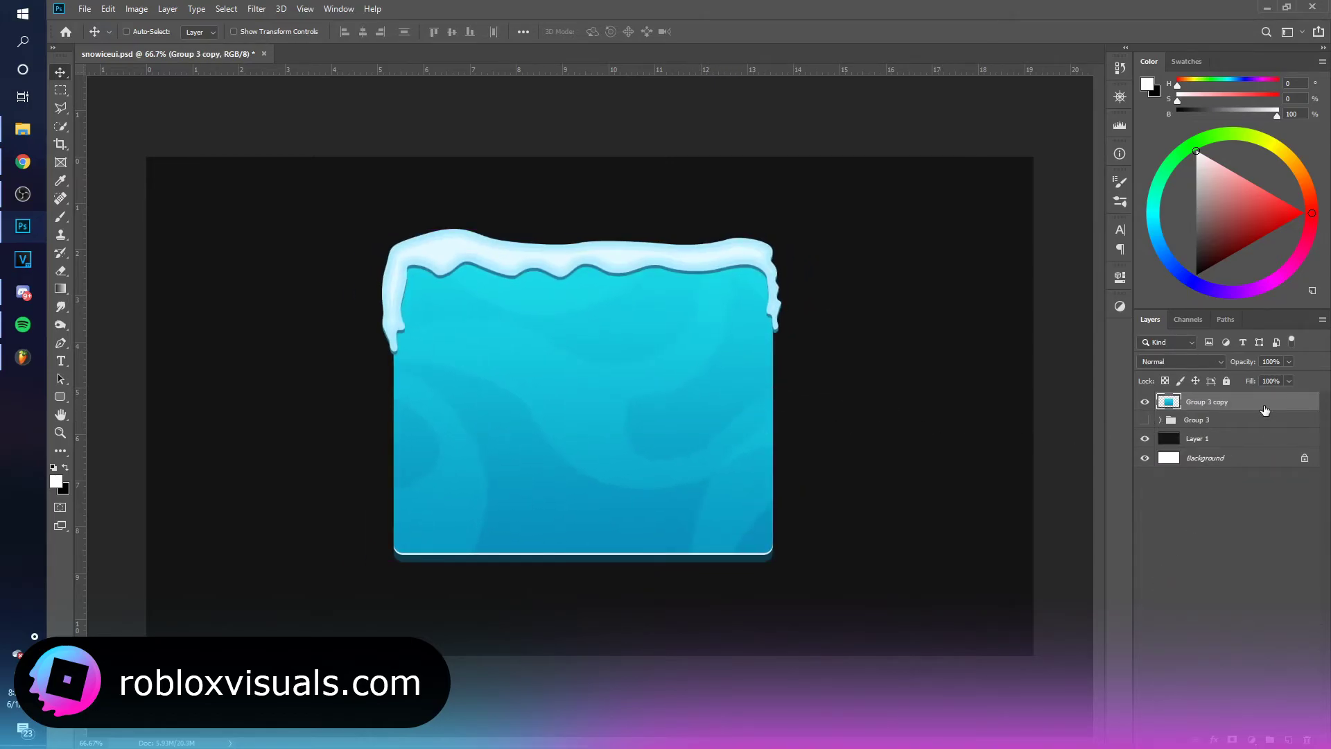
Add a 9 px outside Stroke in near-black #0d0d0d to the merged panel layer.
{"action": "double_click", "coordinate": [1265, 410]}
{"action": "left_click", "coordinate": [815, 302]}
{"action": "left_click", "coordinate": [1014, 337]}
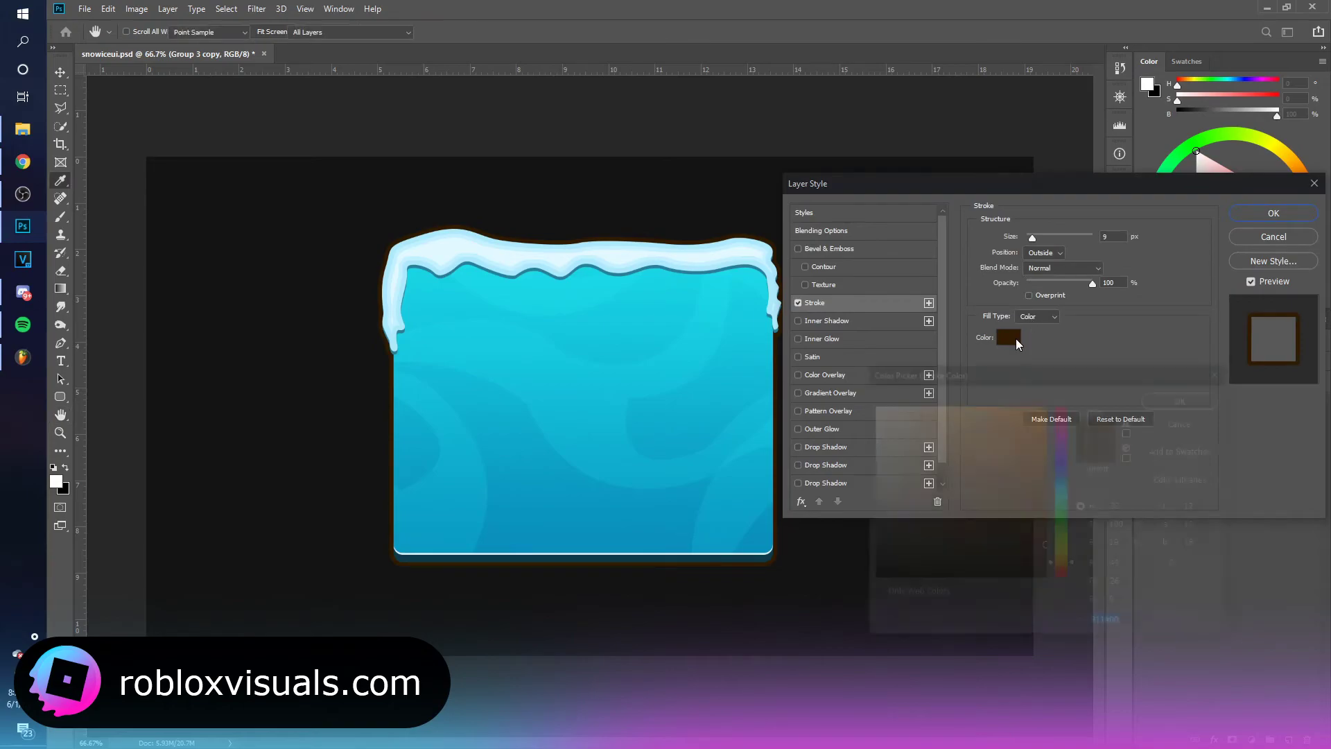
{"action": "left_click_drag", "start_coordinate": [891, 417], "coordinate": [858, 394]}
{"action": "mouse_move", "coordinate": [902, 541]}
{"action": "left_mouse_down"}
{"action": "mouse_move", "coordinate": [820, 562]}
{"action": "mouse_move", "coordinate": [775, 591]}
{"action": "left_mouse_up"}
{"action": "mouse_move", "coordinate": [884, 565]}
{"action": "left_mouse_down"}
{"action": "mouse_move", "coordinate": [834, 561]}
{"action": "mouse_move", "coordinate": [848, 572]}
{"action": "left_mouse_up"}
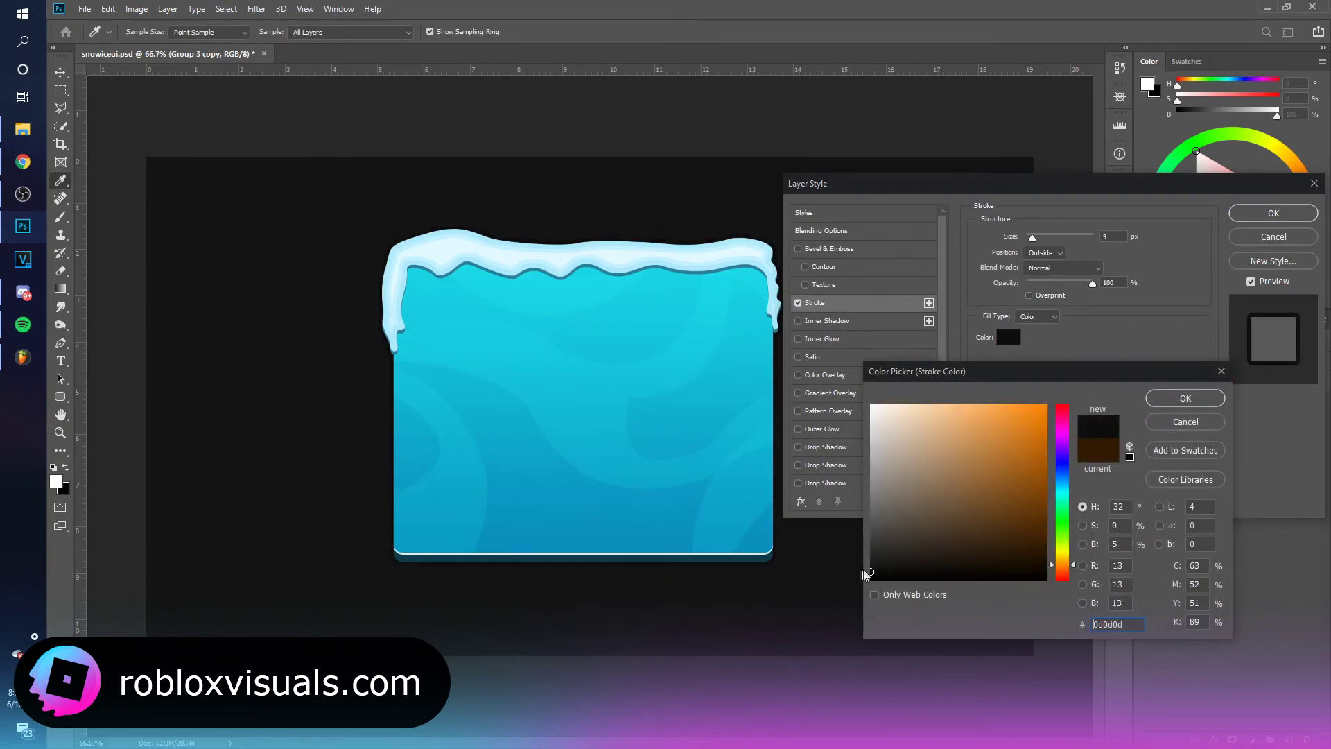
{"action": "left_click", "coordinate": [1186, 398]}
{"action": "left_click", "coordinate": [1274, 213]}
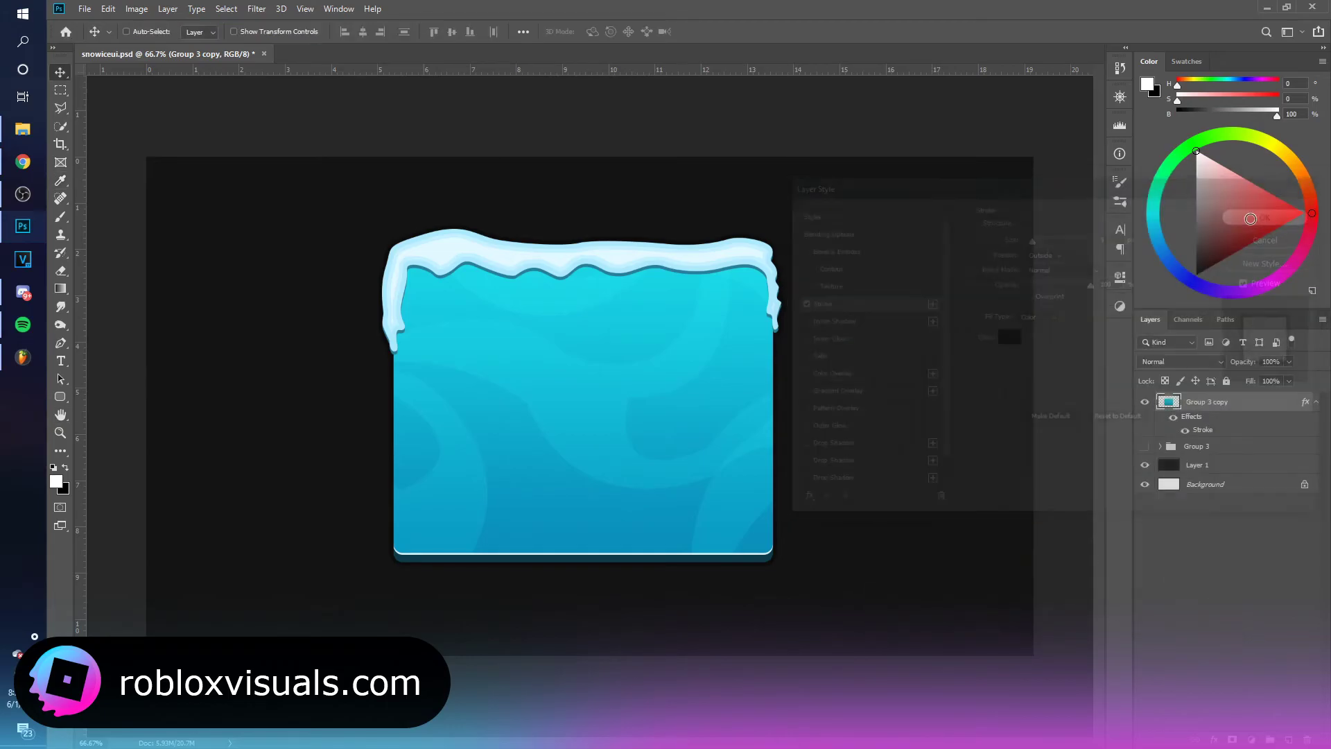
Duplicate the stroked panel layer, hide the original, and group and merge the copy to flatten its stroke.
{"action": "key", "text": "ctrl+j"}
{"action": "left_click", "coordinate": [1144, 421]}
{"action": "key", "text": "ctrl+g"}
{"action": "key", "text": "ctrl+e"}
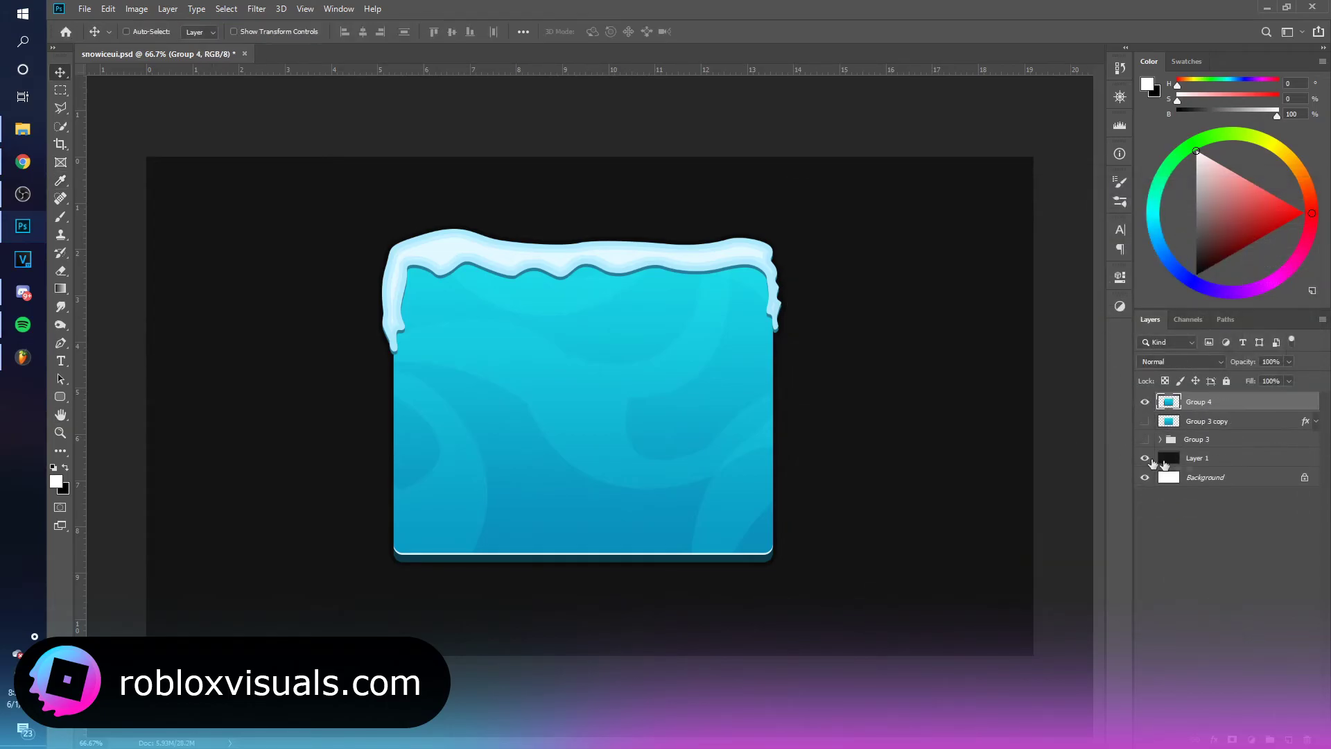
Try scaling the flattened panel down to about 30% and repositioning it, and undo the changes.
{"action": "left_click_drag", "start_coordinate": [855, 394], "coordinate": [966, 365]}
{"action": "key", "text": "ctrl+t"}
{"action": "left_click_drag", "start_coordinate": [898, 204], "coordinate": [743, 305]}
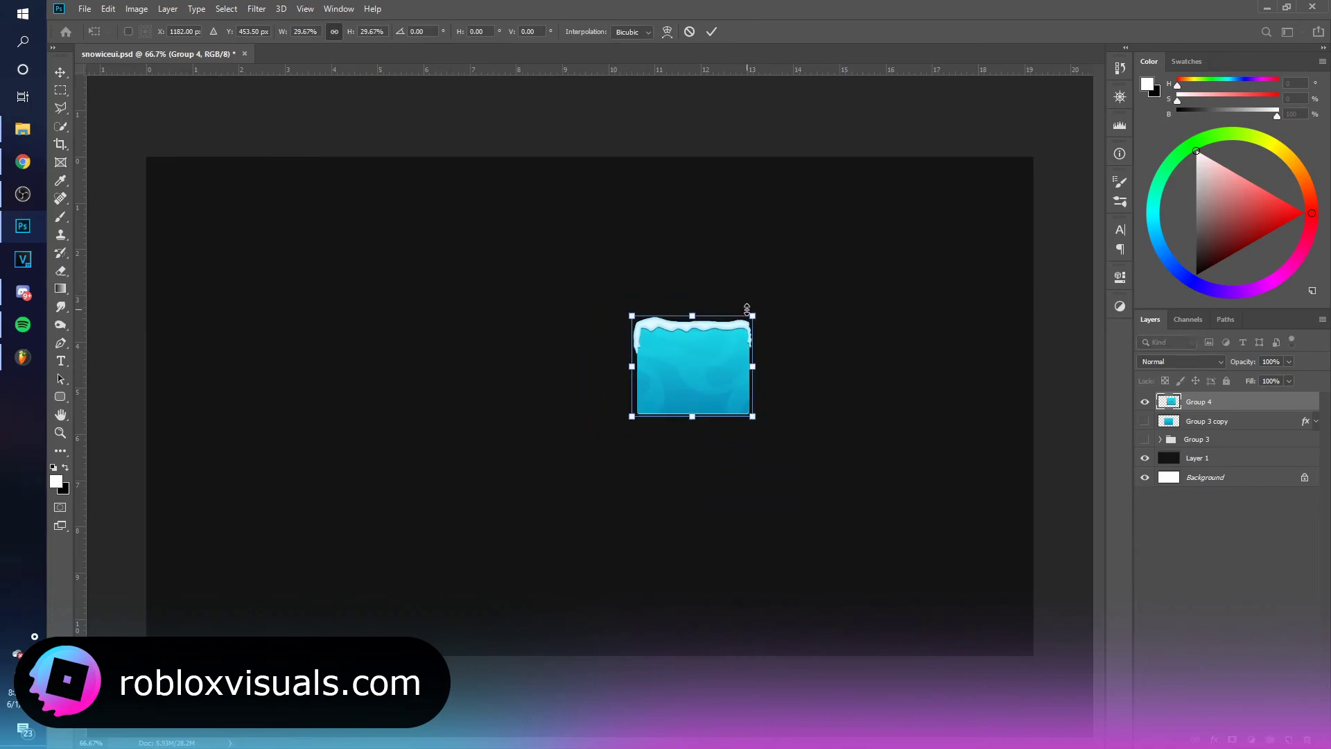
{"action": "key", "text": "Return"}
{"action": "left_click_drag", "start_coordinate": [809, 401], "coordinate": [1073, 375]}
{"action": "key", "text": "ctrl+z"}
{"action": "key", "text": "ctrl+z"}
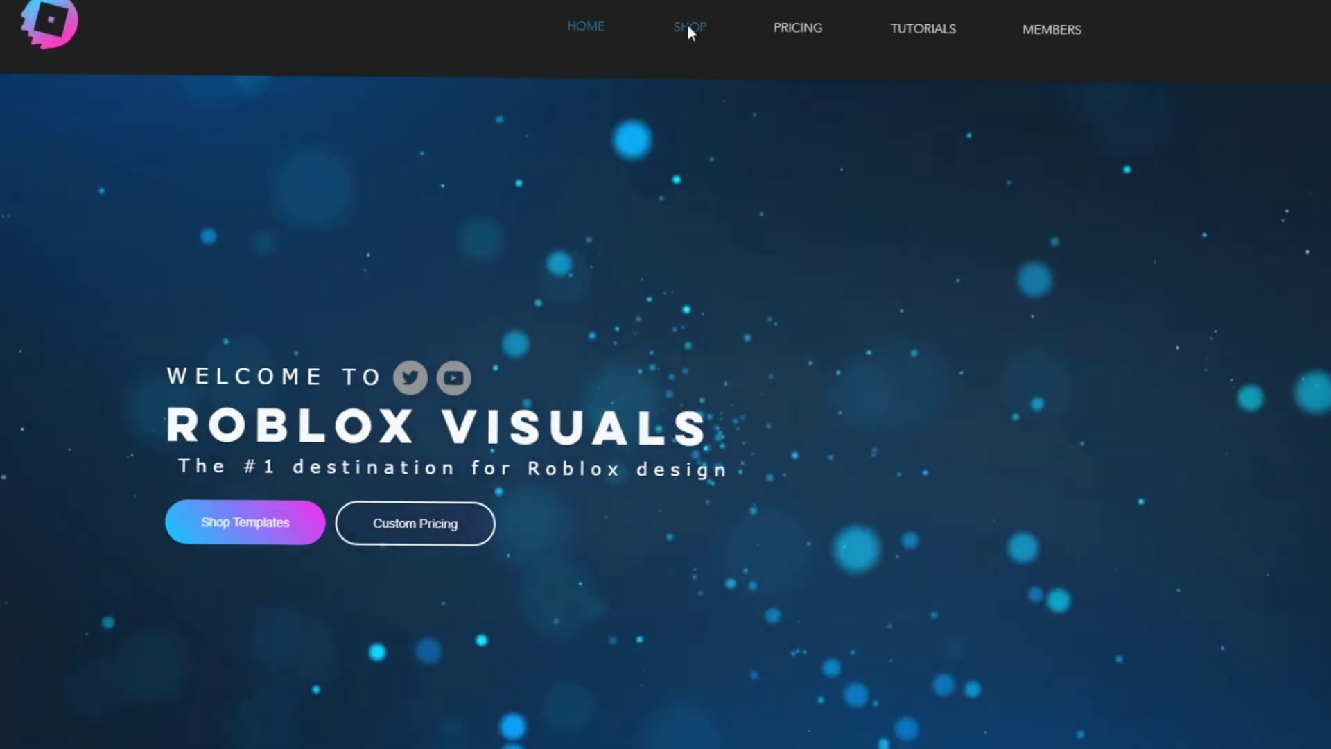
Switch to the Roblox Visuals website, open its shop and view the ROBLOX Sleek Clean Dark Theme Shooter UI Design Home Page product.
{"action": "left_click", "coordinate": [686, 30]}
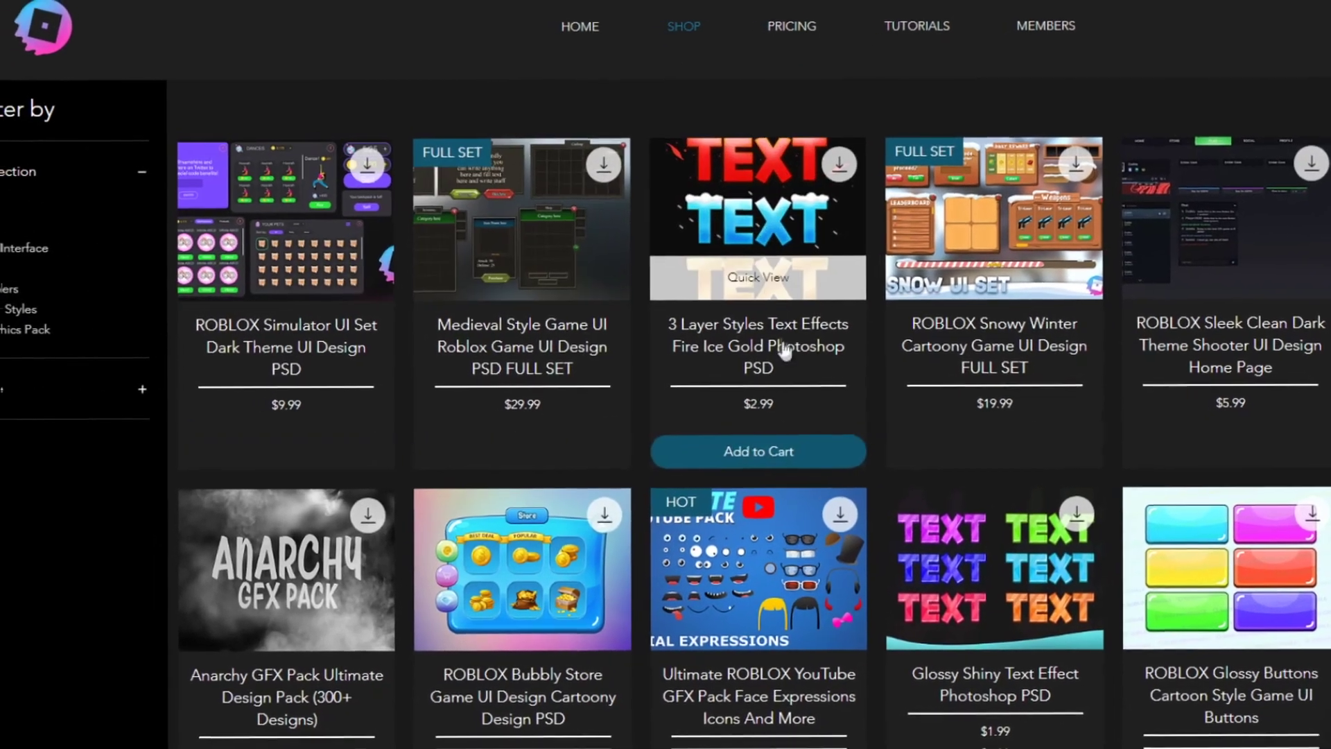
{"action": "left_click", "coordinate": [1205, 267]}
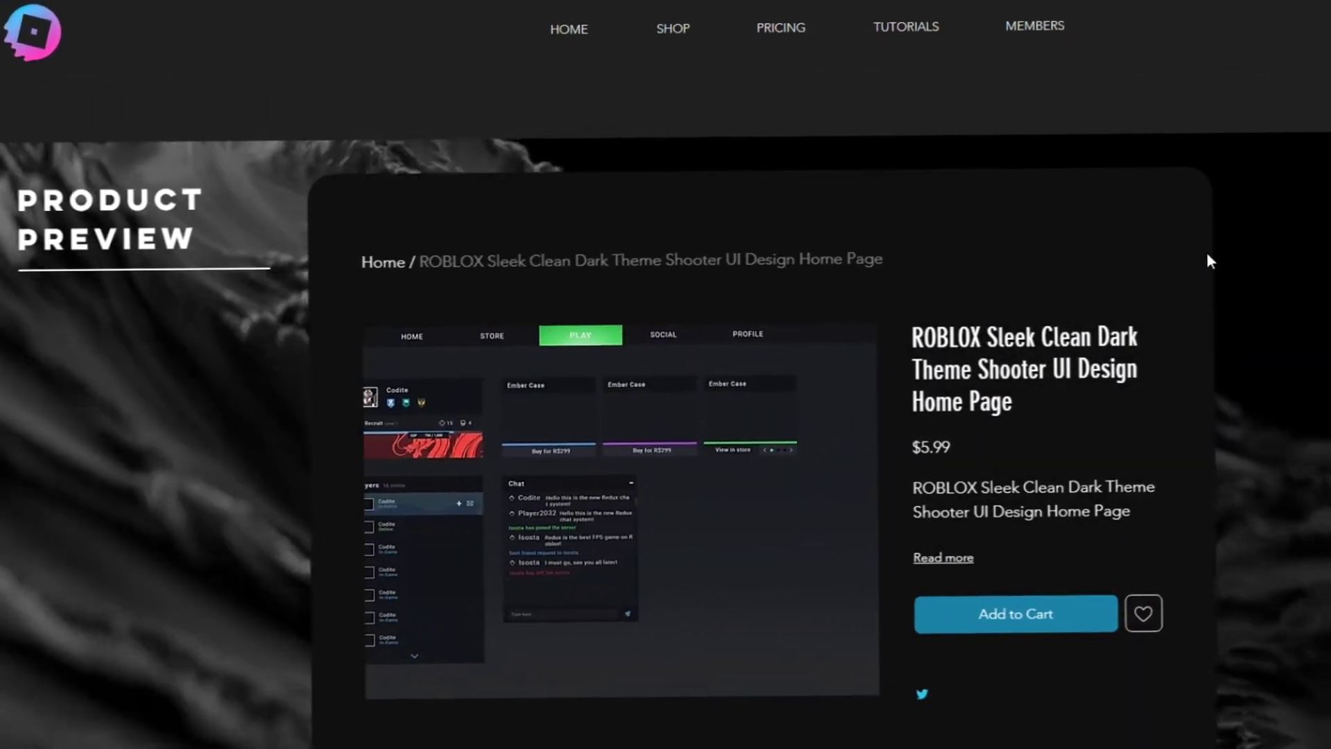